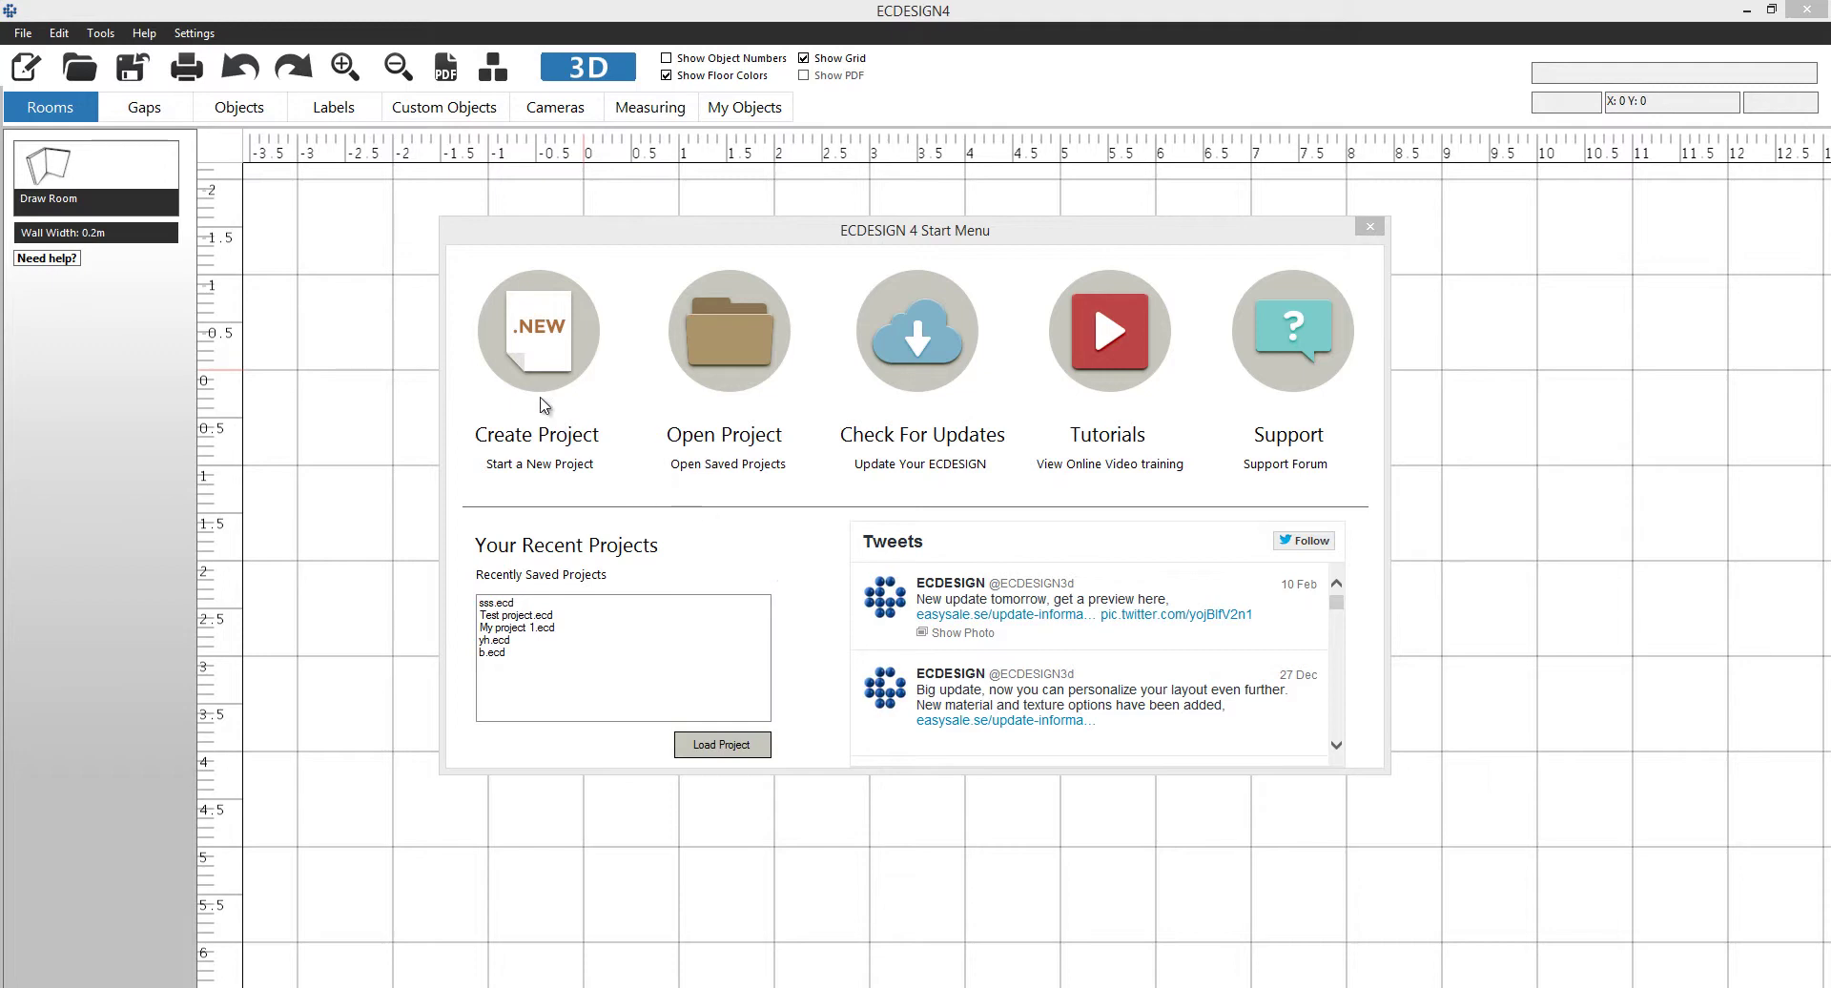
Start a From Drawing project with a 4 m ceiling height and 0.2 wall thickness
{"action": "left_click", "coordinate": [537, 359]}
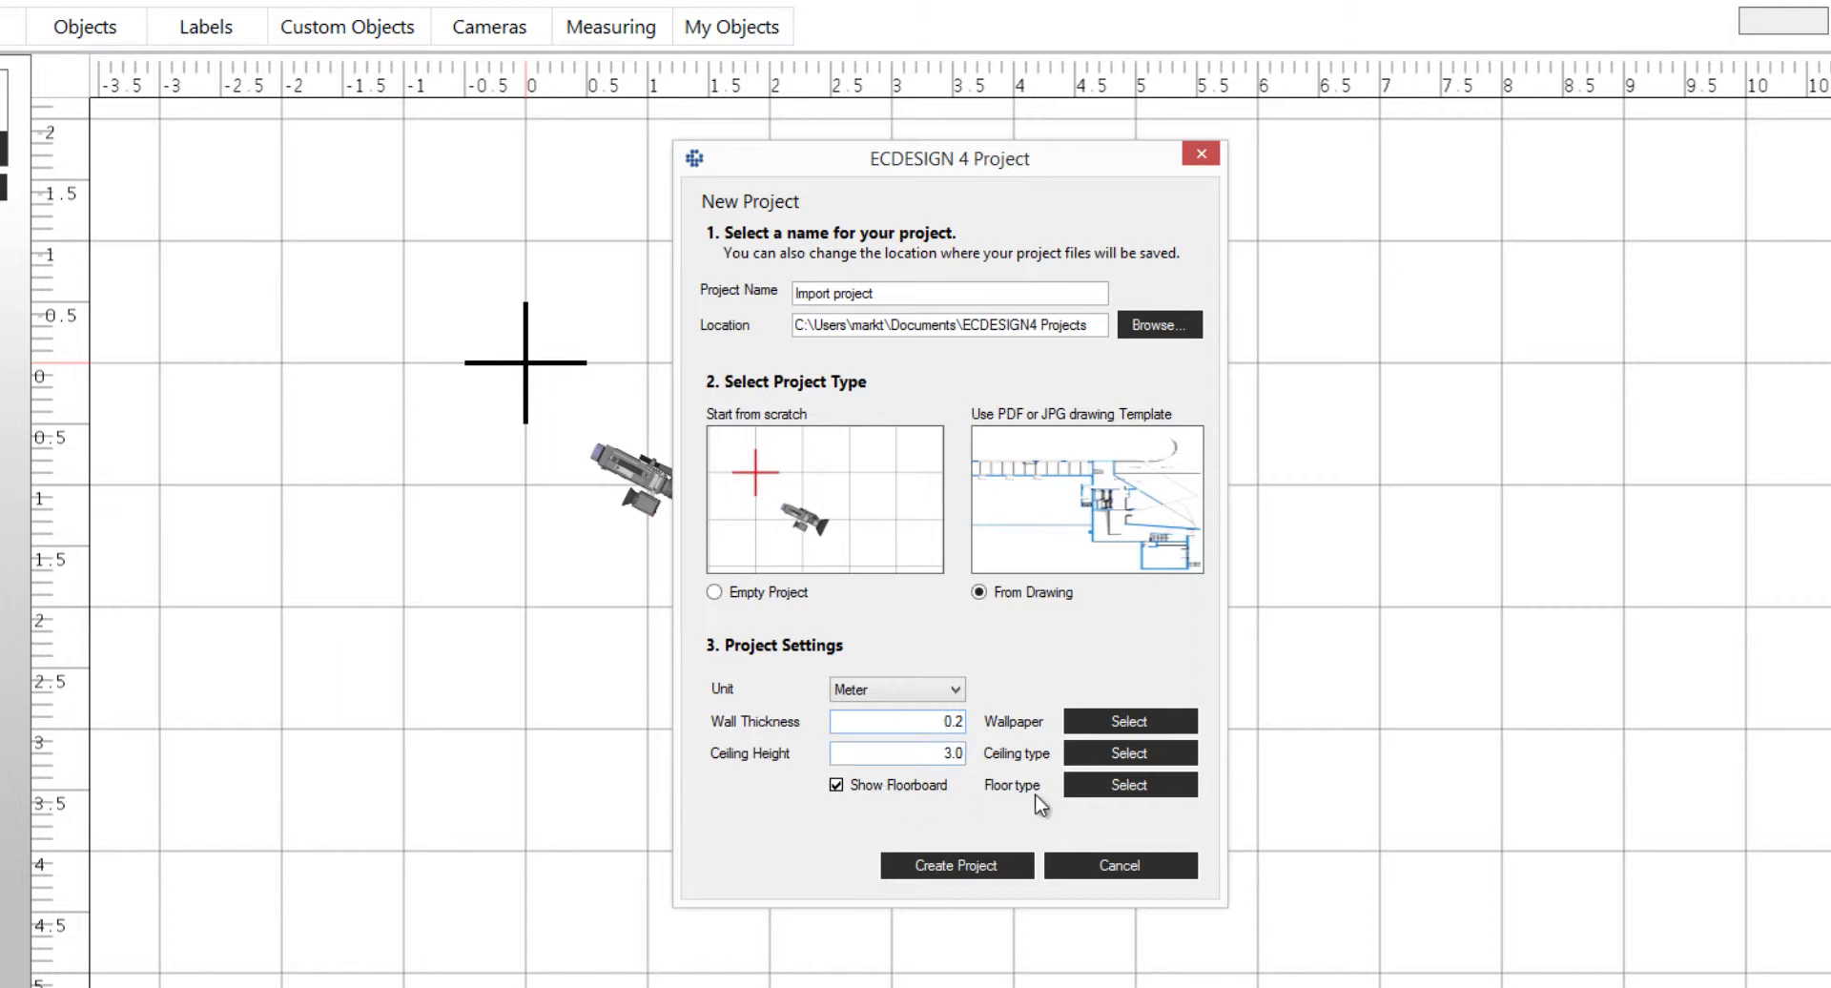
{"action": "key", "text": "Tab"}
{"action": "type", "text": "4"}
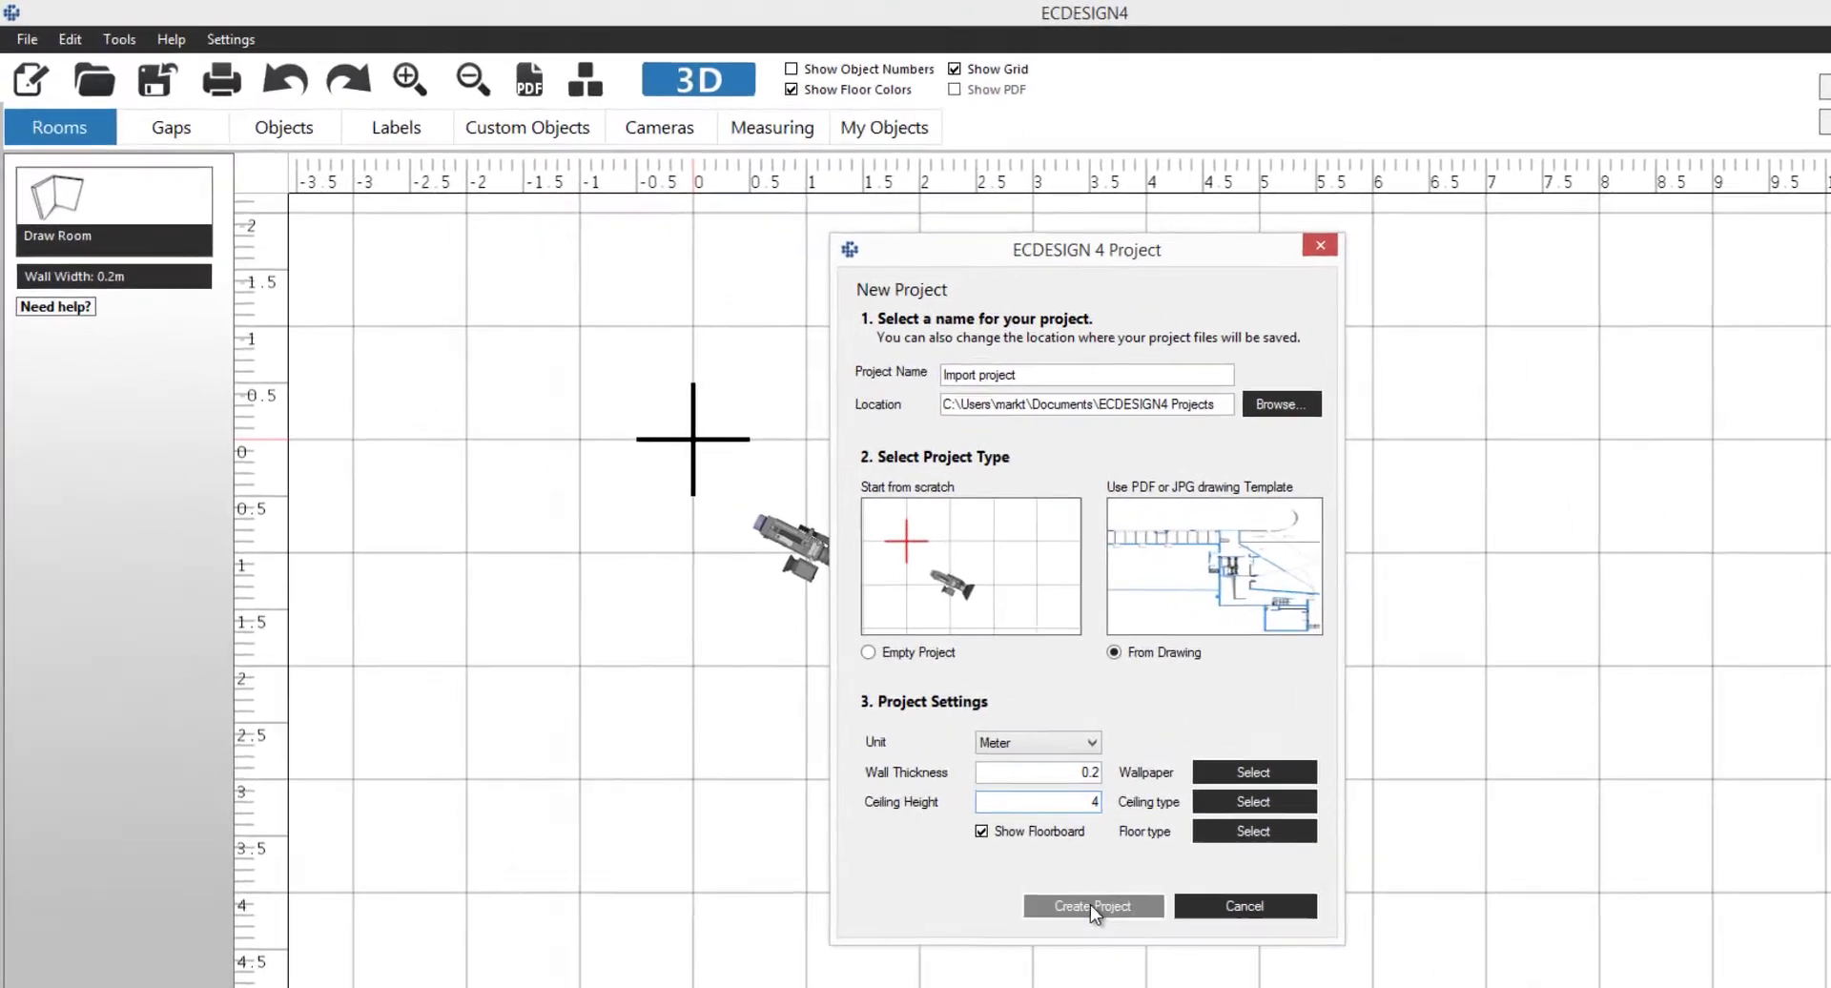
Create the project, load the layout image as the floor plan, and pan to the rooms
{"action": "left_click", "coordinate": [920, 763]}
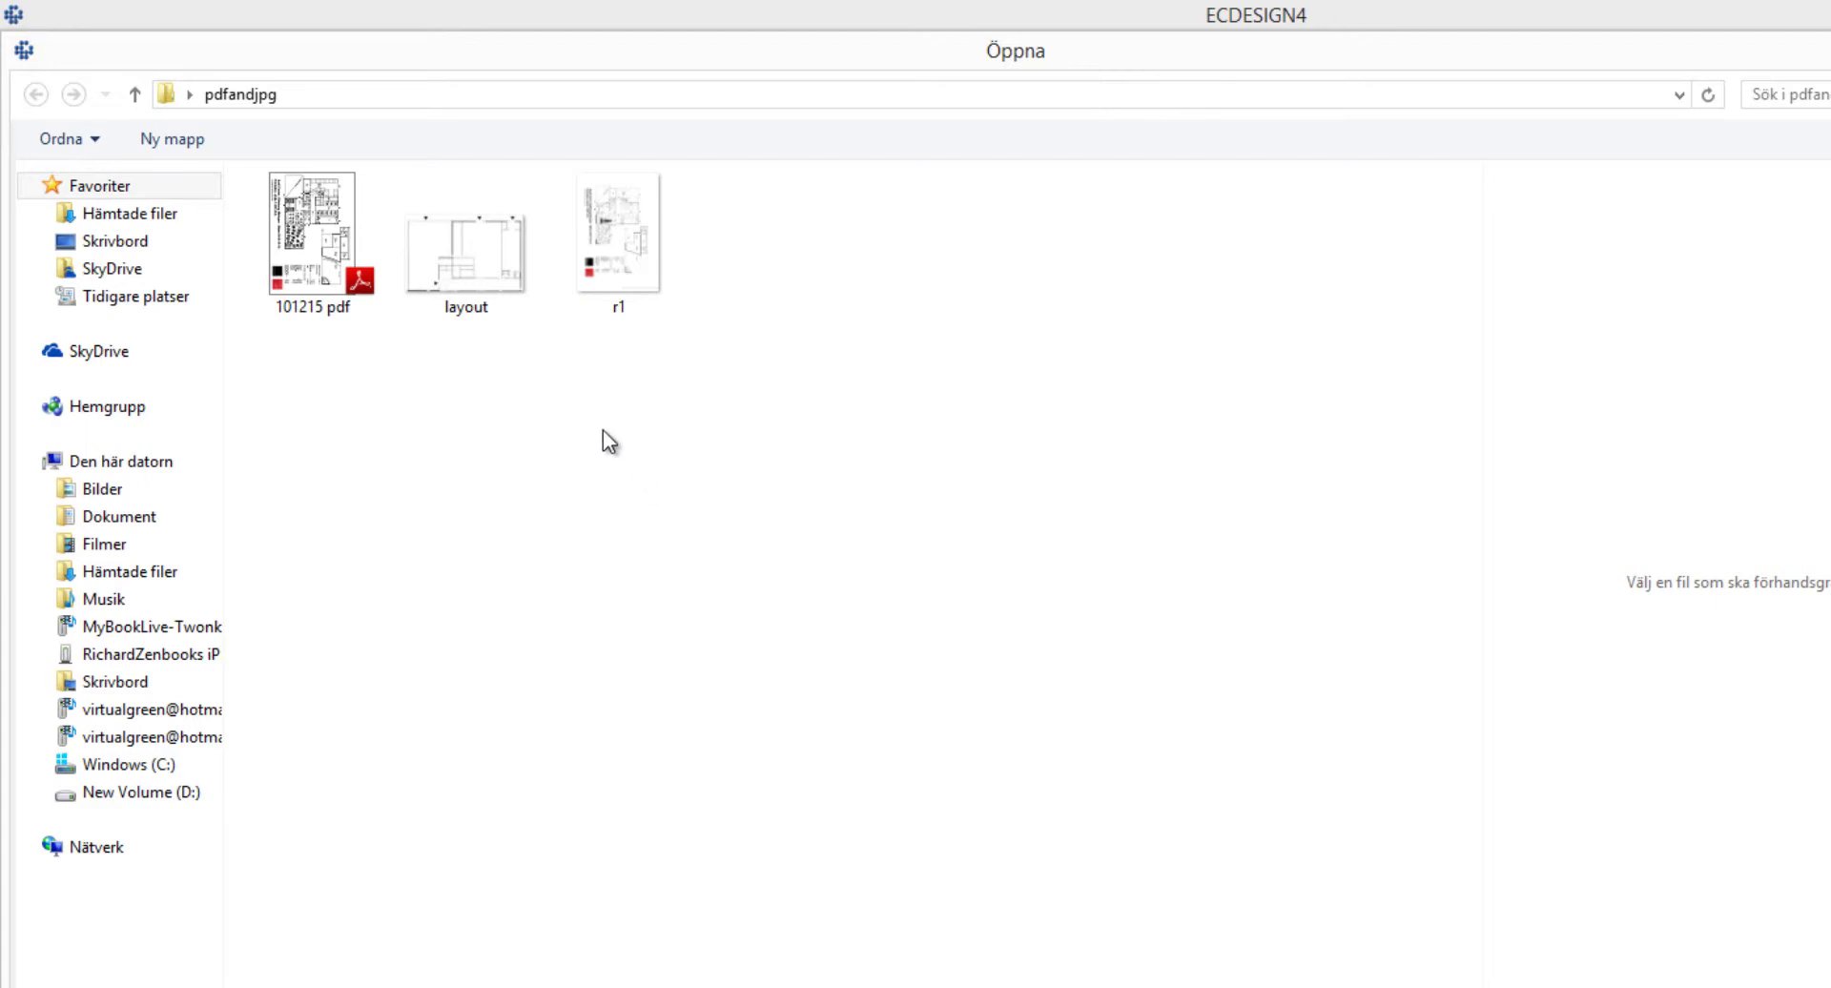
{"action": "double_click", "coordinate": [477, 283]}
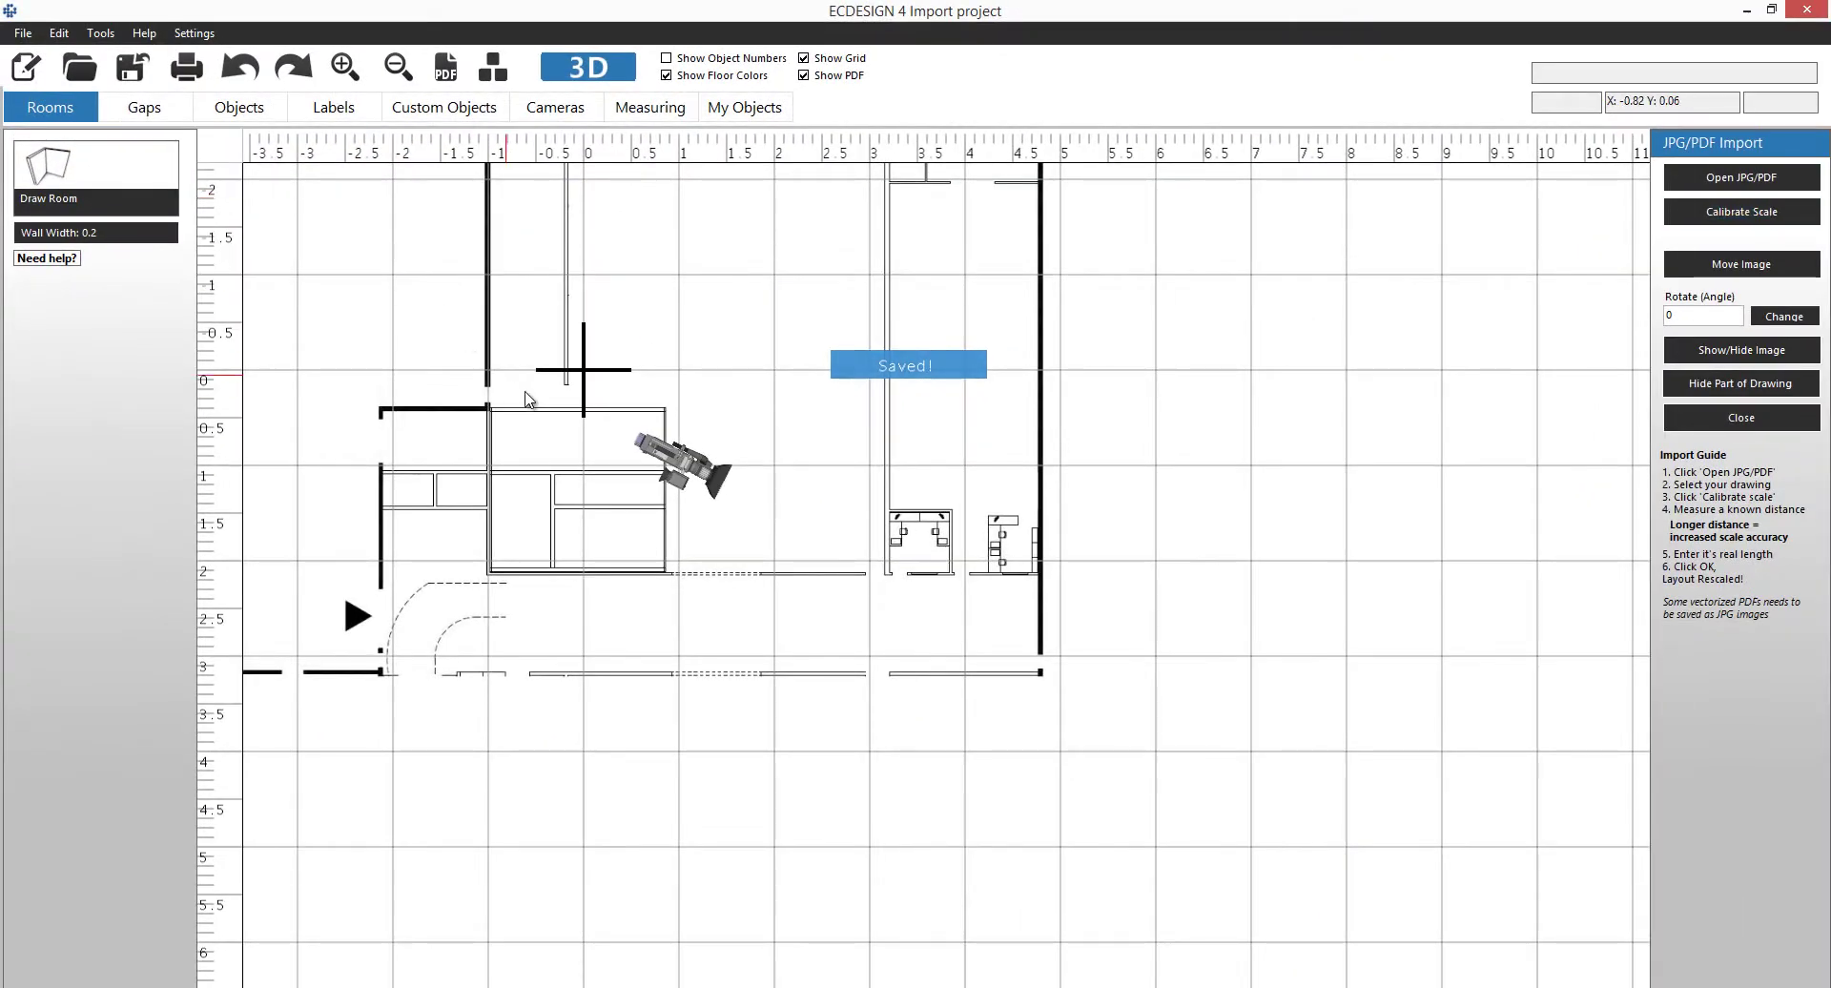
{"action": "left_click_drag", "start_coordinate": [532, 399], "coordinate": [854, 569]}
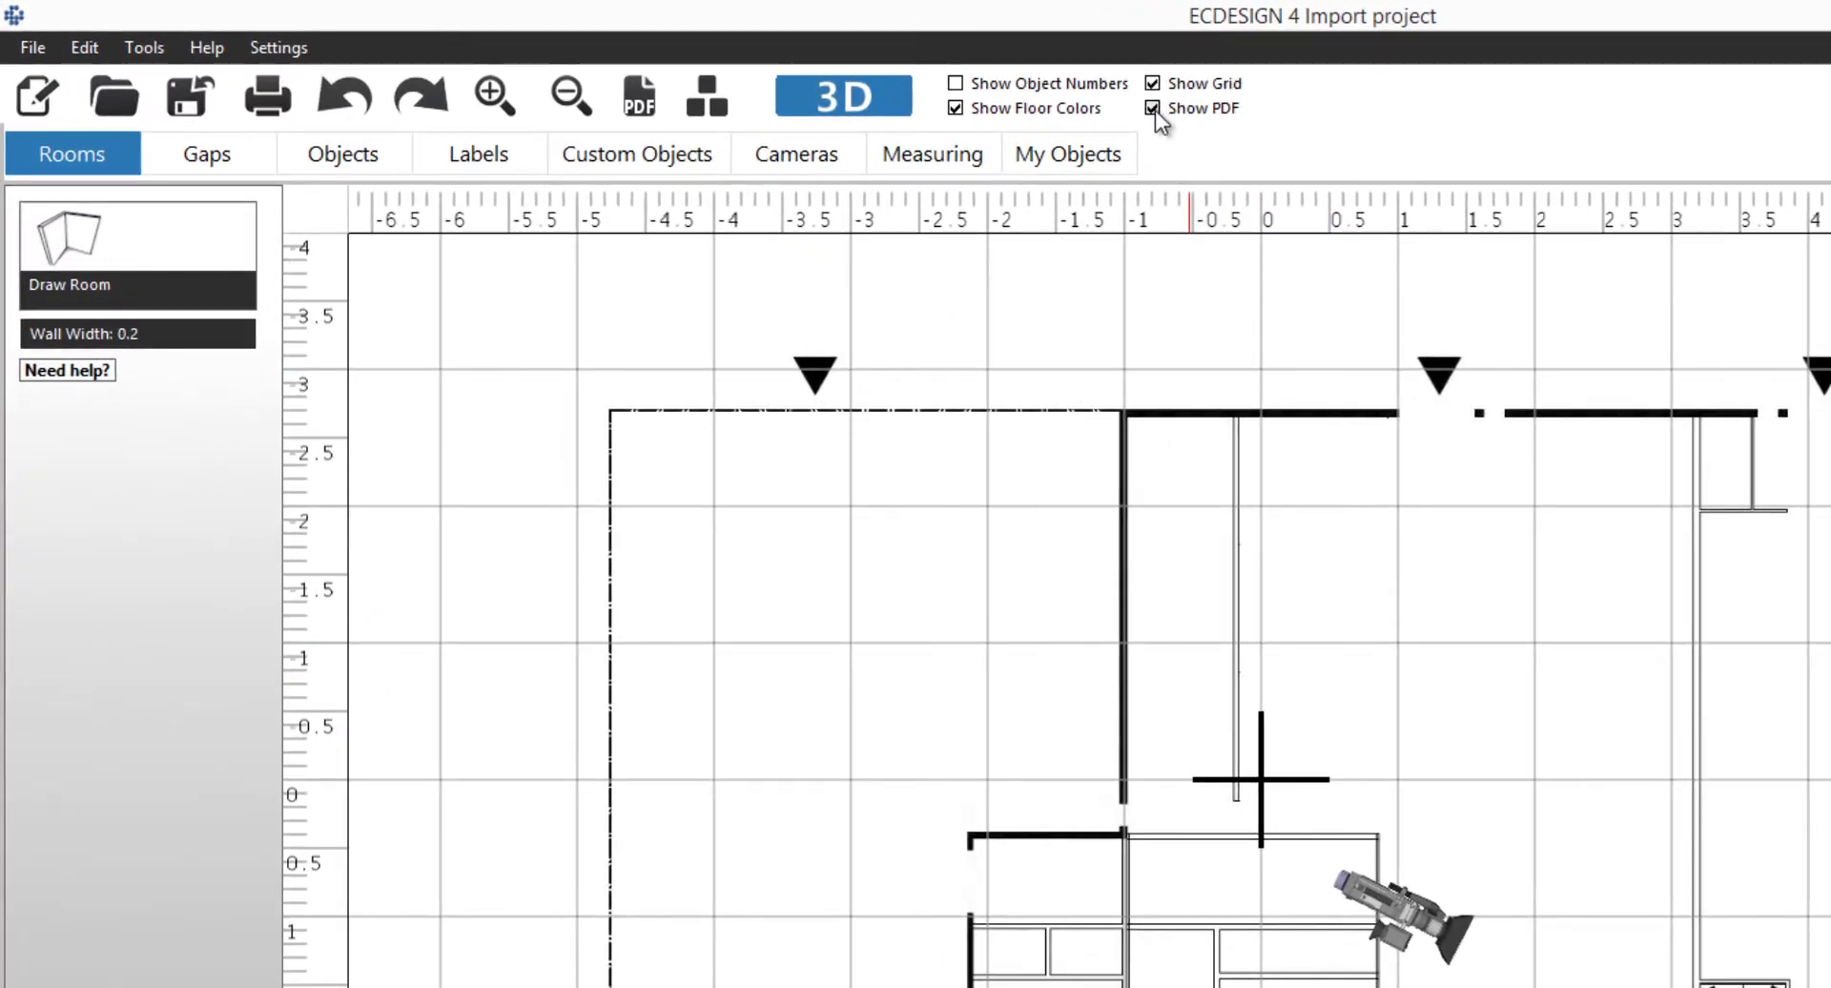
Hide the grid and zoom in on the plan's top-left wall corner
{"action": "left_click", "coordinate": [1151, 84]}
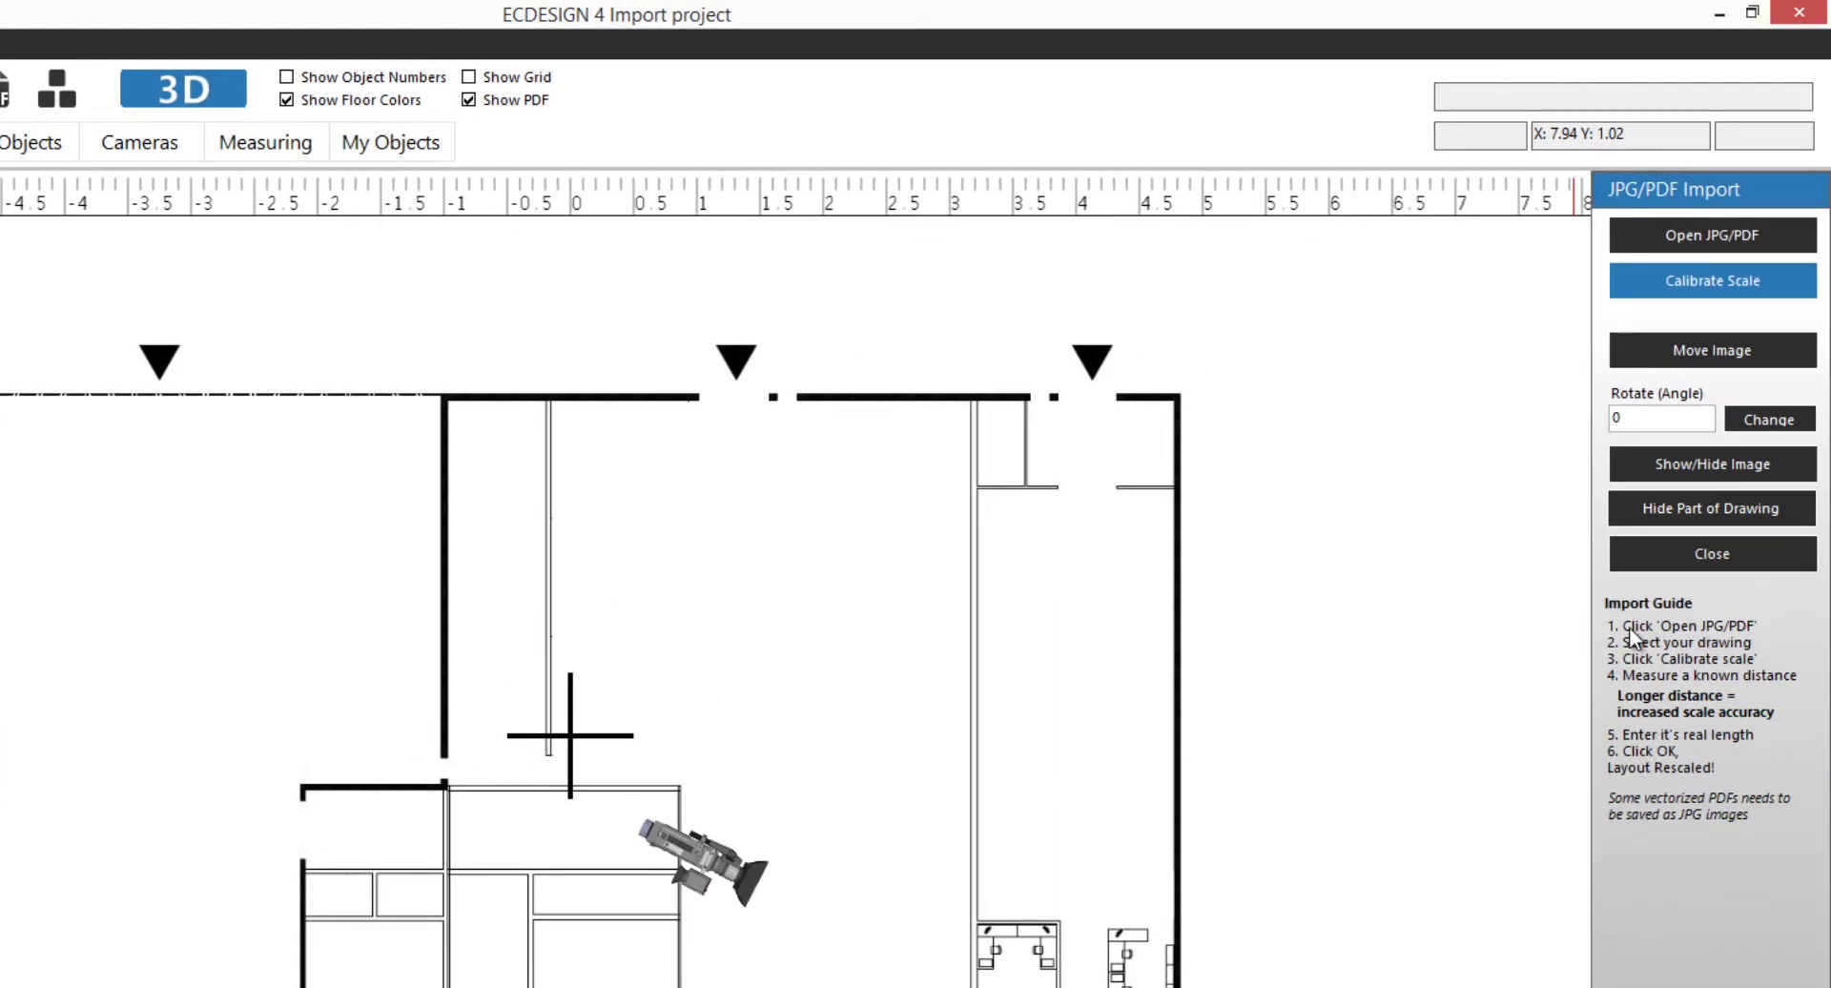
{"action": "scroll", "coordinate": [610, 489], "scroll_direction": "up", "scroll_amount": 3}
{"action": "scroll", "coordinate": [610, 678], "scroll_direction": "up", "scroll_amount": 2}
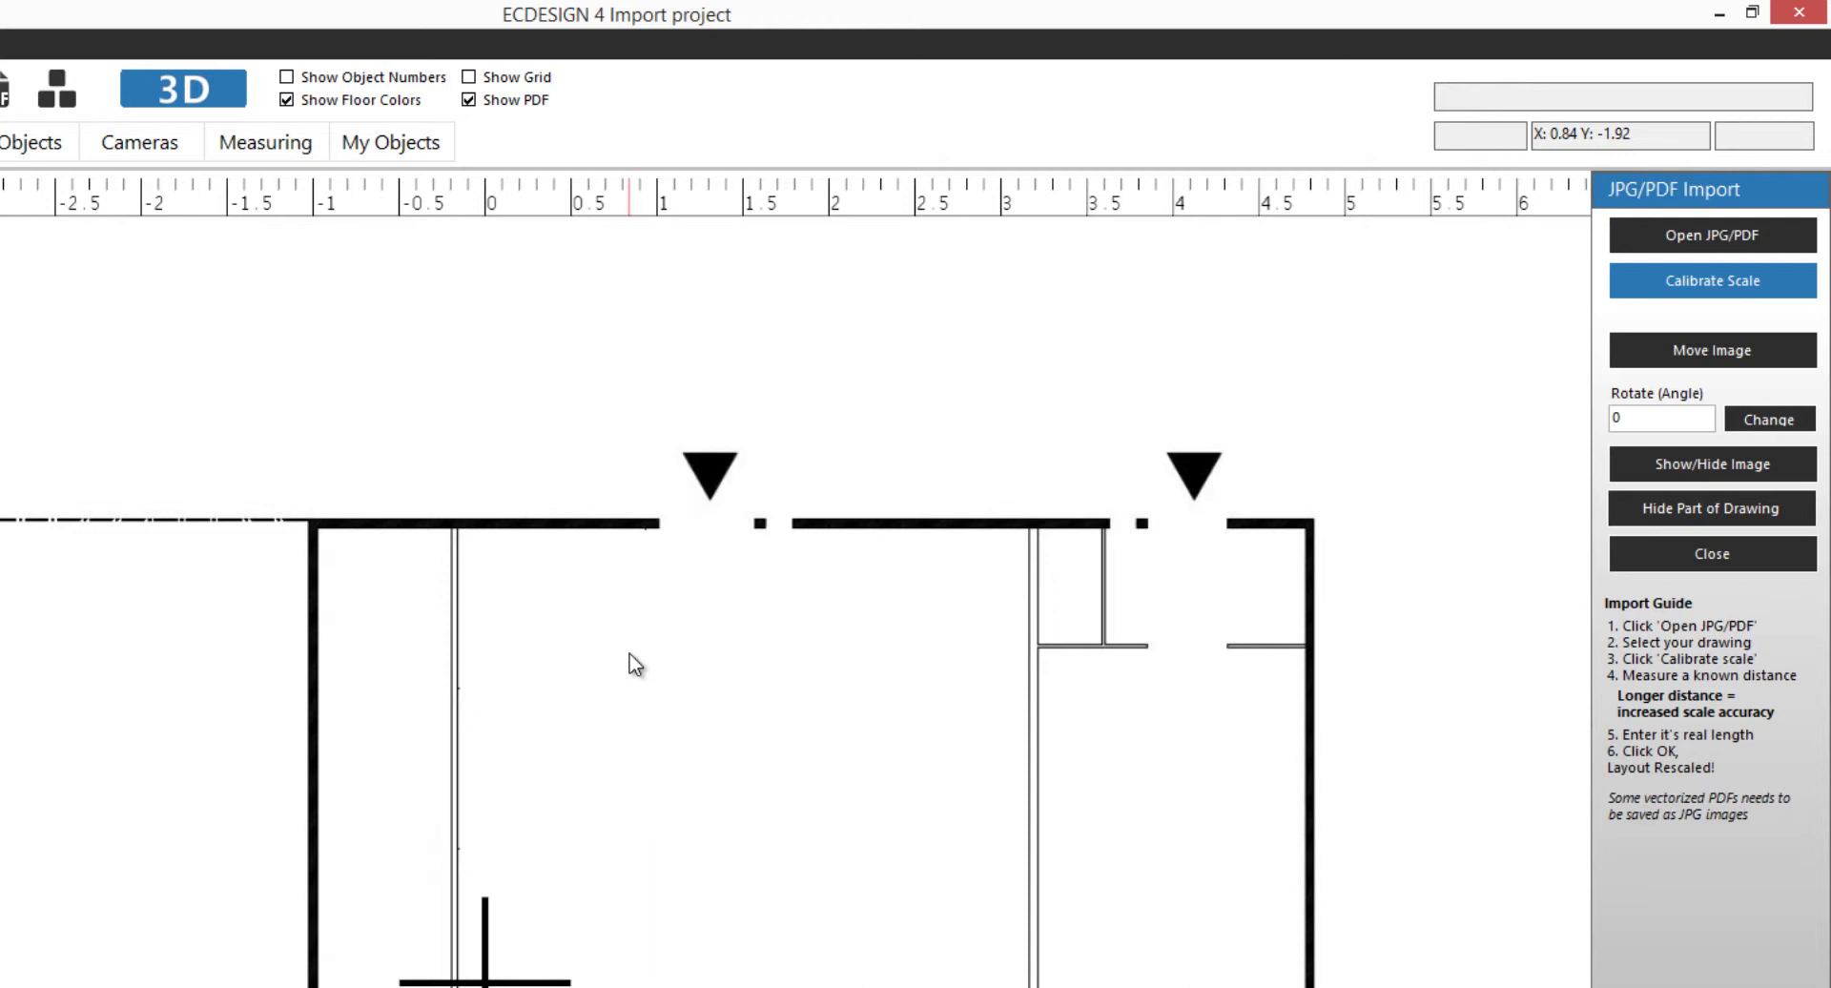
{"action": "scroll", "coordinate": [635, 665], "scroll_direction": "up", "scroll_amount": 2}
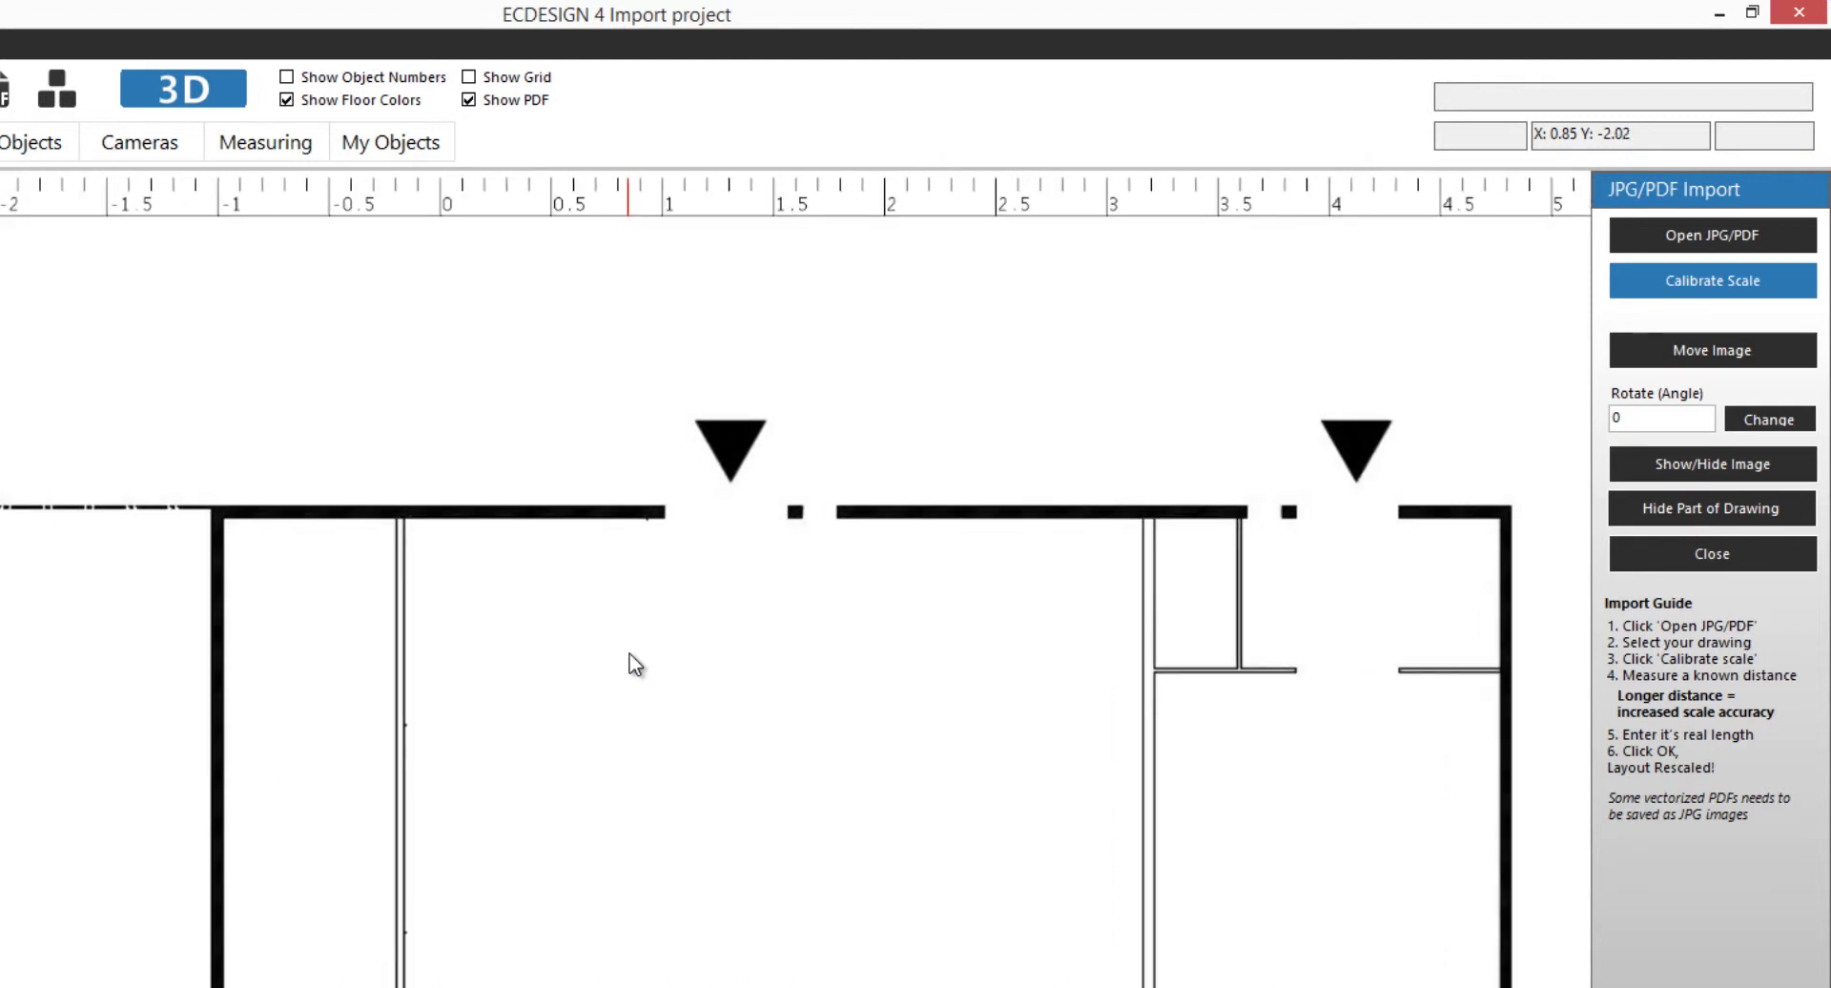
{"action": "scroll", "coordinate": [633, 665], "scroll_direction": "up", "scroll_amount": 2}
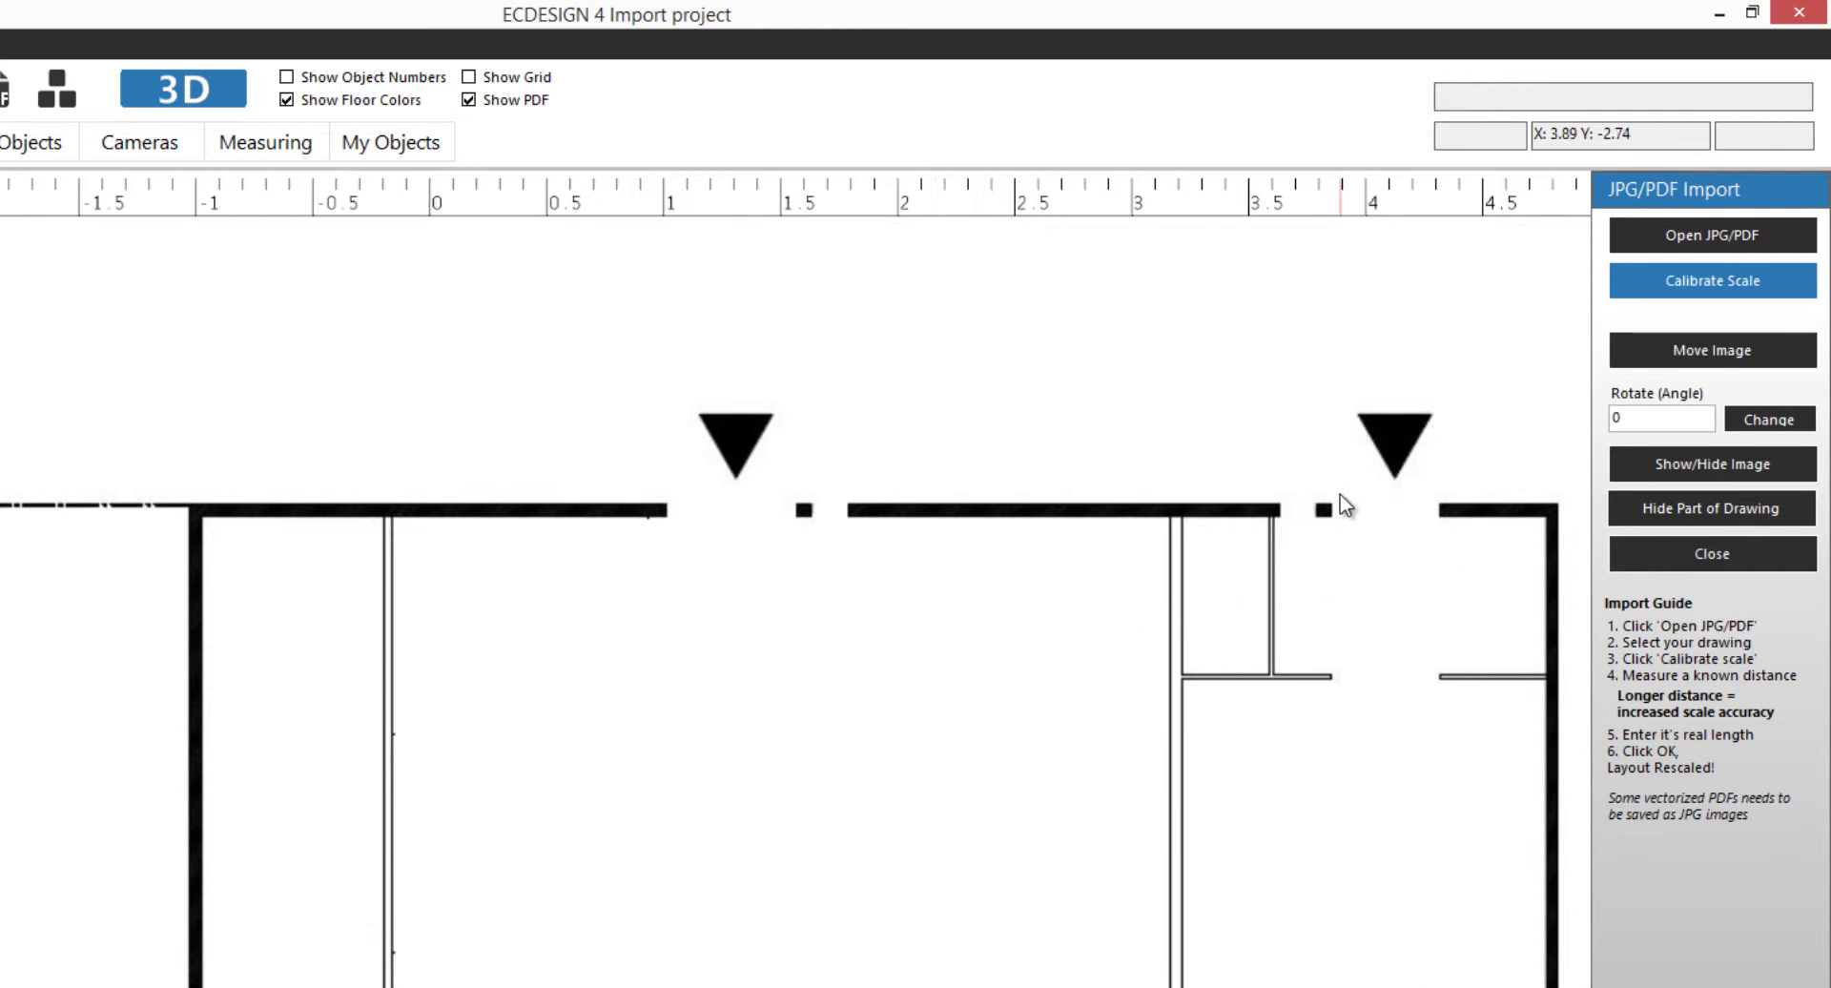
{"action": "scroll", "coordinate": [461, 679], "scroll_direction": "up", "scroll_amount": 3}
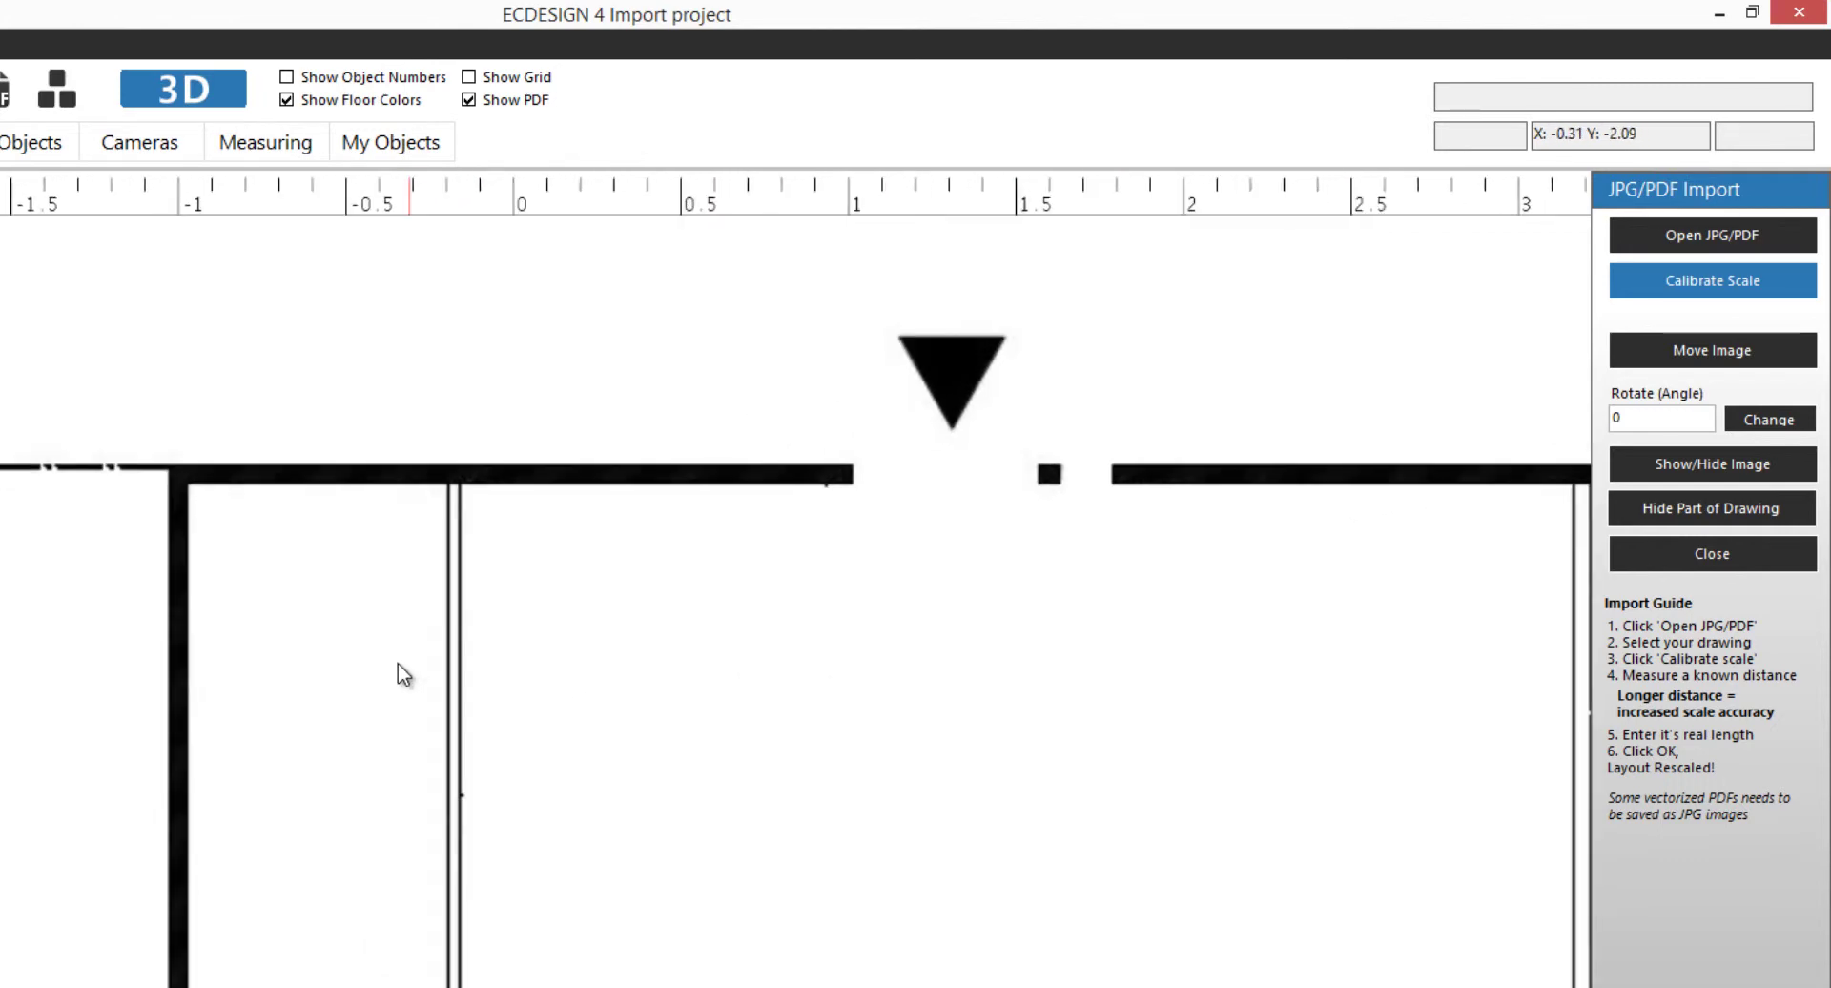
Calibrate the scale by measuring the top wall corner to corner as 18 m
{"action": "left_click", "coordinate": [1712, 288]}
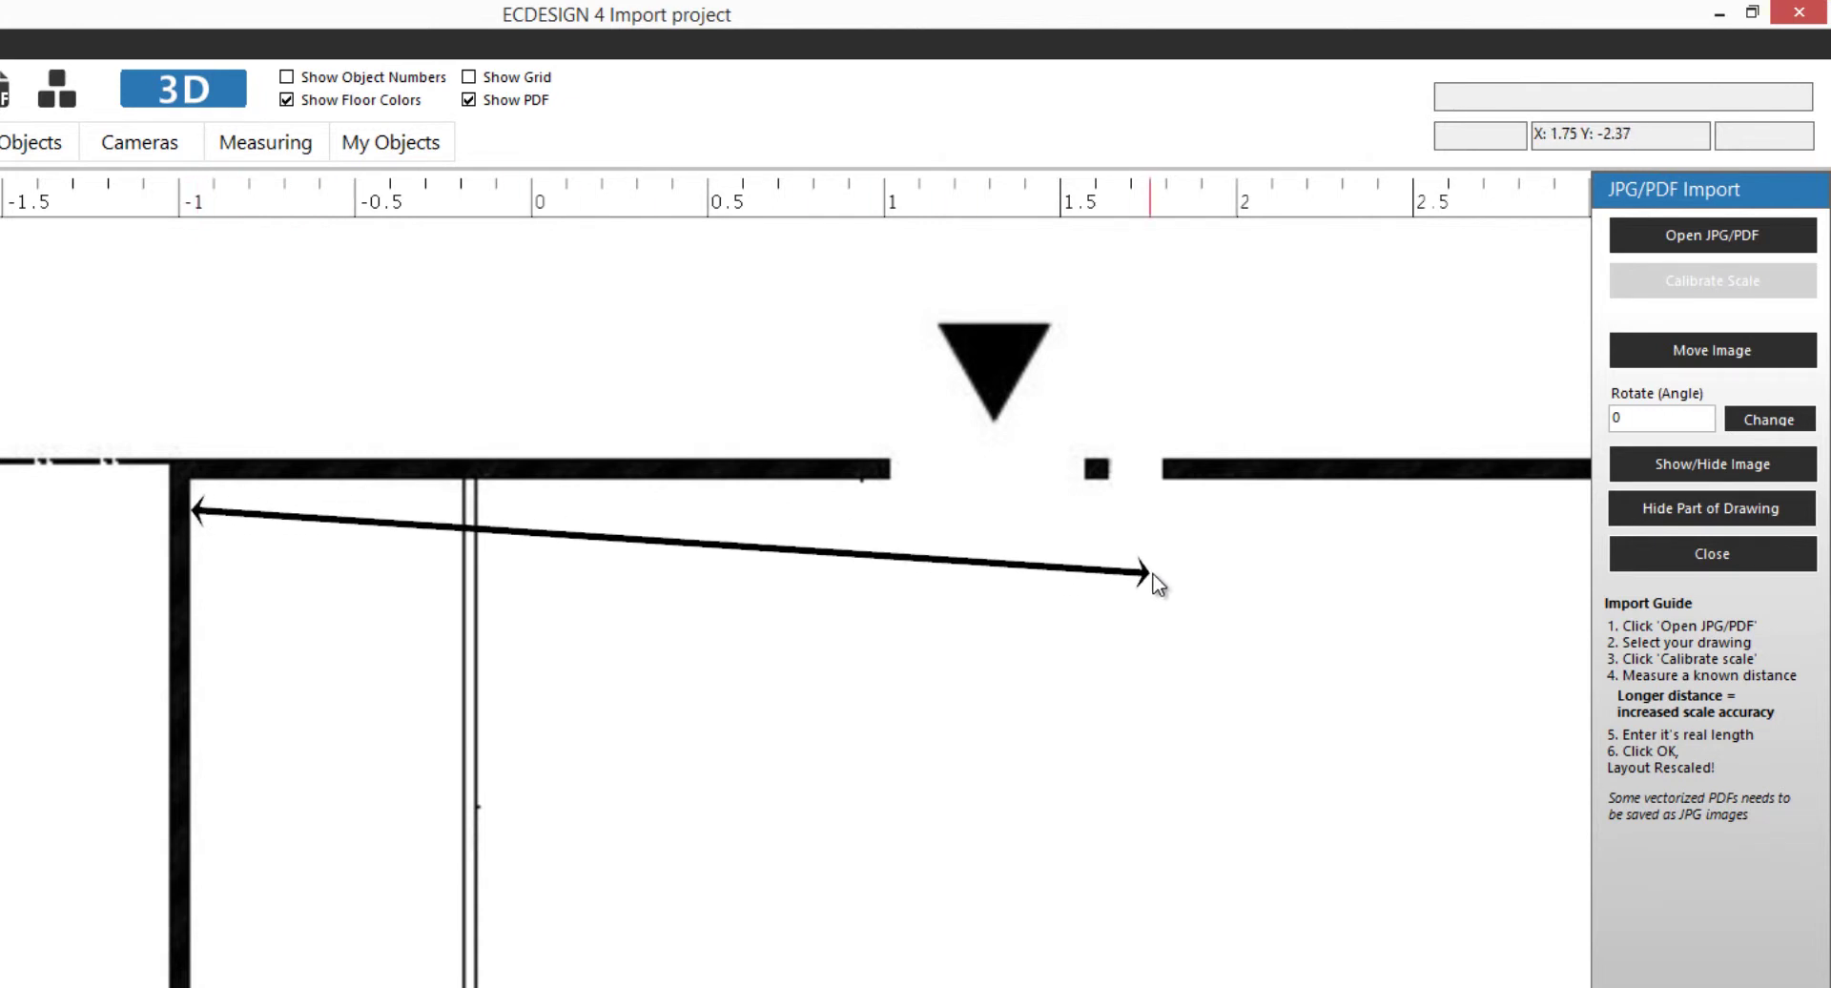
{"action": "middle_click_drag", "start_coordinate": [1157, 585], "coordinate": [406, 625]}
{"action": "middle_click_drag", "start_coordinate": [1055, 626], "coordinate": [760, 620]}
{"action": "scroll", "coordinate": [1120, 577], "scroll_direction": "up", "scroll_amount": 3}
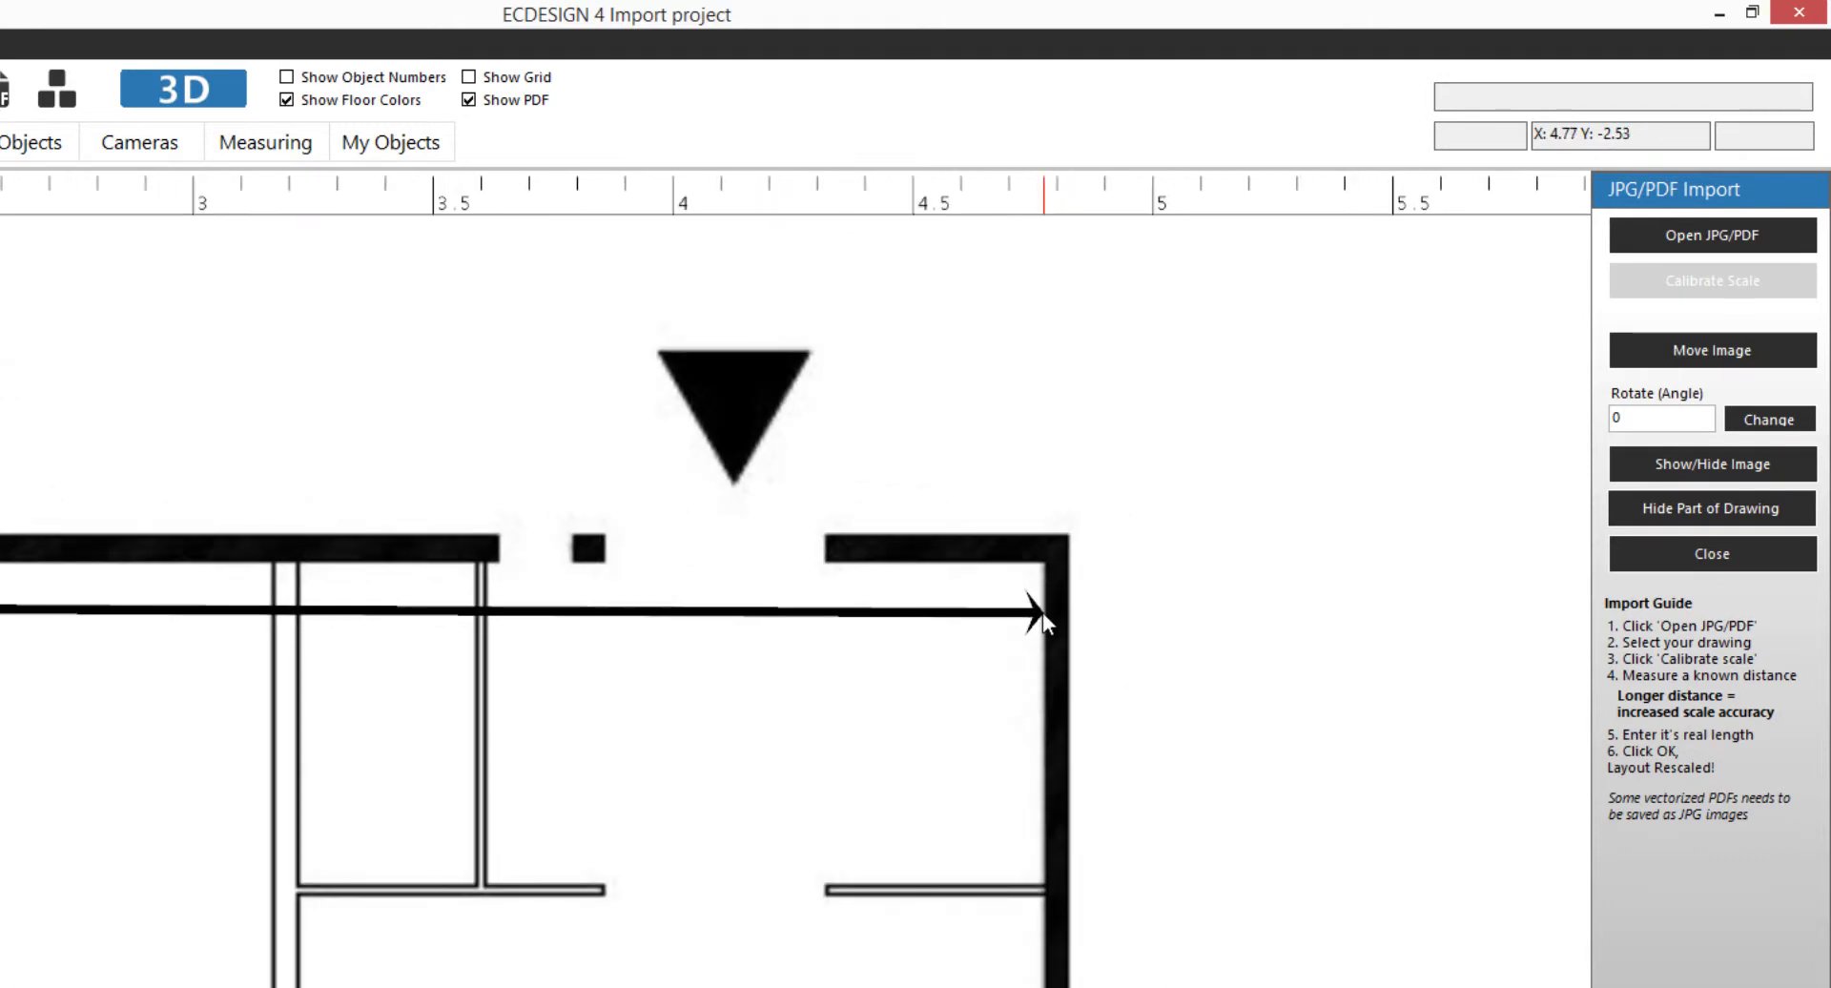
{"action": "left_click", "coordinate": [1043, 612]}
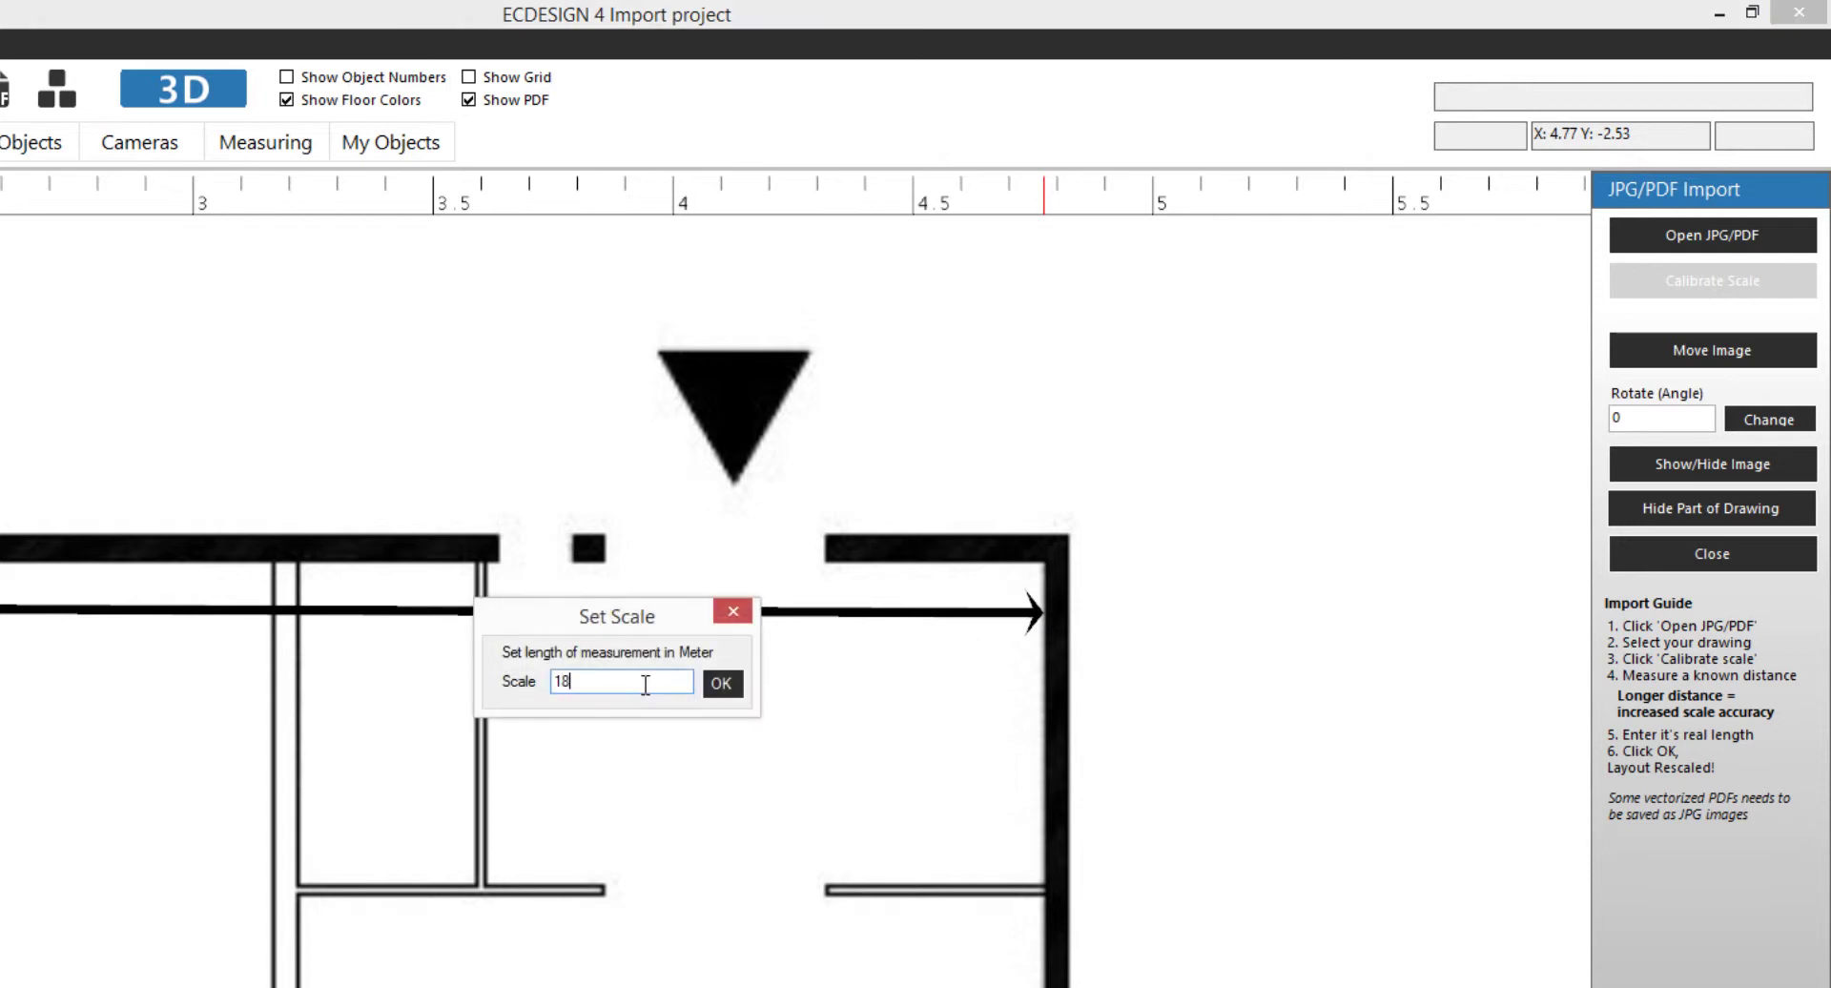
{"action": "type", "text": "18"}
{"action": "left_click", "coordinate": [722, 683]}
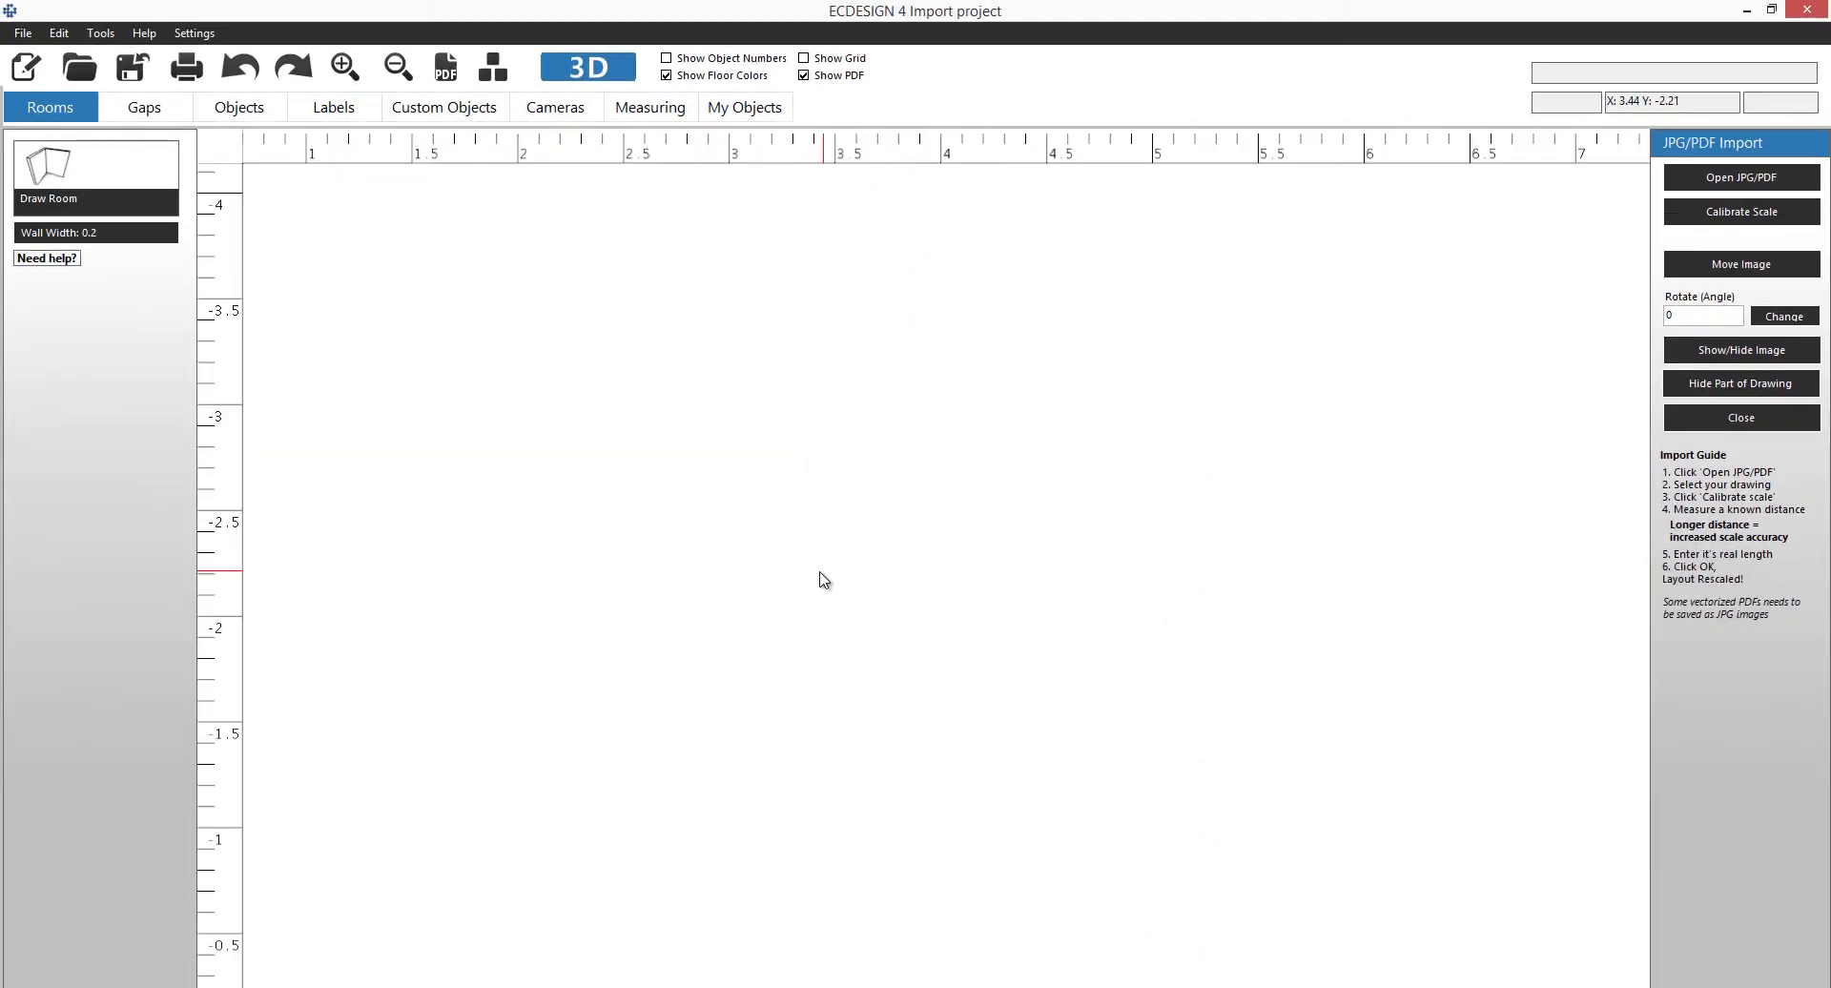
Move the floor plan image so its top-left wall corner sits at the 0,0 origin
{"action": "scroll", "coordinate": [823, 579], "scroll_direction": "down", "scroll_amount": 5}
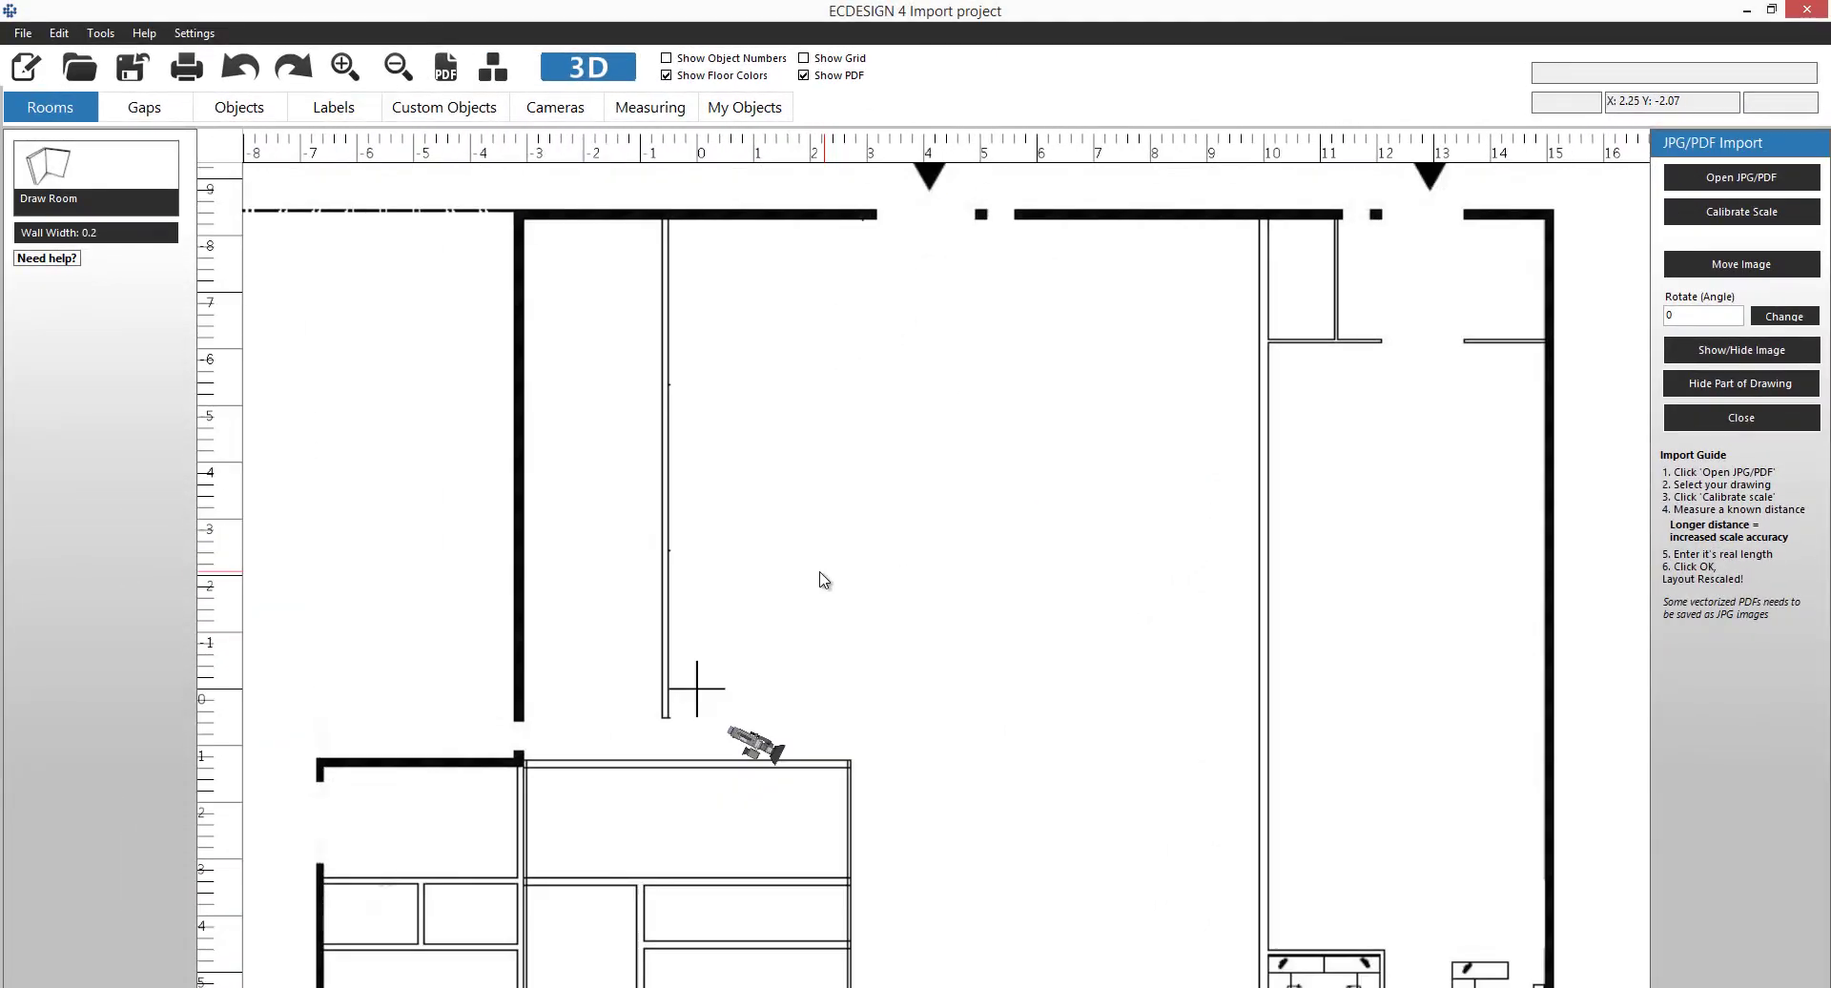
{"action": "middle_click_drag", "start_coordinate": [828, 598], "coordinate": [875, 470]}
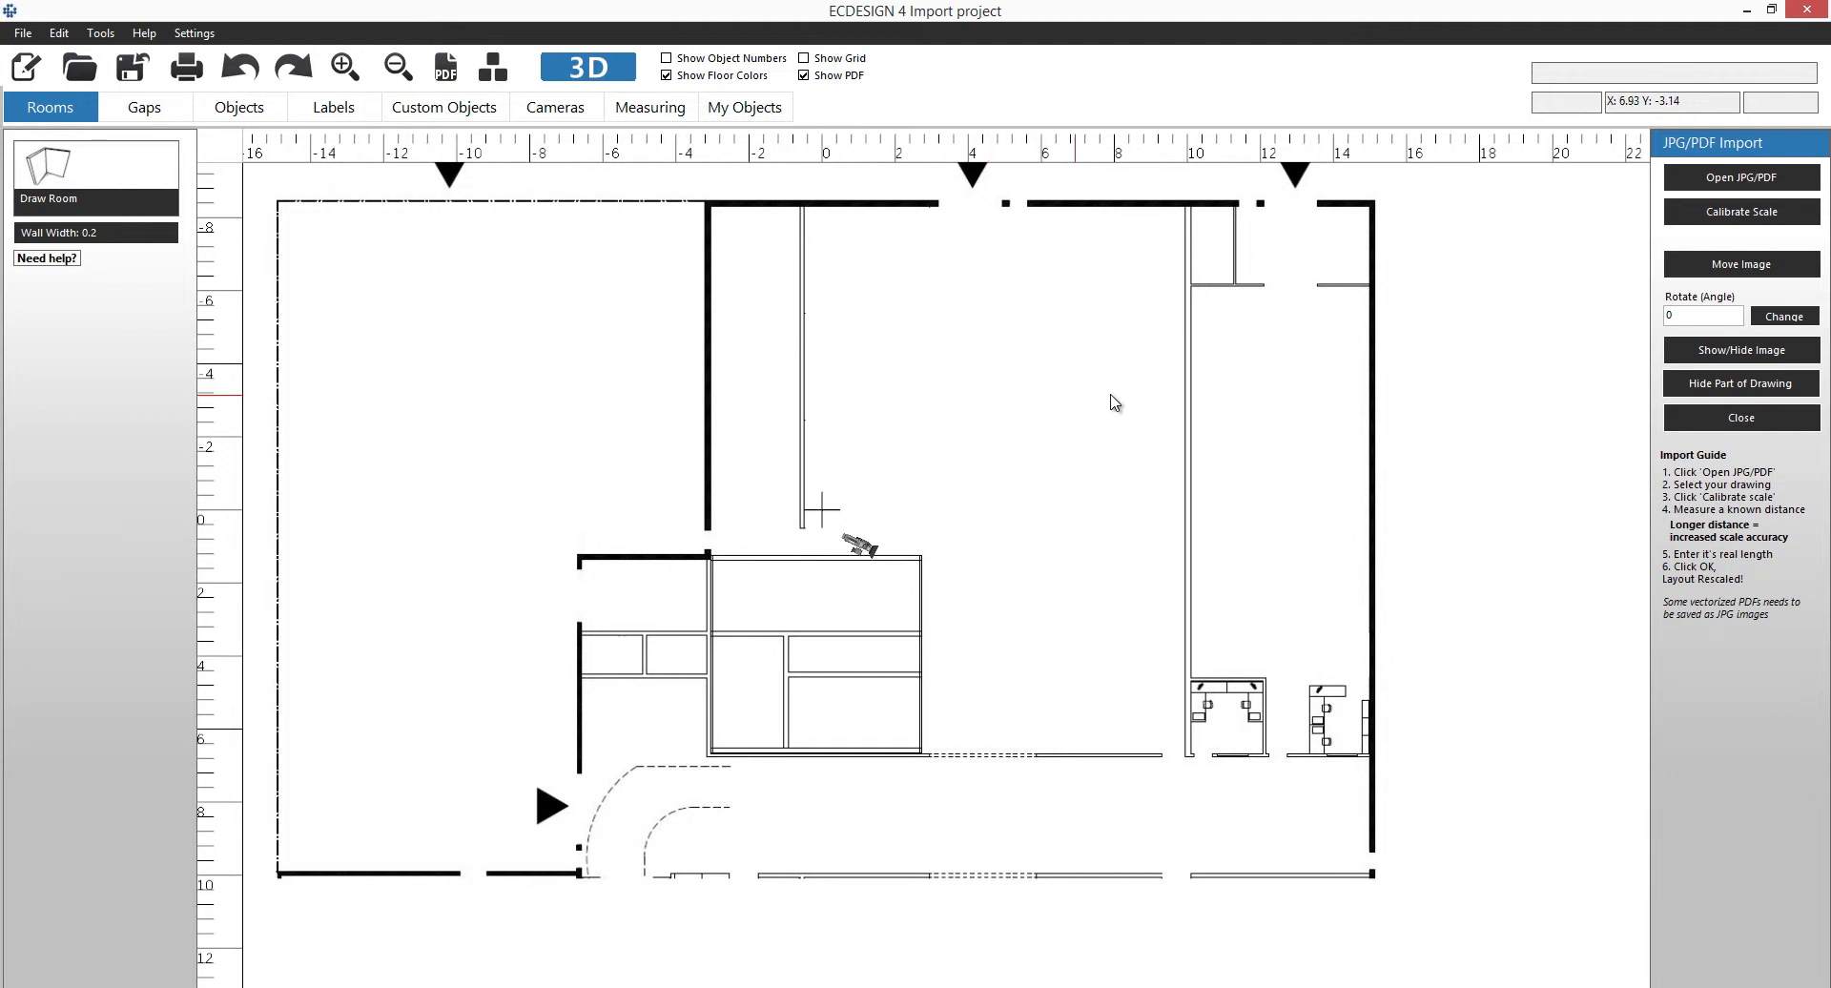
{"action": "left_click", "coordinate": [1707, 267]}
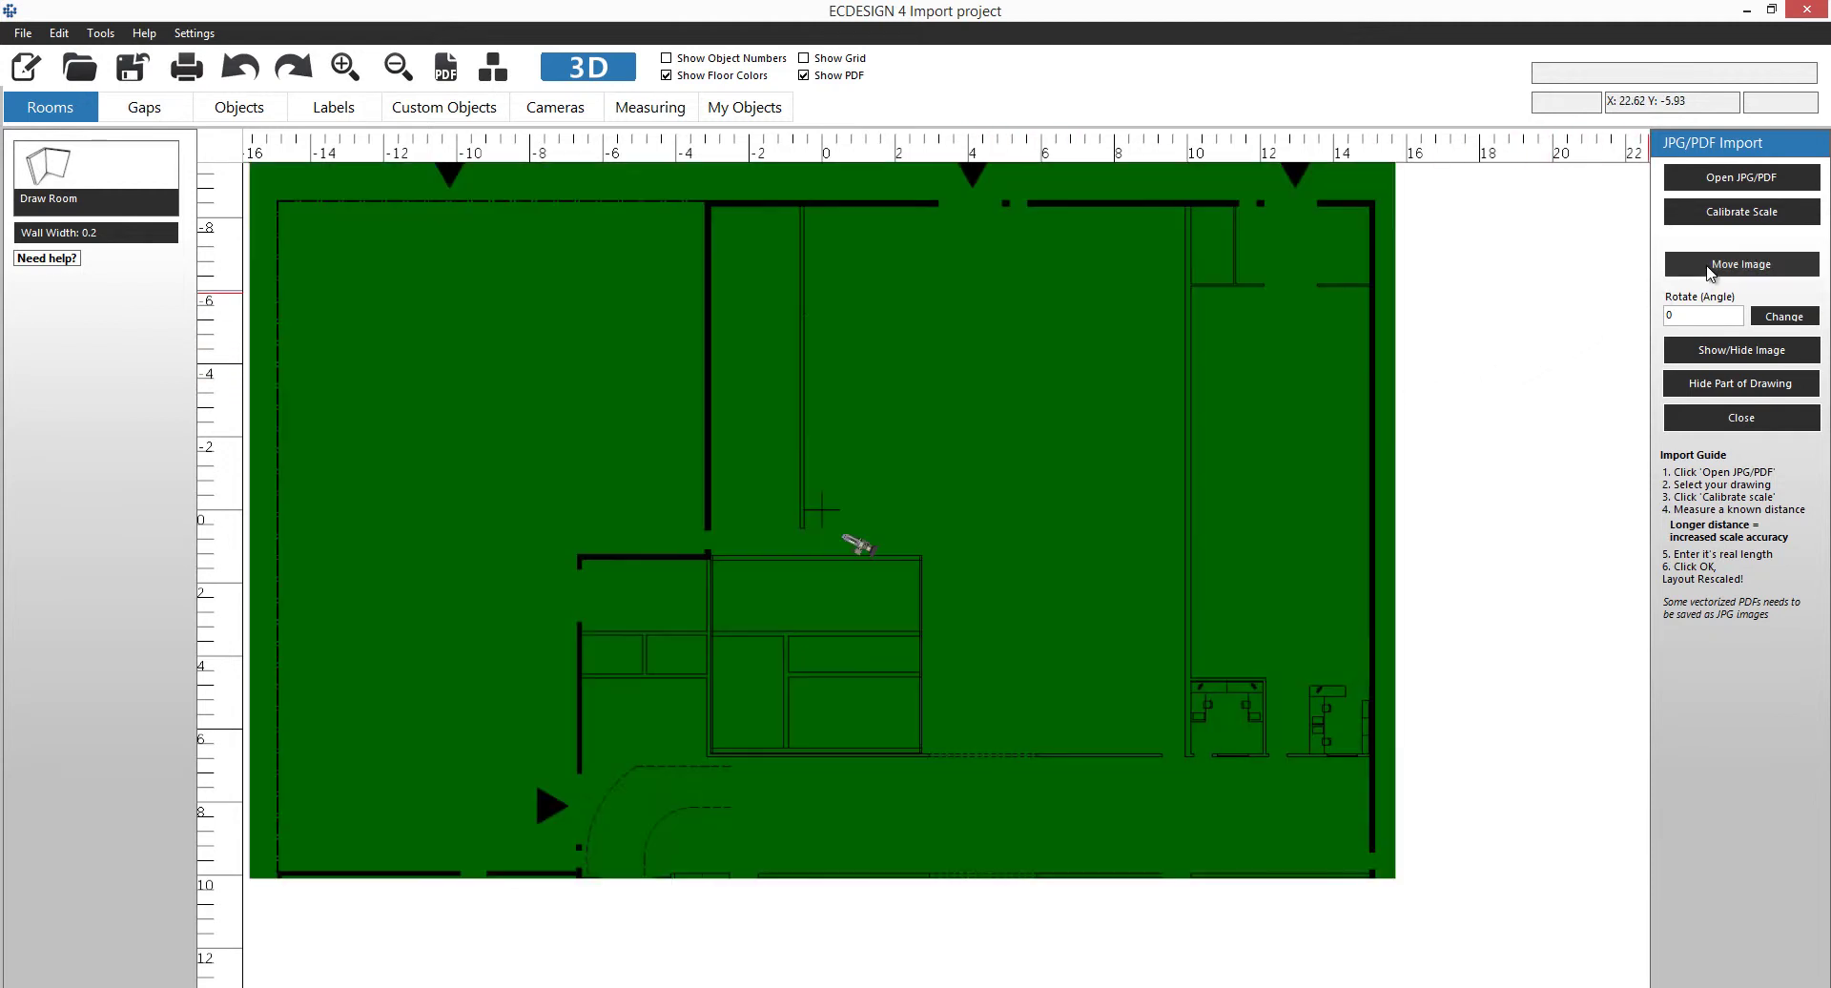
{"action": "left_click_drag", "start_coordinate": [952, 360], "coordinate": [1071, 648]}
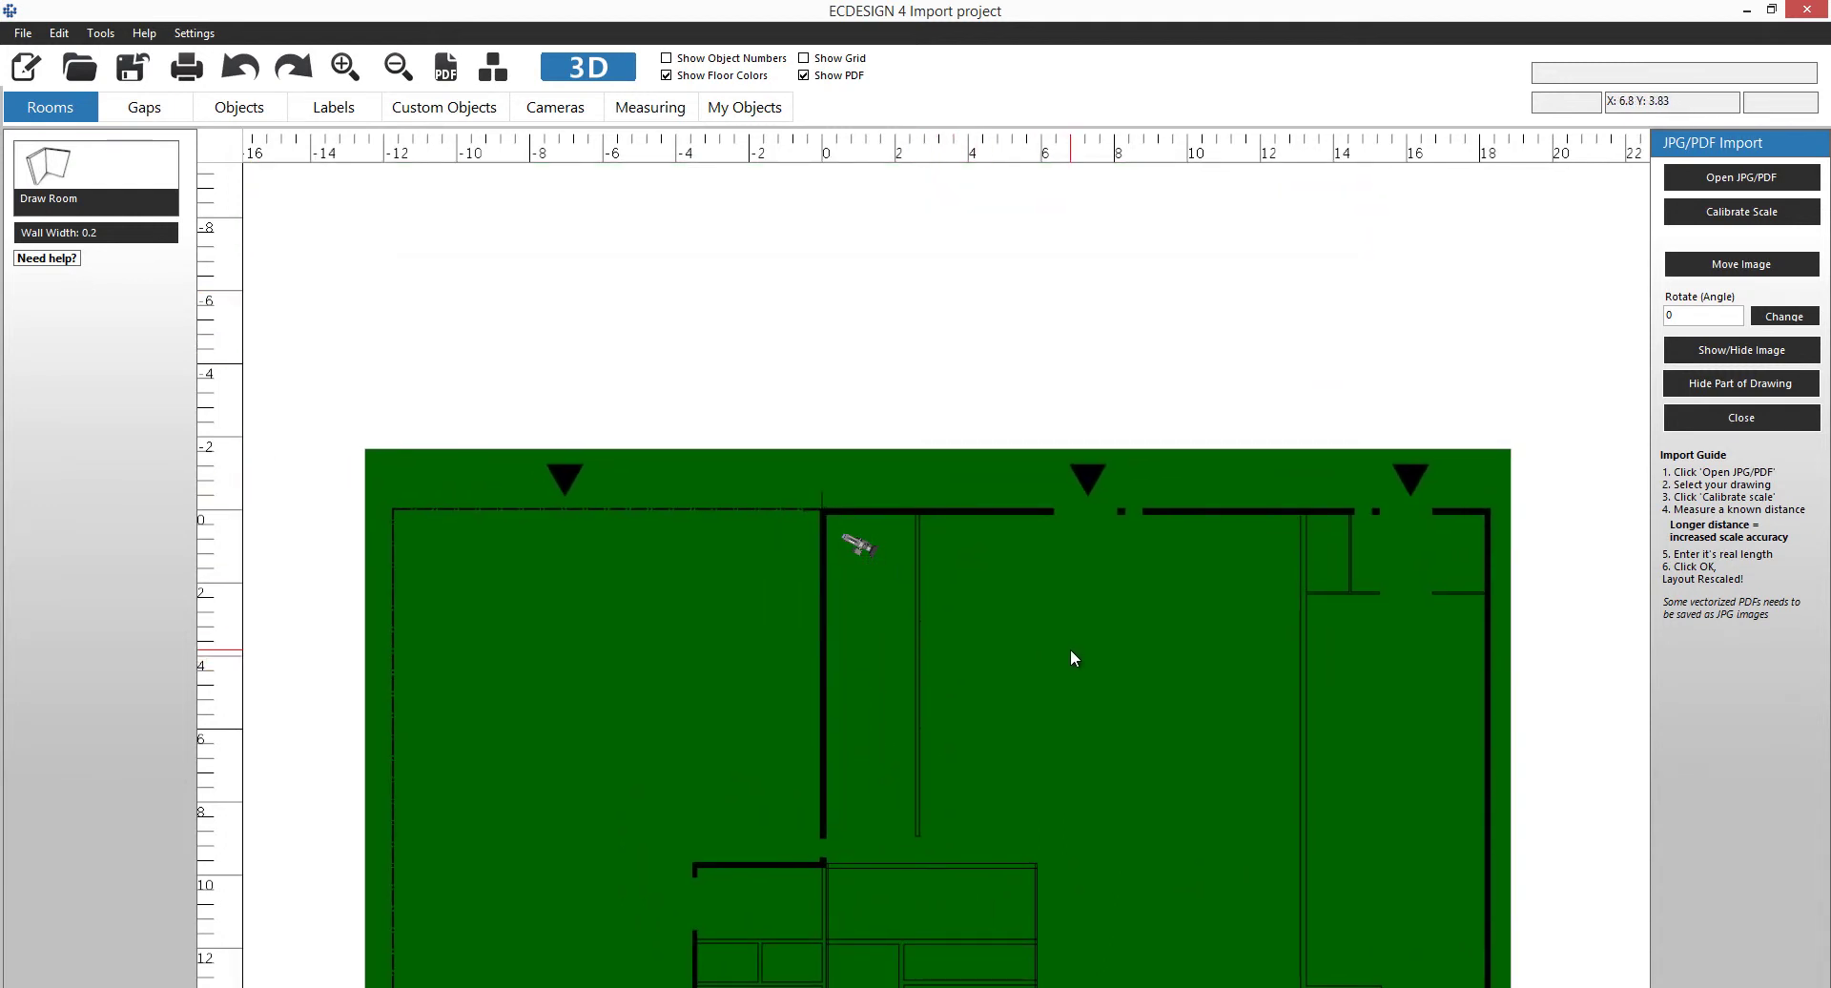
{"action": "left_click", "coordinate": [1071, 648]}
{"action": "middle_click_drag", "start_coordinate": [1072, 668], "coordinate": [944, 484]}
{"action": "scroll", "coordinate": [925, 491], "scroll_direction": "up", "scroll_amount": 1}
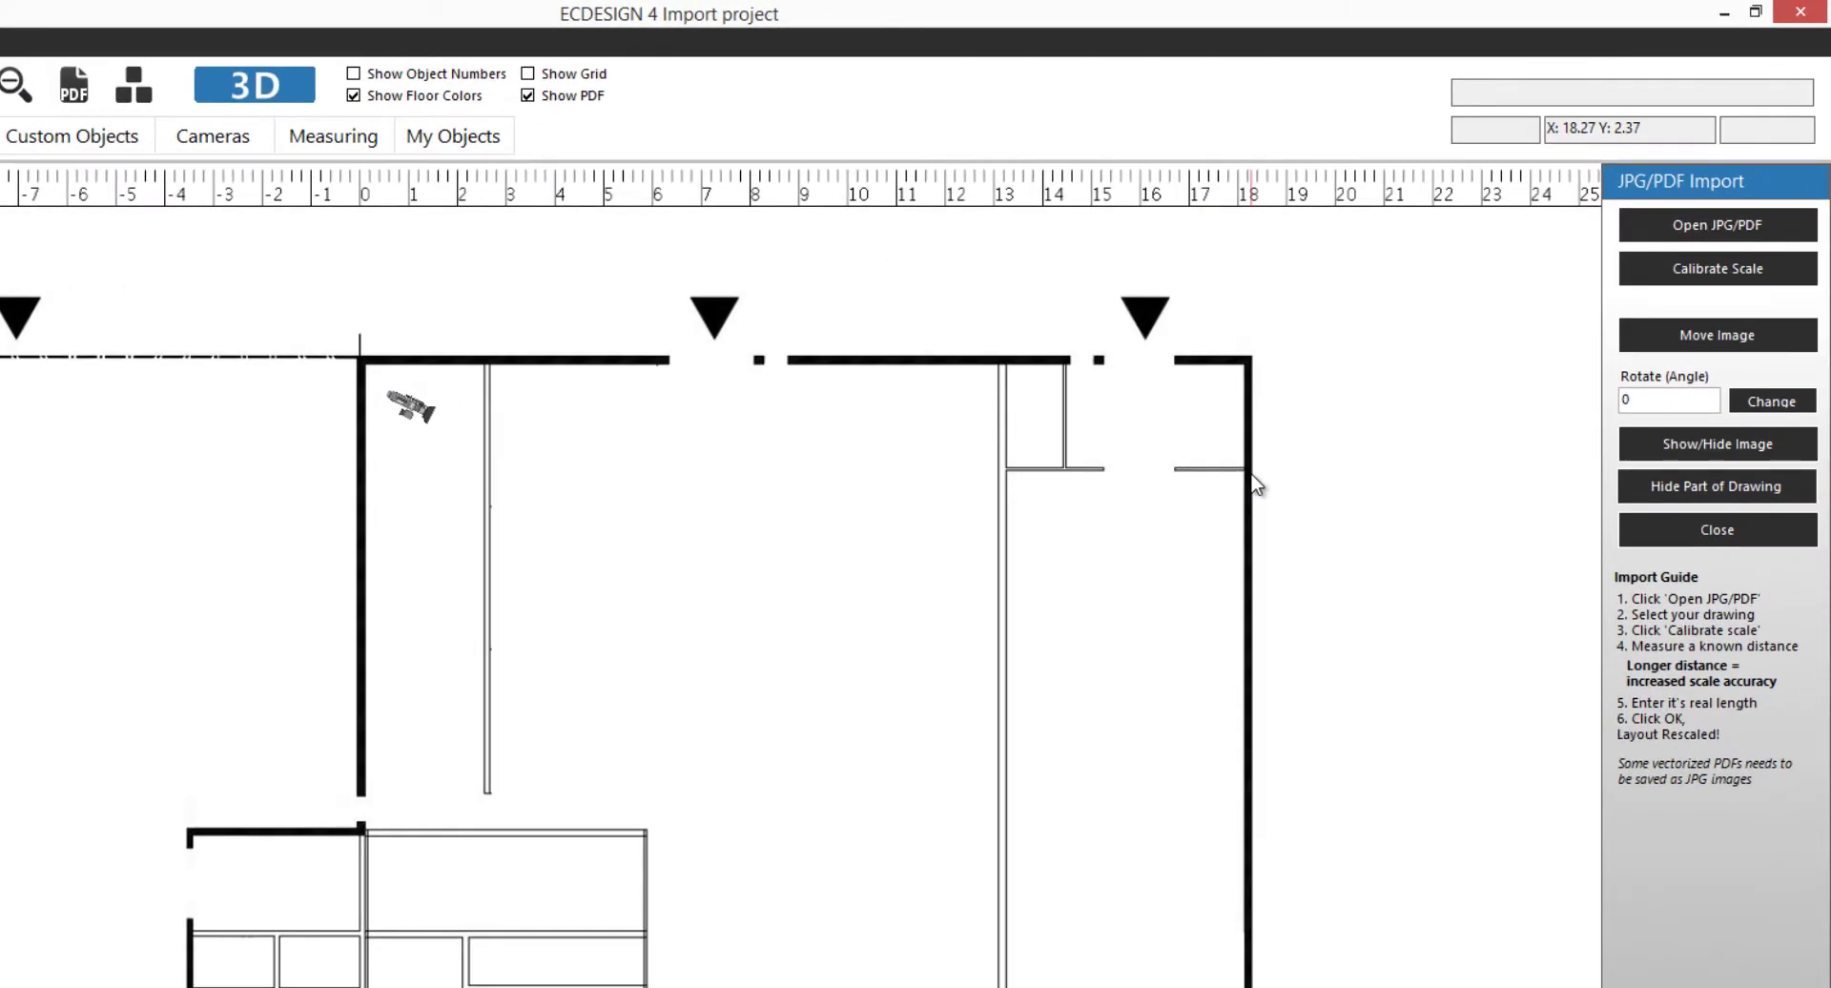
{"action": "double_click", "coordinate": [1642, 399]}
{"action": "left_click", "coordinate": [1769, 402]}
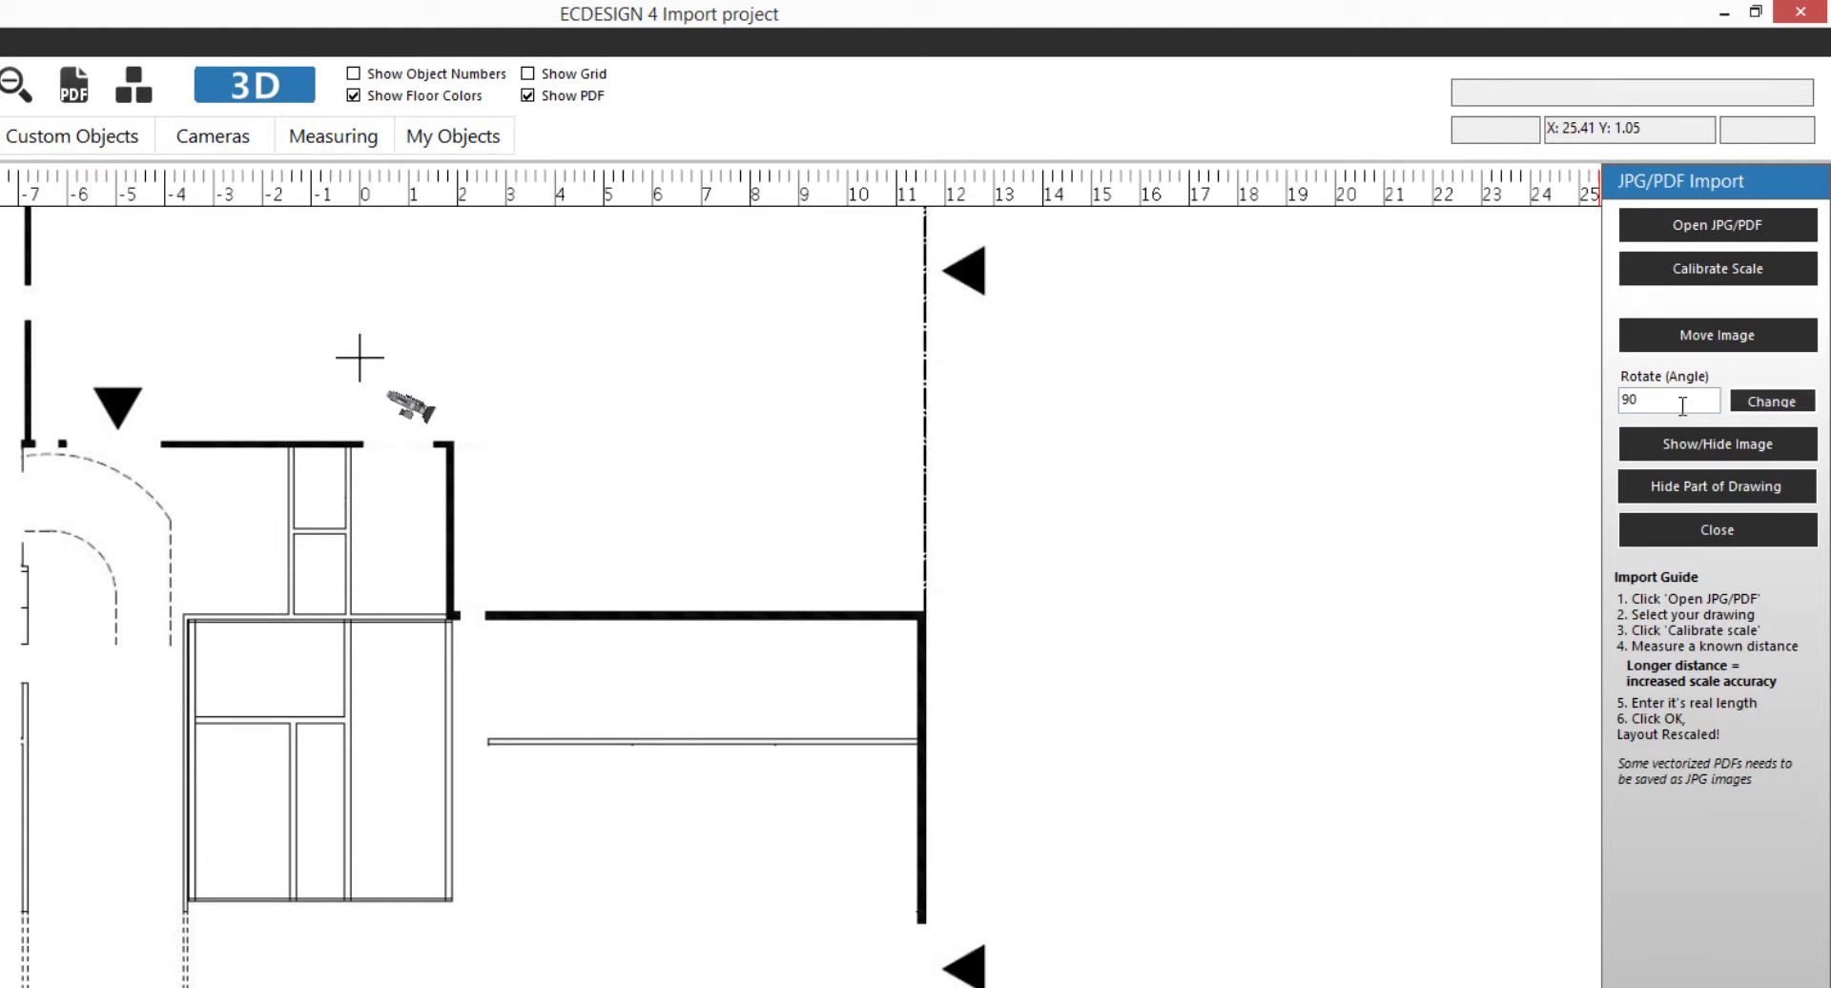
{"action": "key", "text": "shift+Tab"}
{"action": "type", "text": "2"}
{"action": "left_click", "coordinate": [1759, 405]}
{"action": "key", "text": "shift+Tab"}
{"action": "type", "text": "0"}
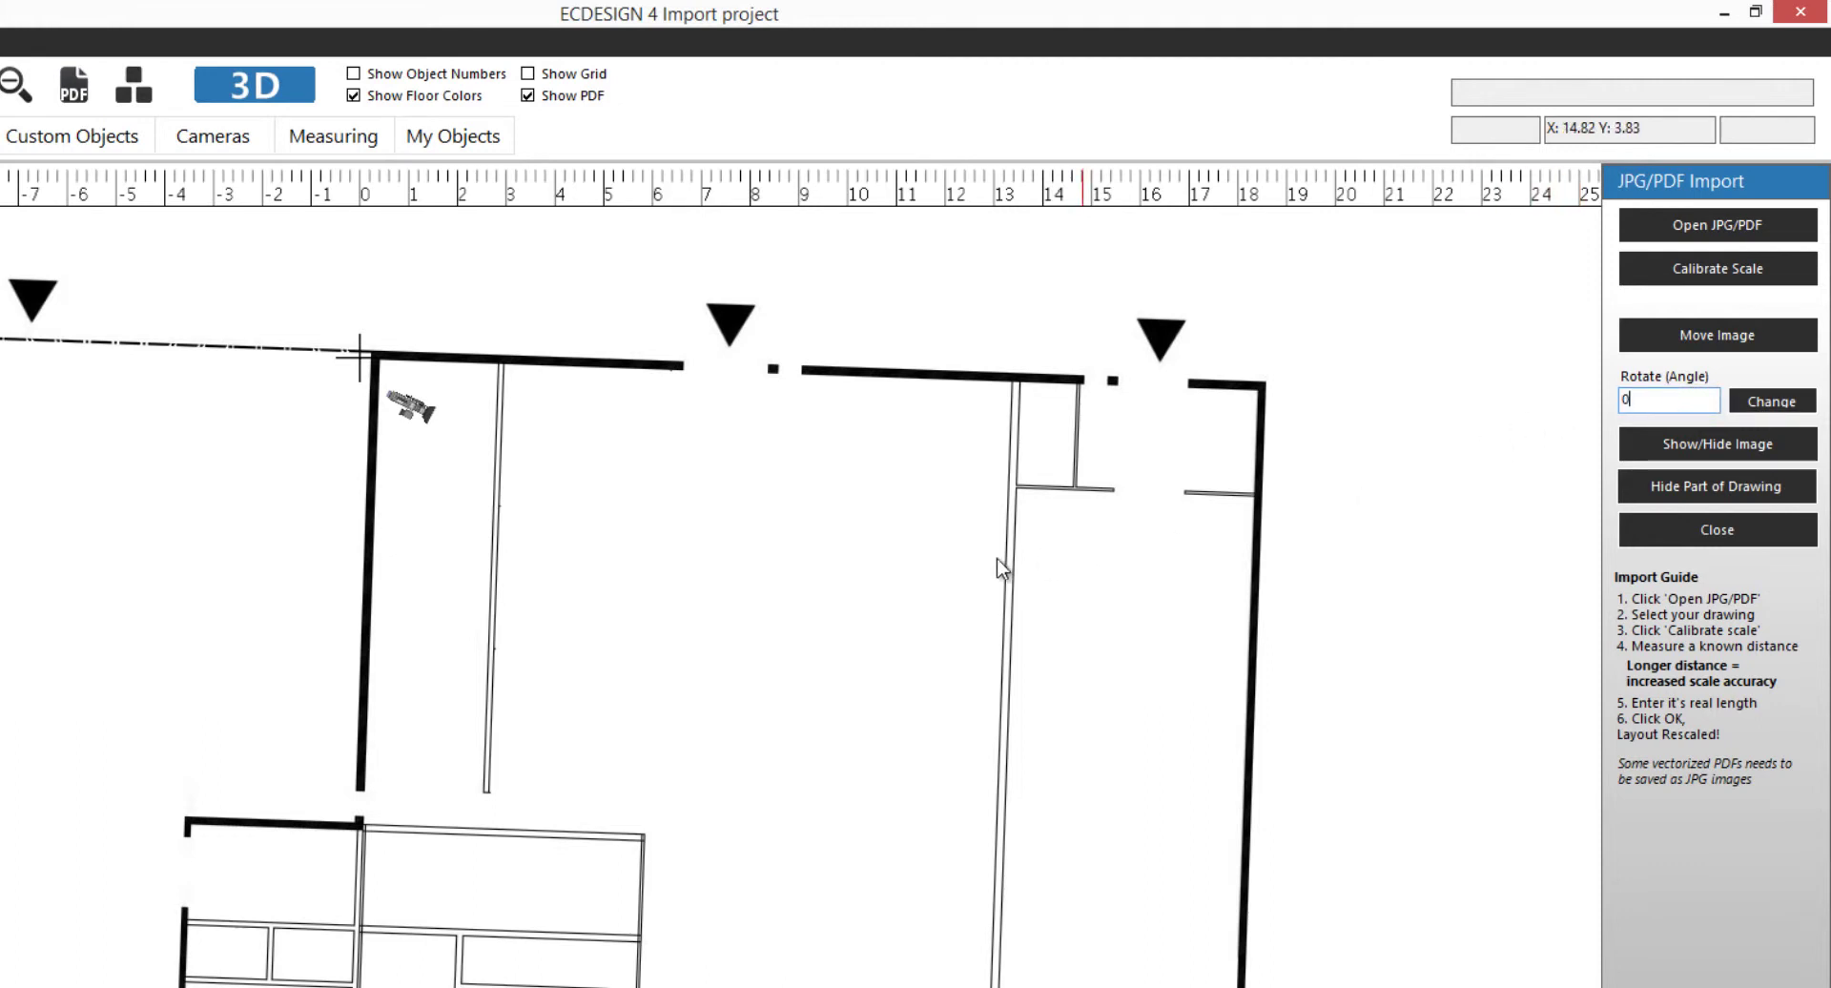
{"action": "left_click", "coordinate": [1770, 401]}
{"action": "scroll", "coordinate": [913, 671], "scroll_direction": "down", "scroll_amount": 1}
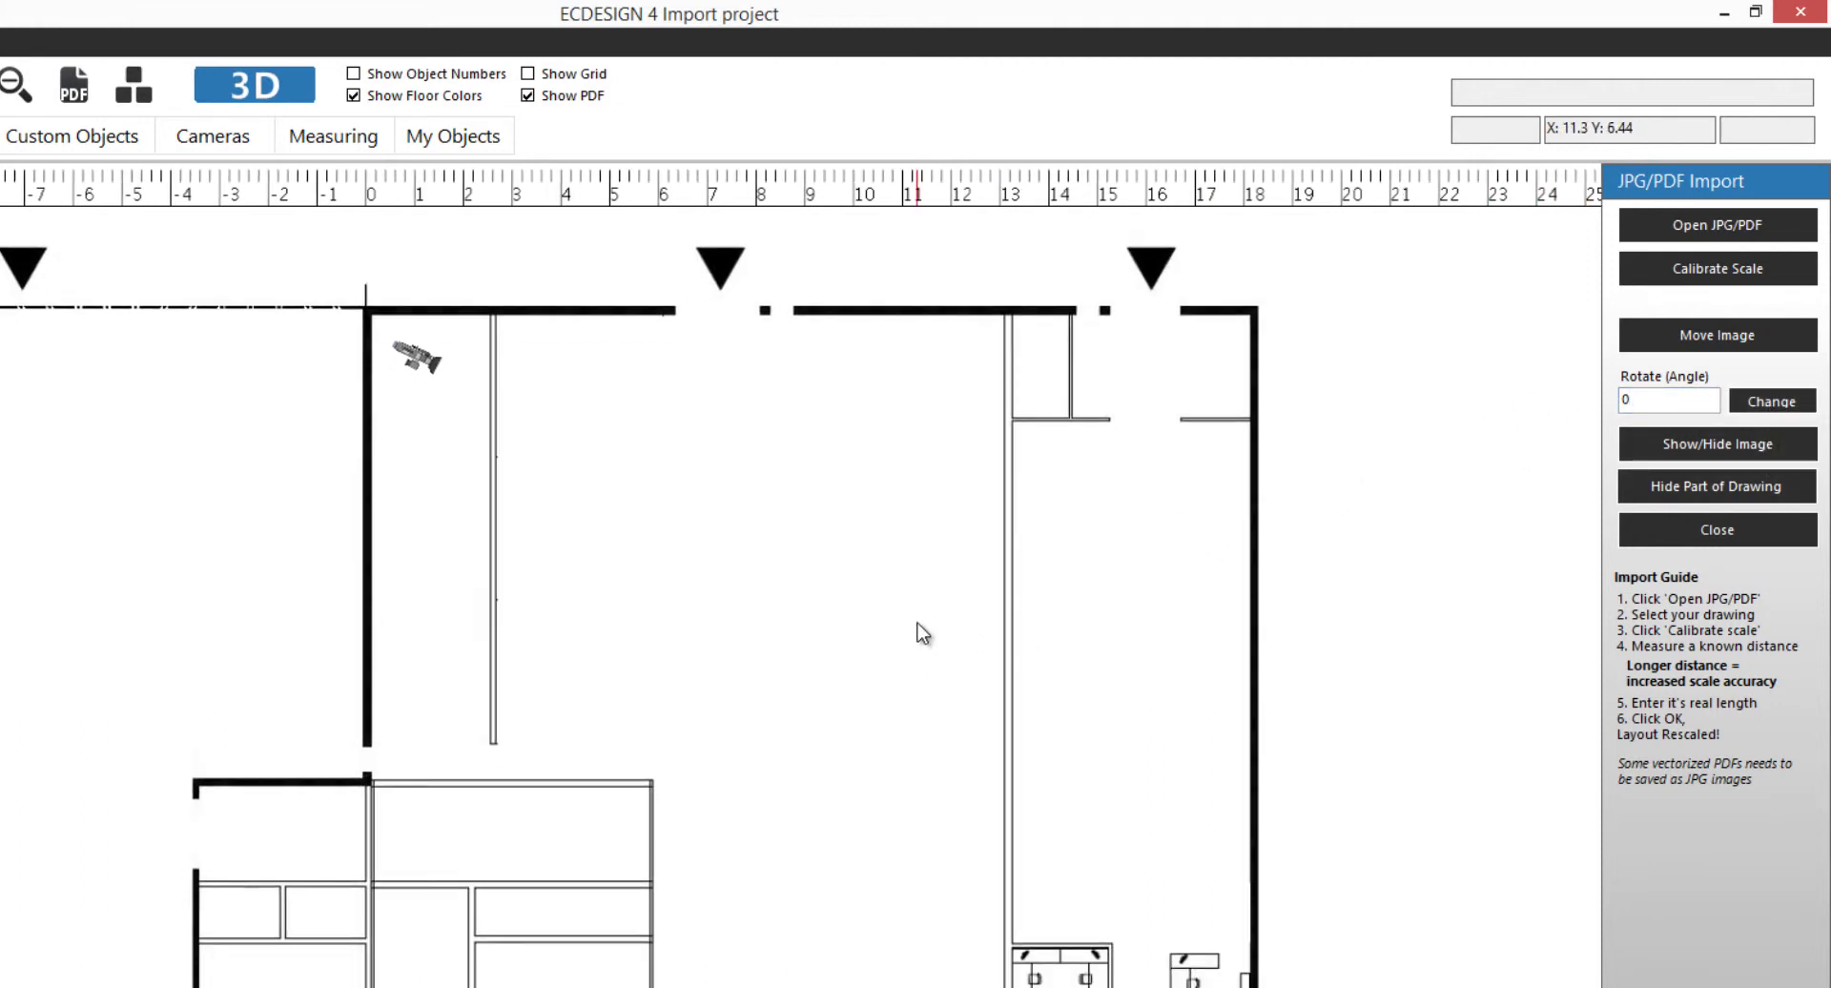
{"action": "scroll", "coordinate": [877, 668], "scroll_direction": "down", "scroll_amount": 1}
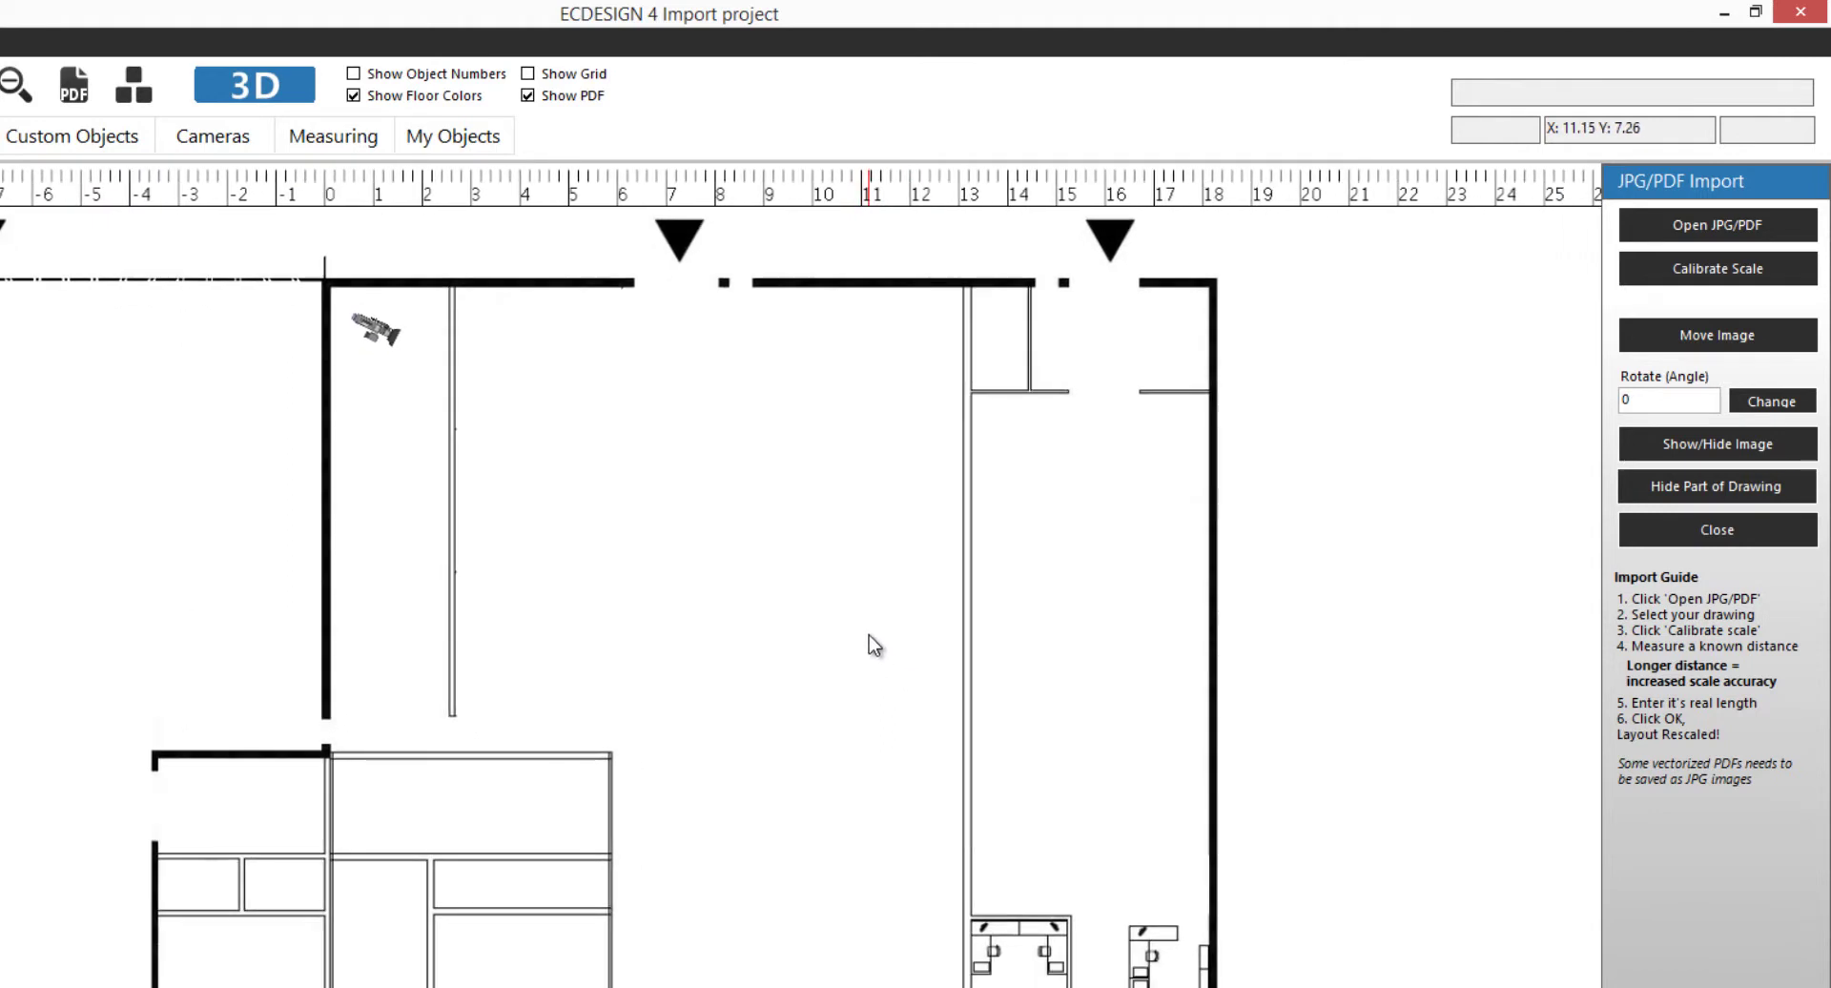
{"action": "left_click_drag", "start_coordinate": [874, 644], "coordinate": [801, 630]}
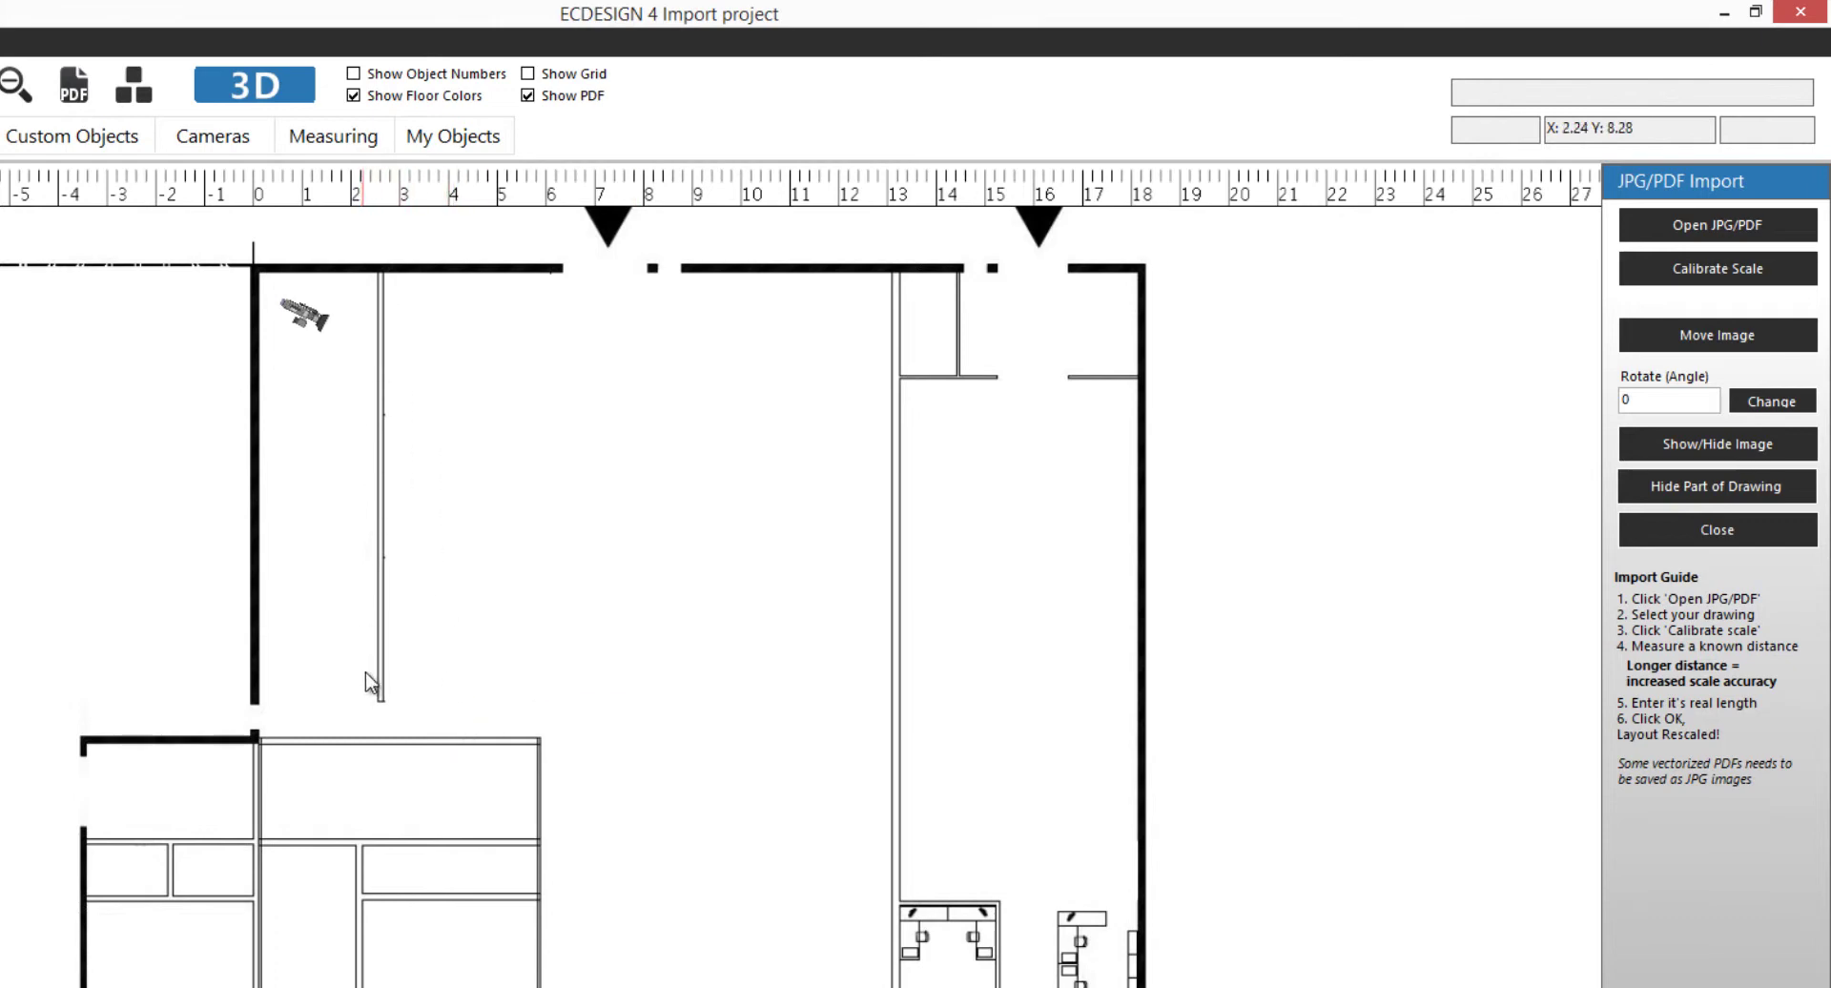
{"action": "scroll", "coordinate": [515, 735], "scroll_direction": "up", "scroll_amount": 3}
{"action": "scroll", "coordinate": [613, 744], "scroll_direction": "up", "scroll_amount": 2}
{"action": "scroll", "coordinate": [615, 792], "scroll_direction": "up", "scroll_amount": 2}
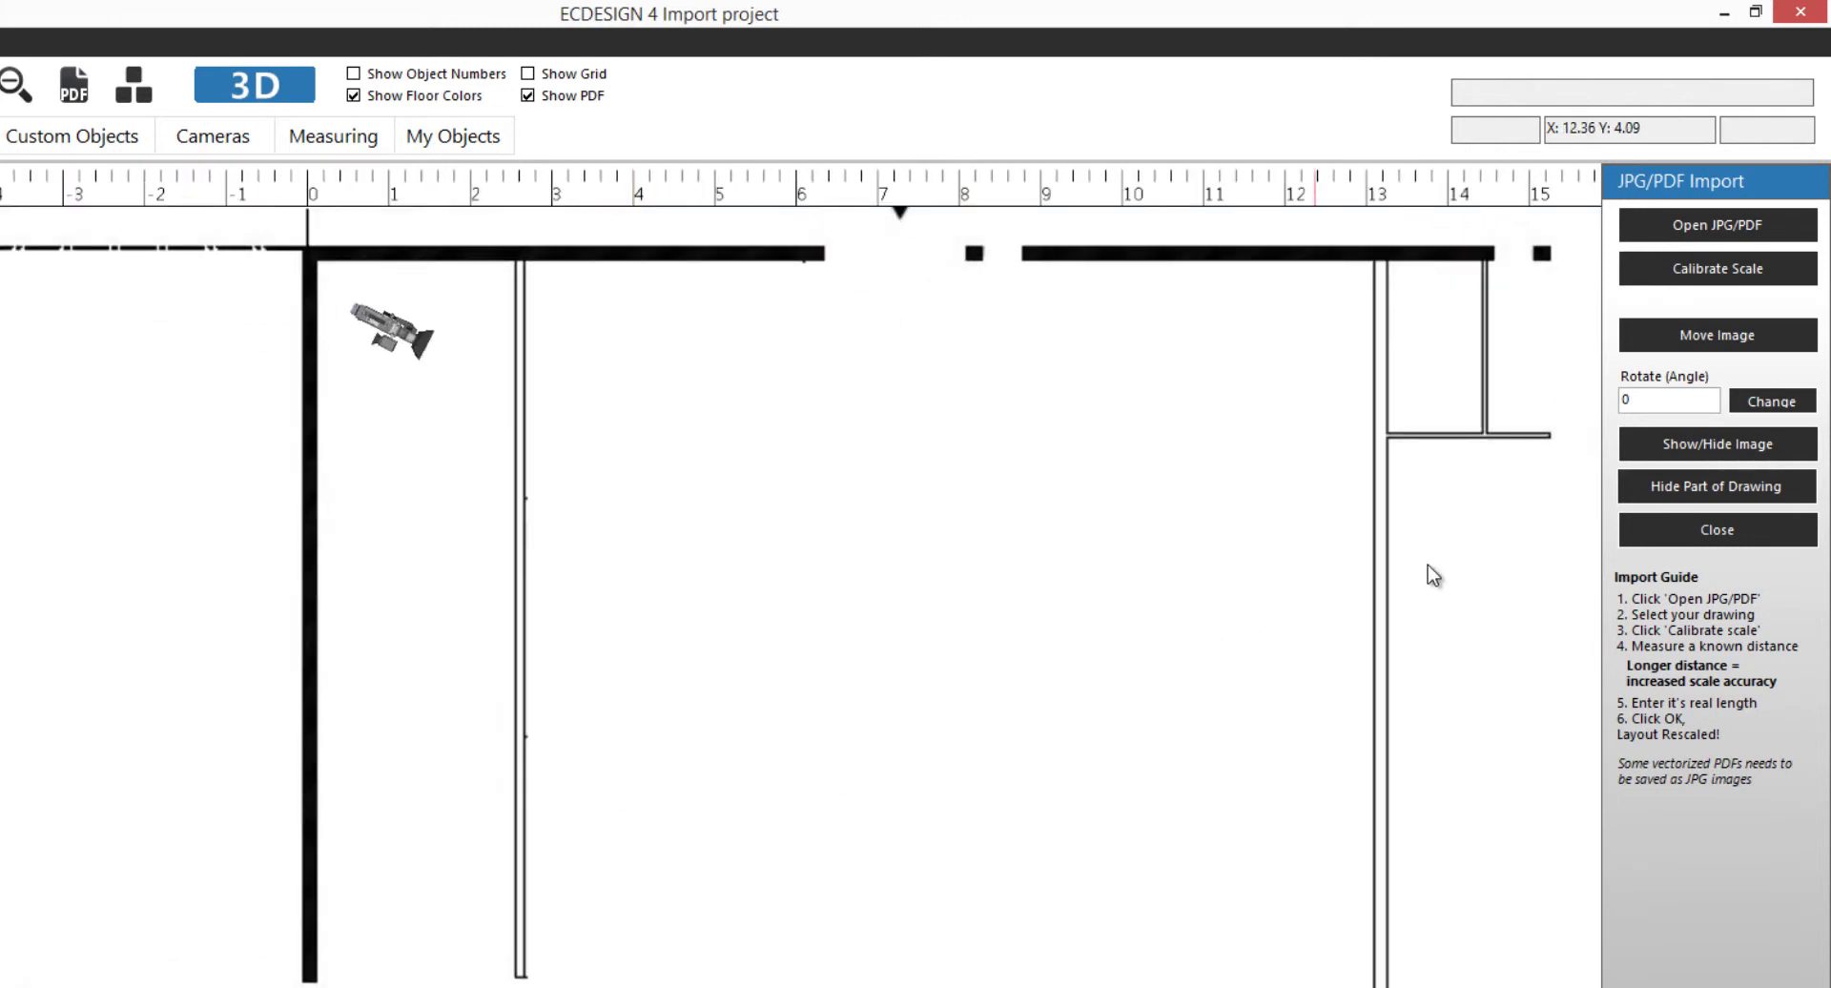
Outline a floor area beside the left wall and close it at its start point
{"action": "left_click", "coordinate": [1735, 488]}
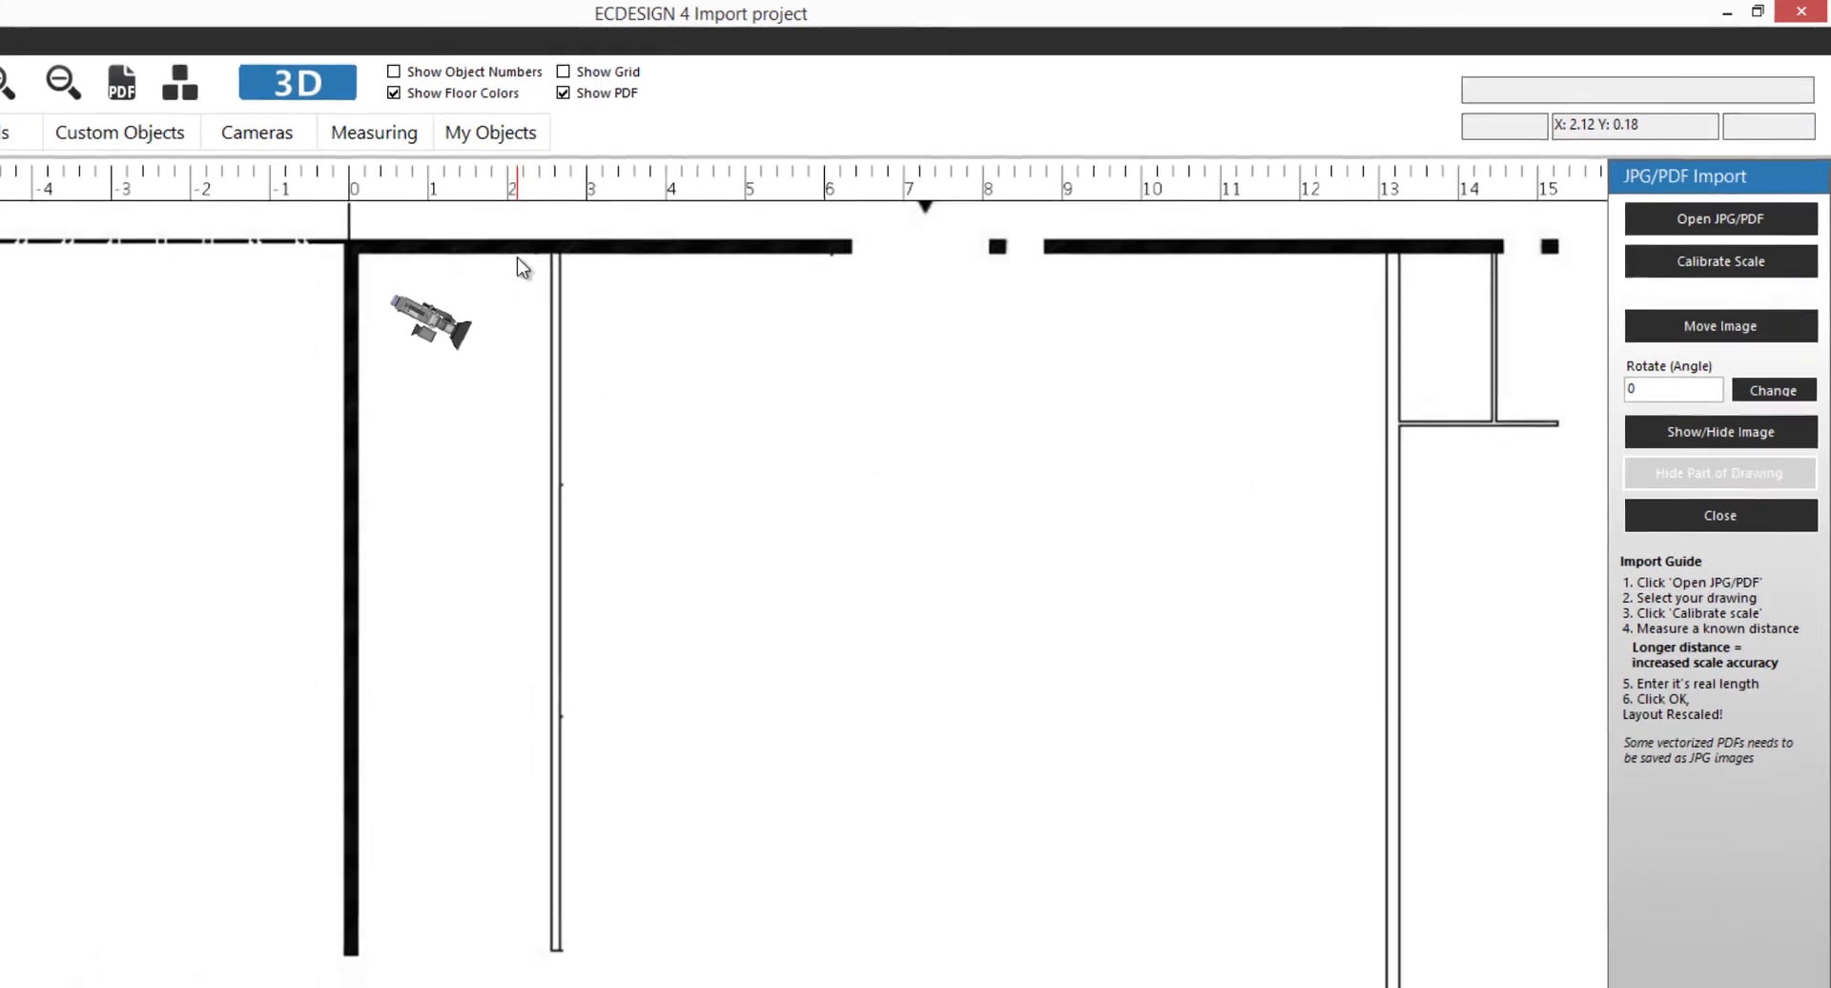
{"action": "left_click_drag", "start_coordinate": [518, 253], "coordinate": [577, 252]}
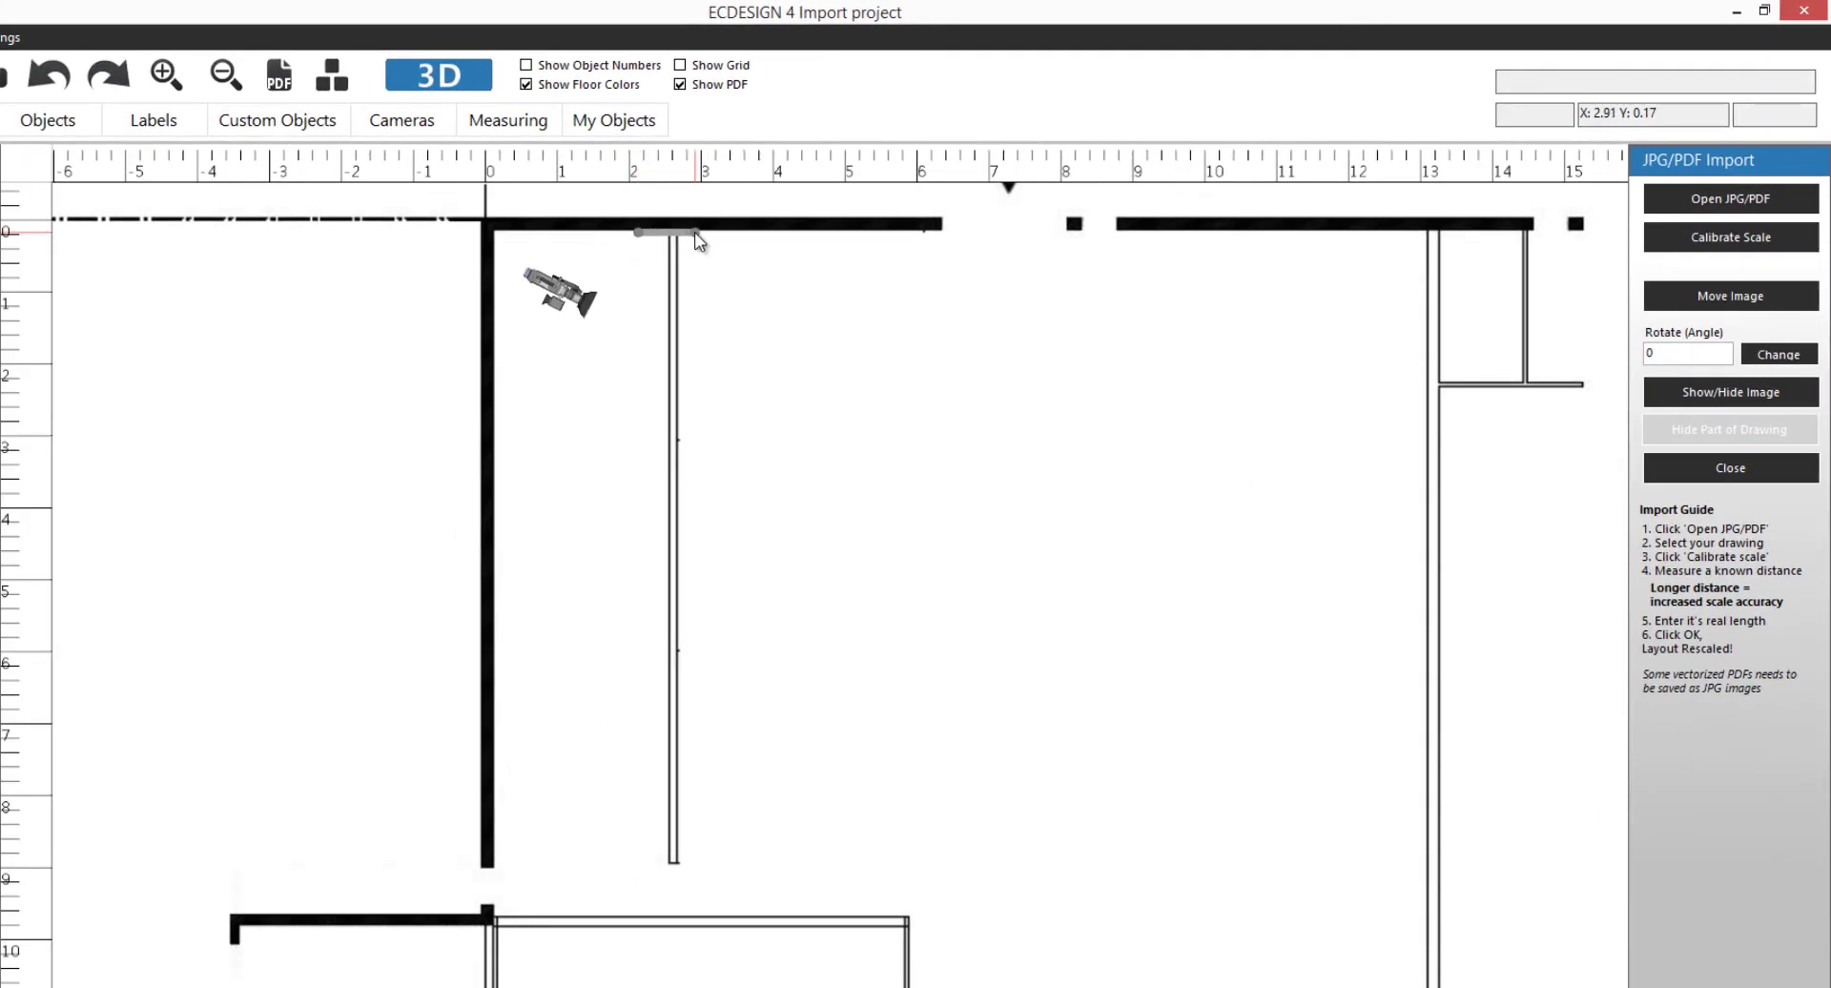
{"action": "left_click", "coordinate": [697, 235]}
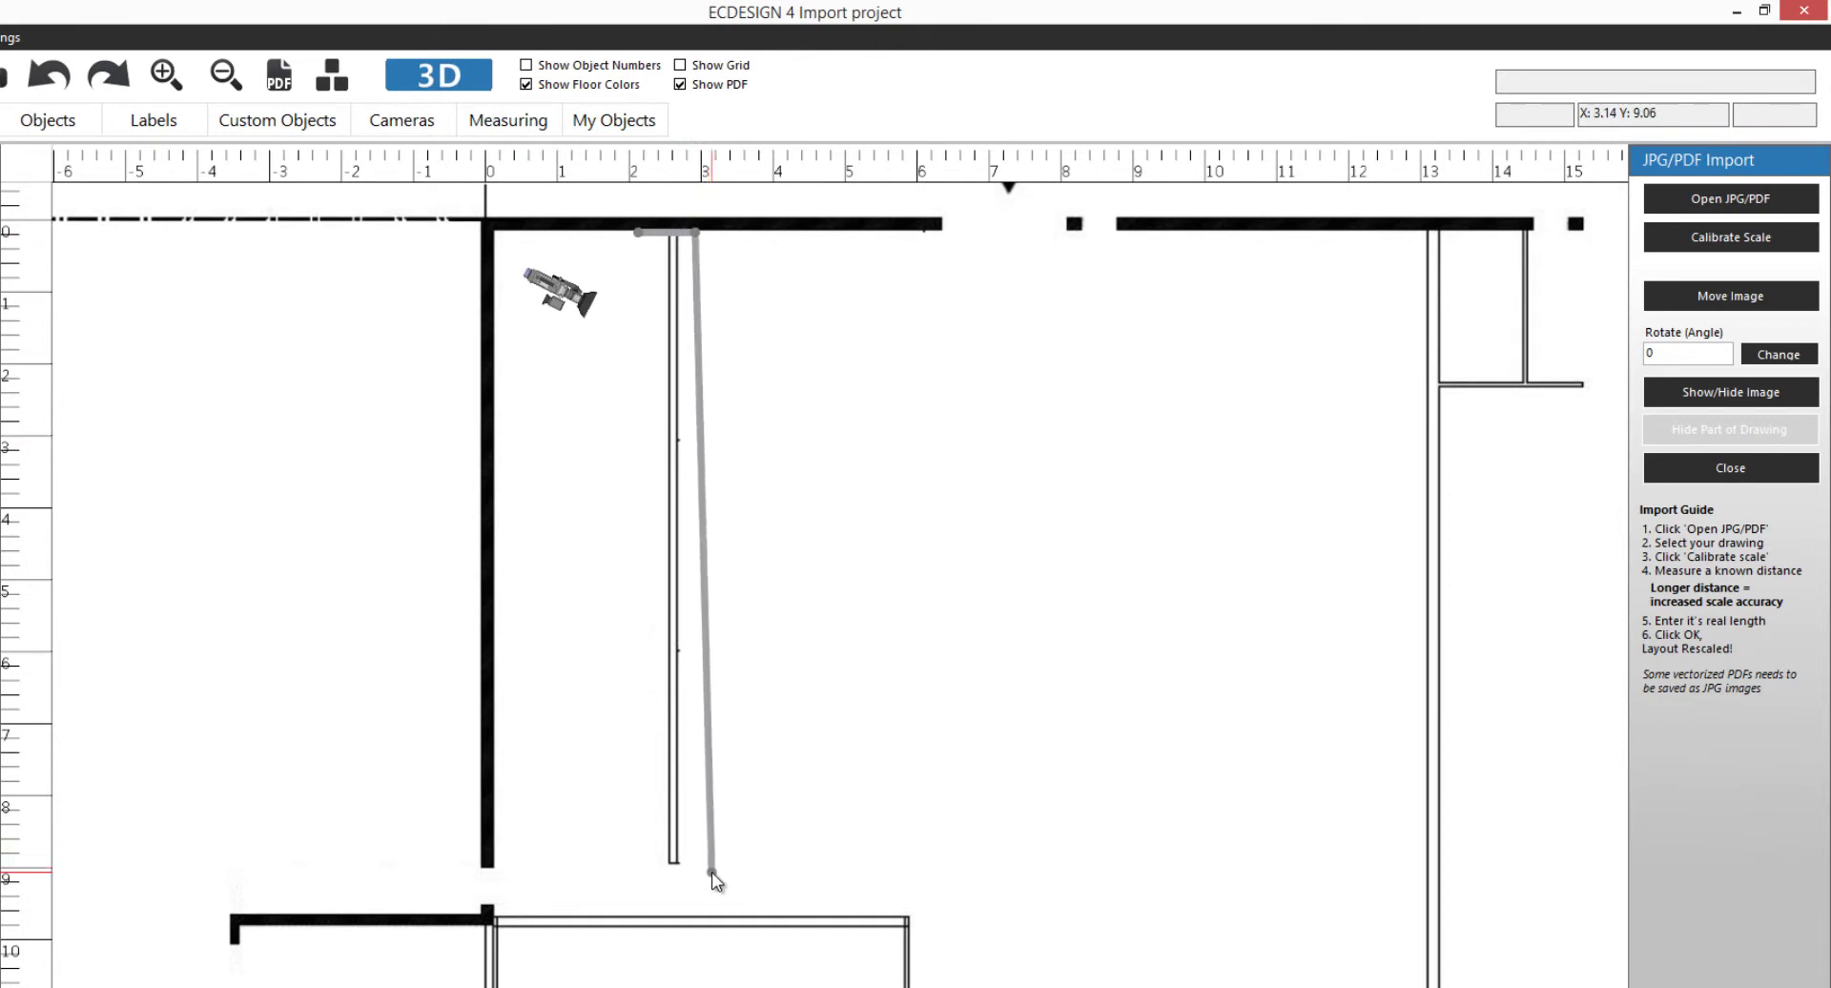
{"action": "left_click", "coordinate": [621, 878]}
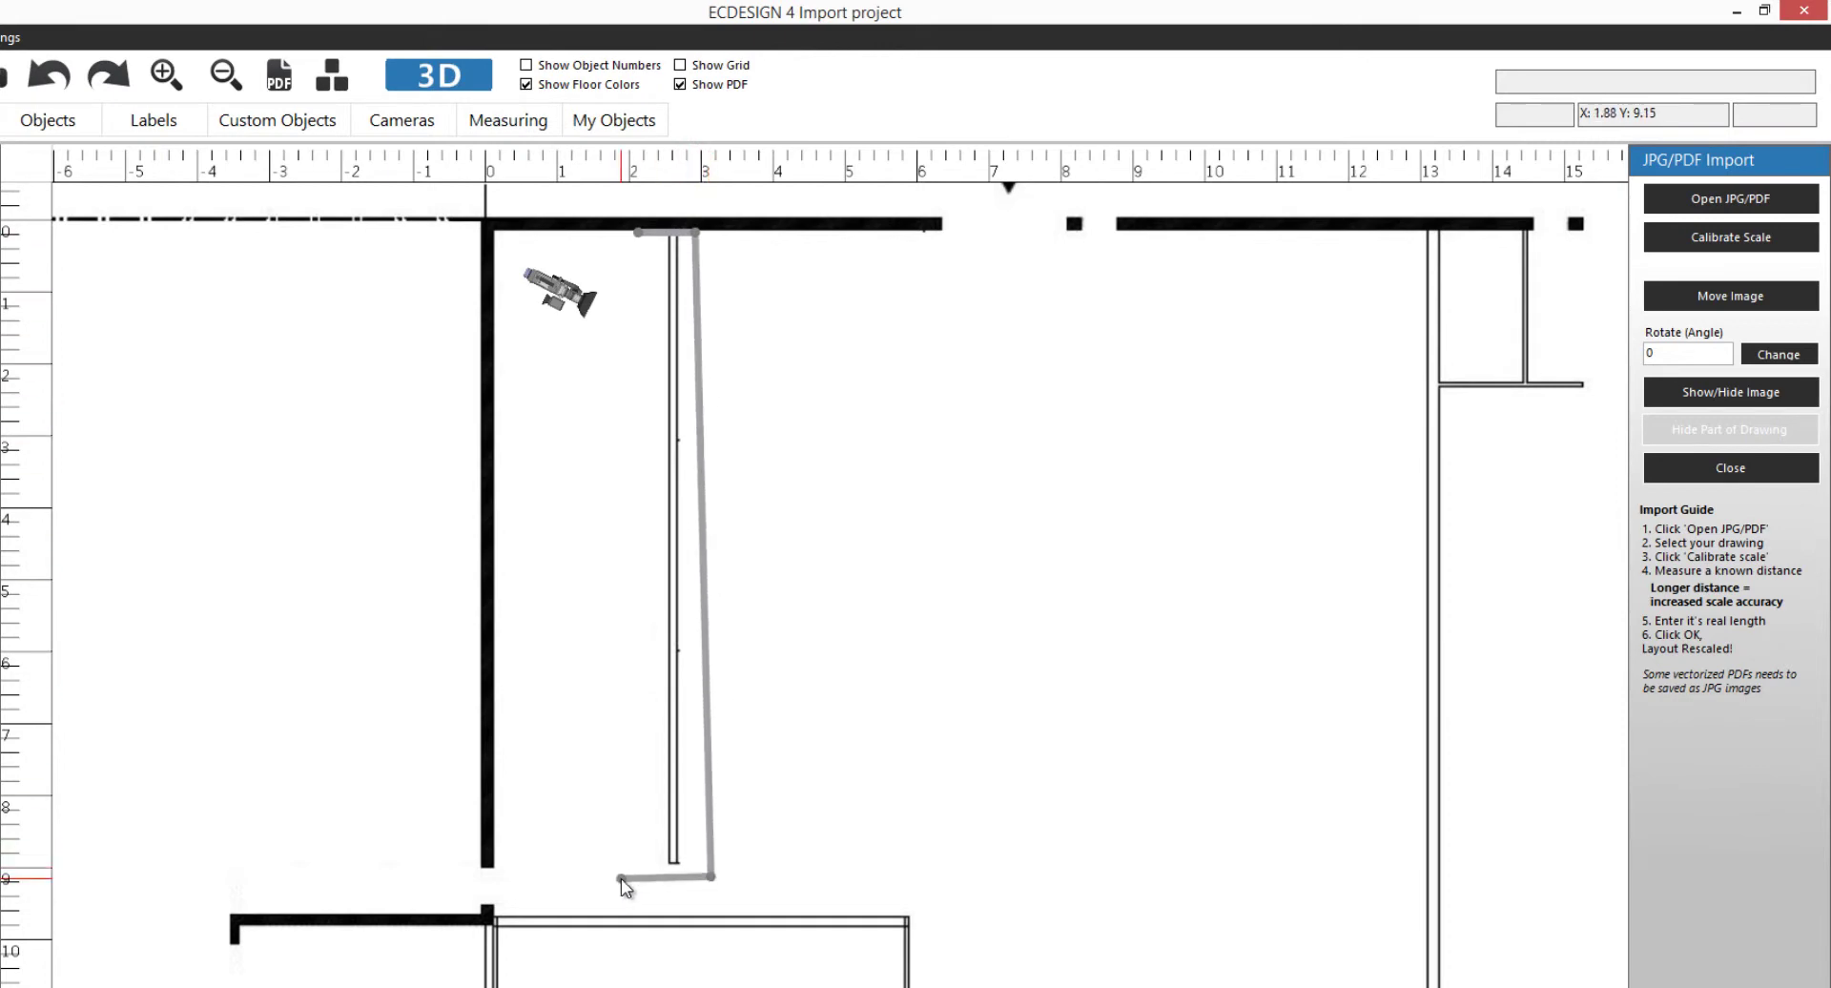
{"action": "left_click", "coordinate": [637, 232]}
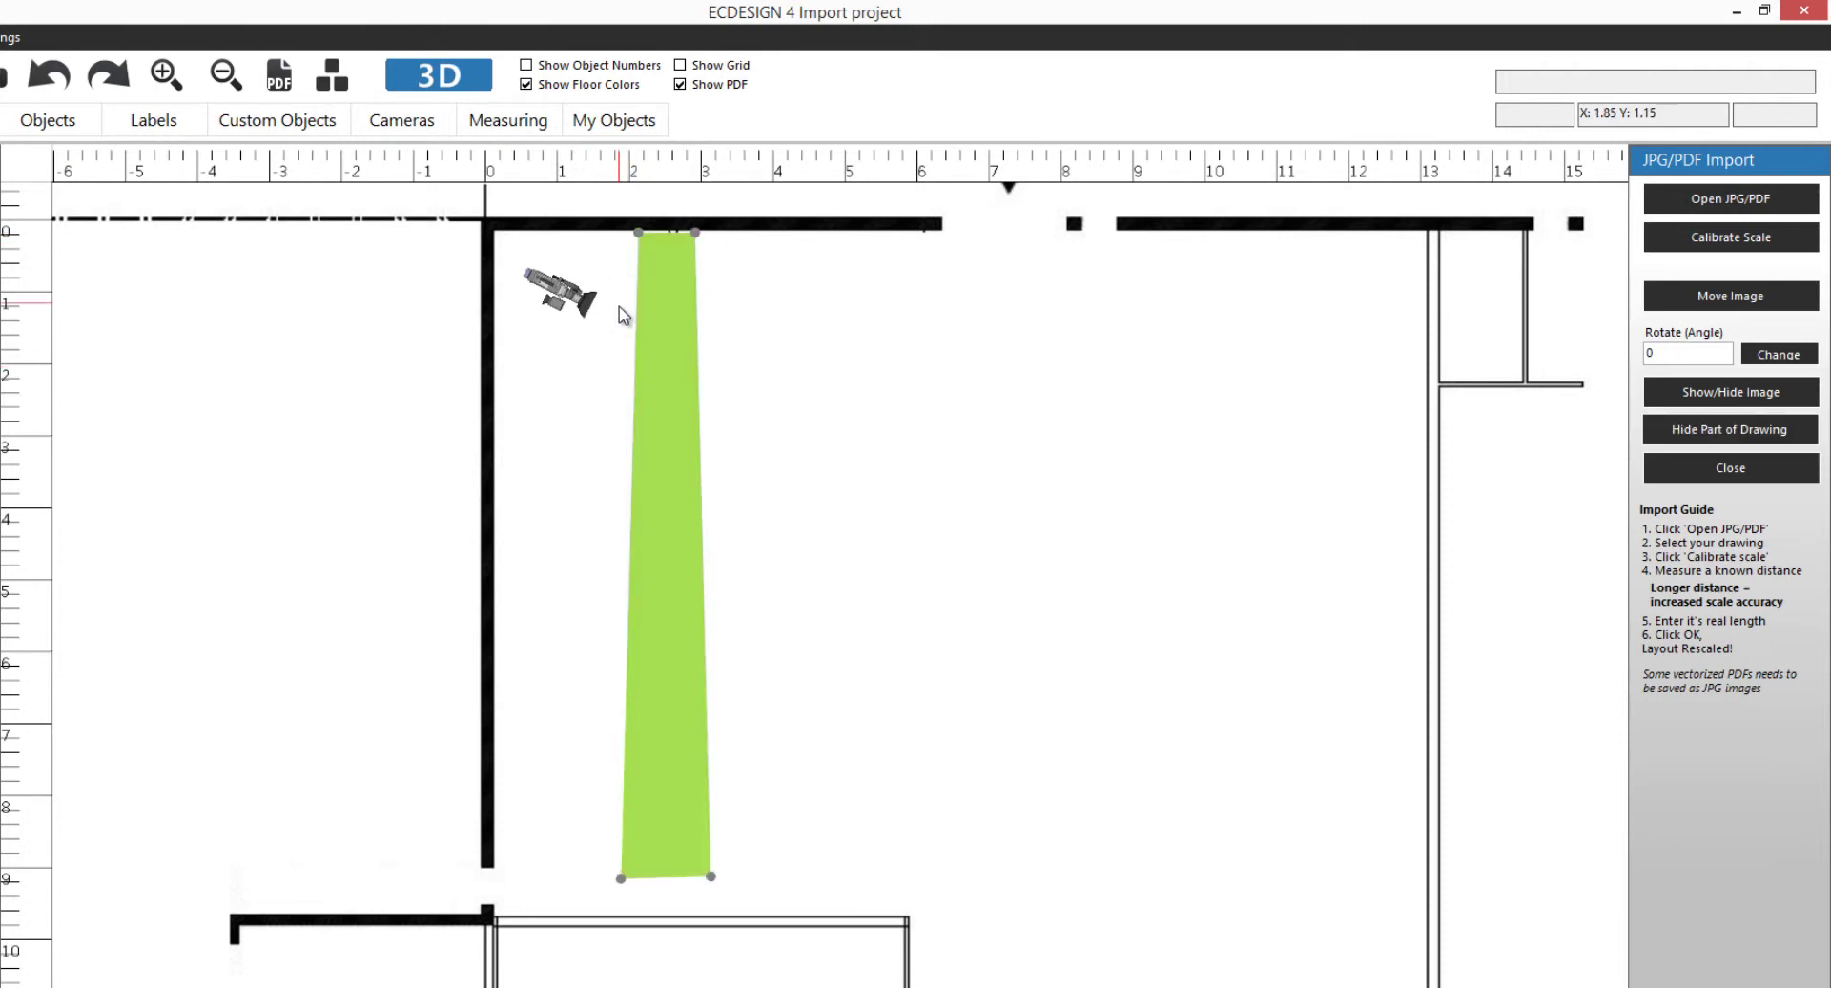
Delete the green floor area, restore it with Ctrl+Z, then delete it again
{"action": "scroll", "coordinate": [643, 237], "scroll_direction": "up", "scroll_amount": 3}
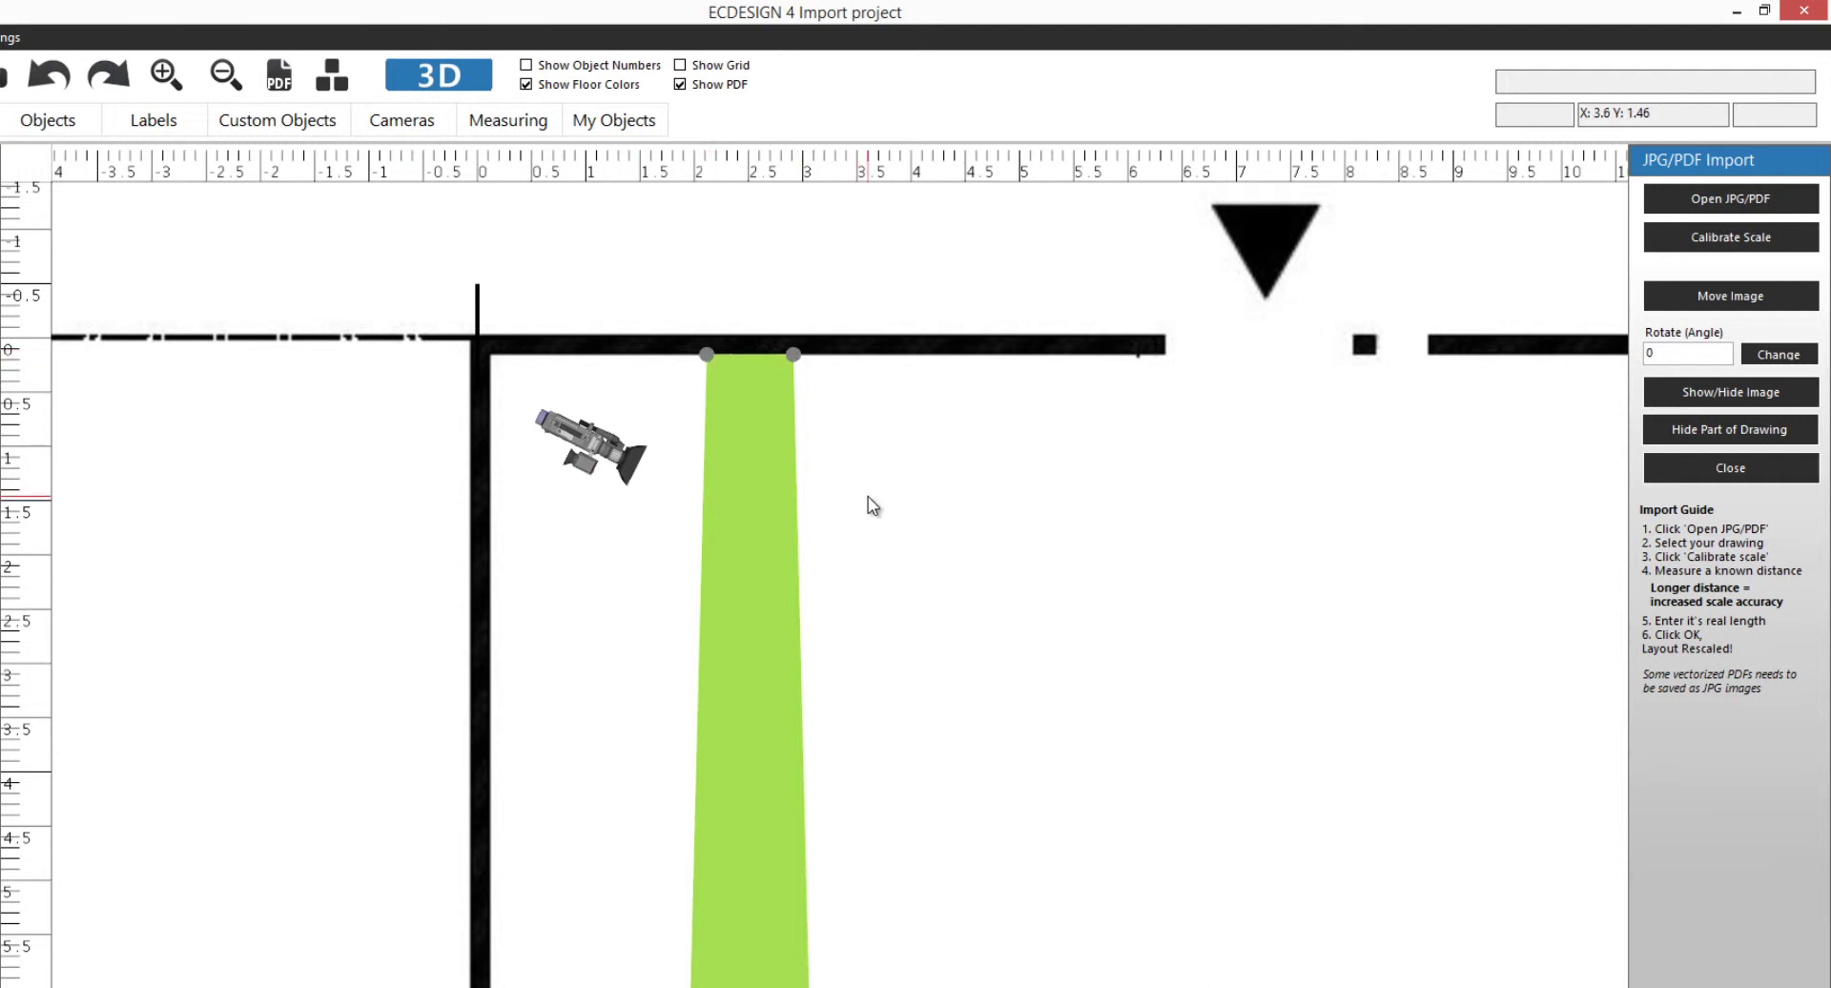
{"action": "key", "text": "Delete"}
{"action": "scroll", "coordinate": [867, 500], "scroll_direction": "down", "scroll_amount": 3}
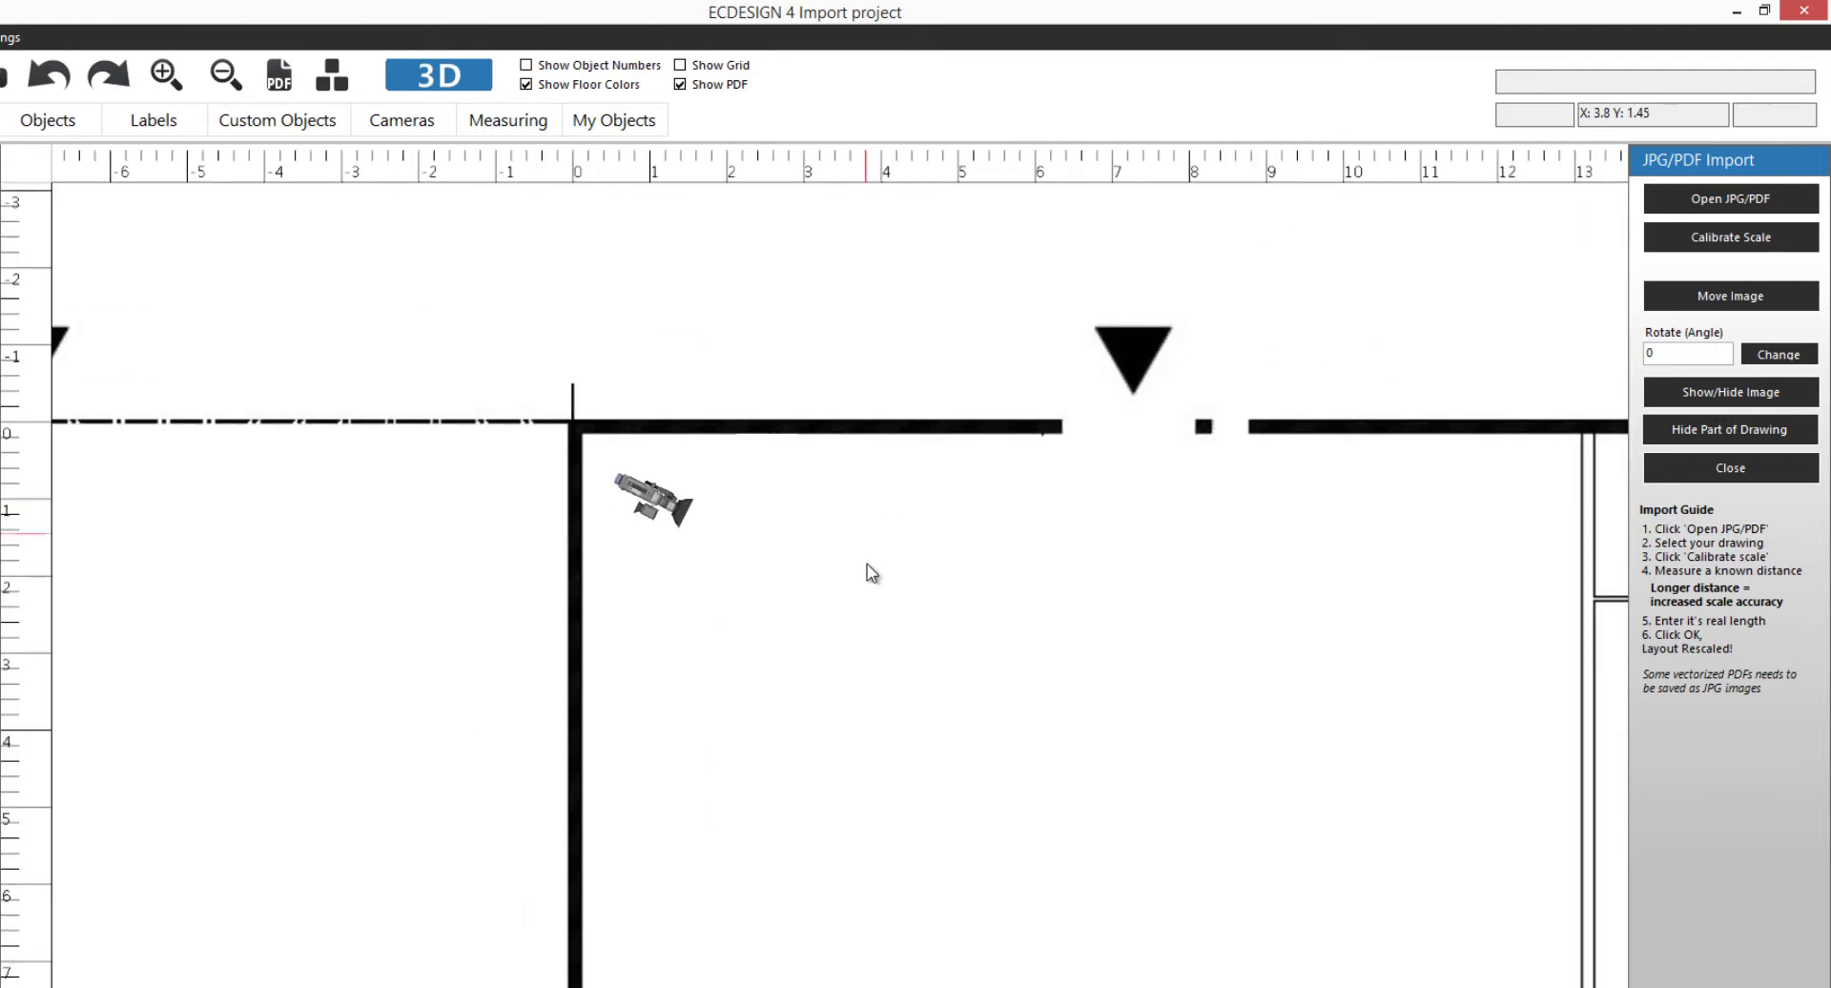
{"action": "scroll", "coordinate": [817, 598], "scroll_direction": "down", "scroll_amount": 1}
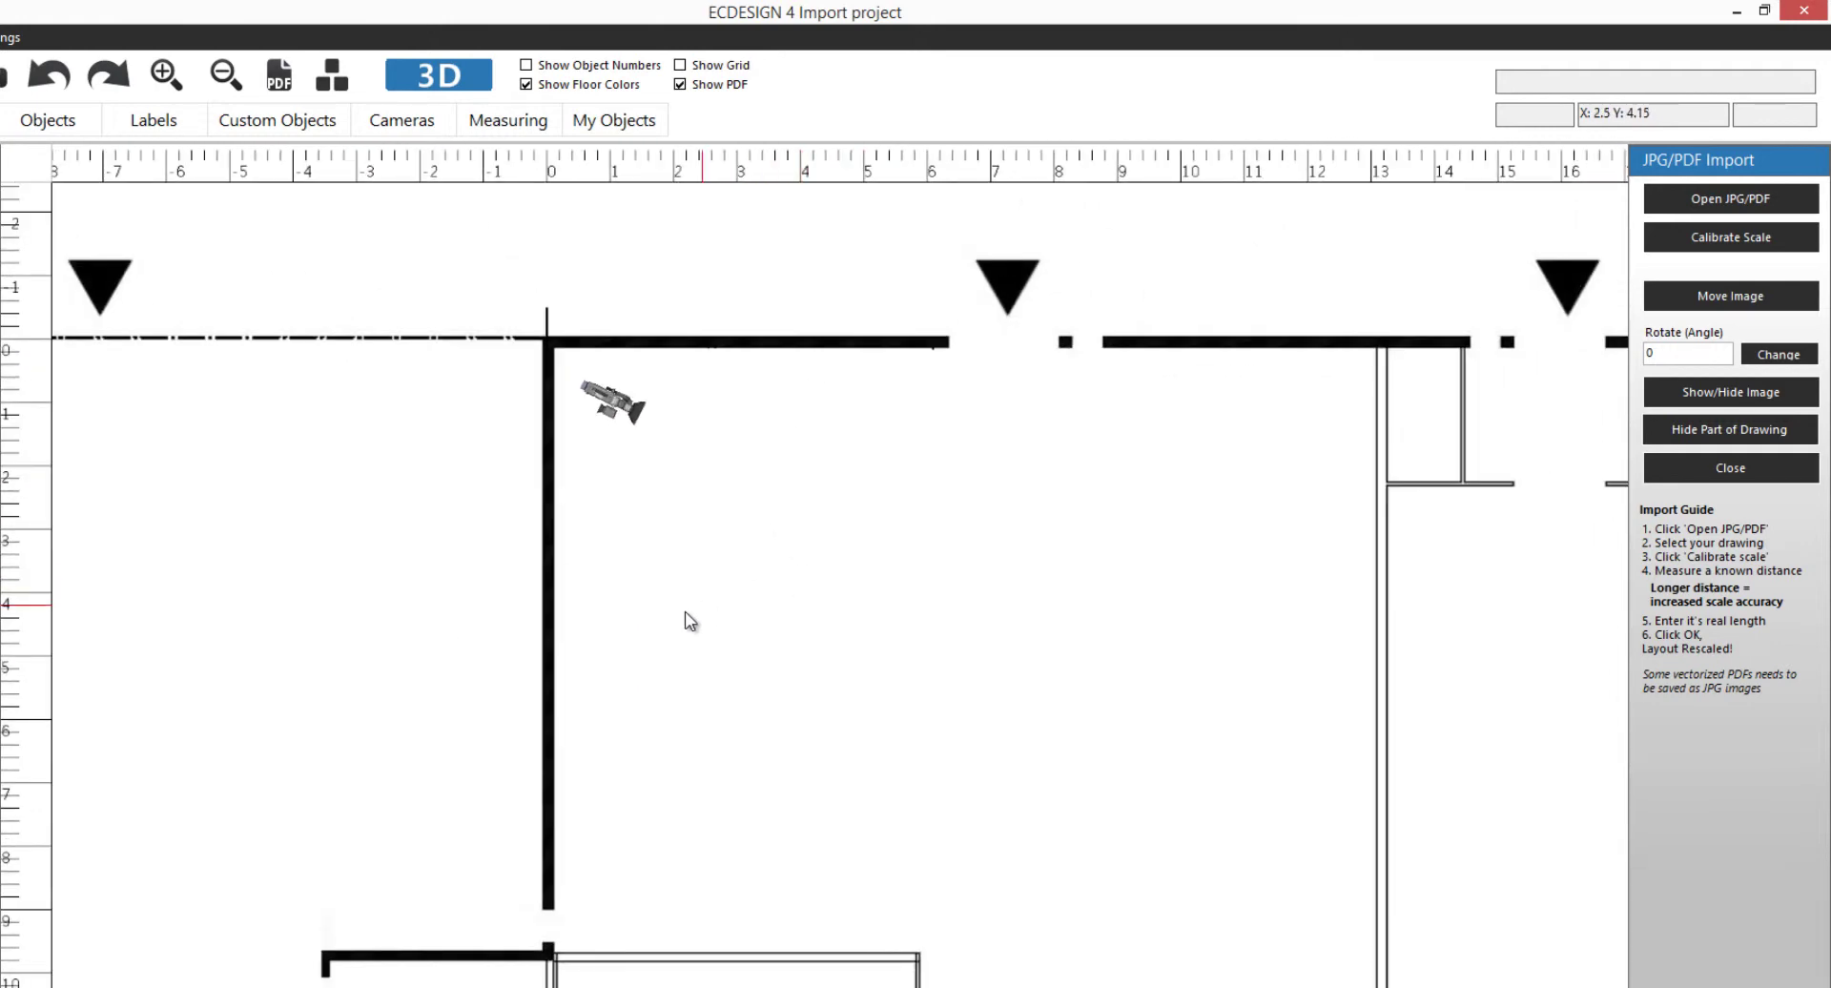
{"action": "key", "text": "ctrl+z"}
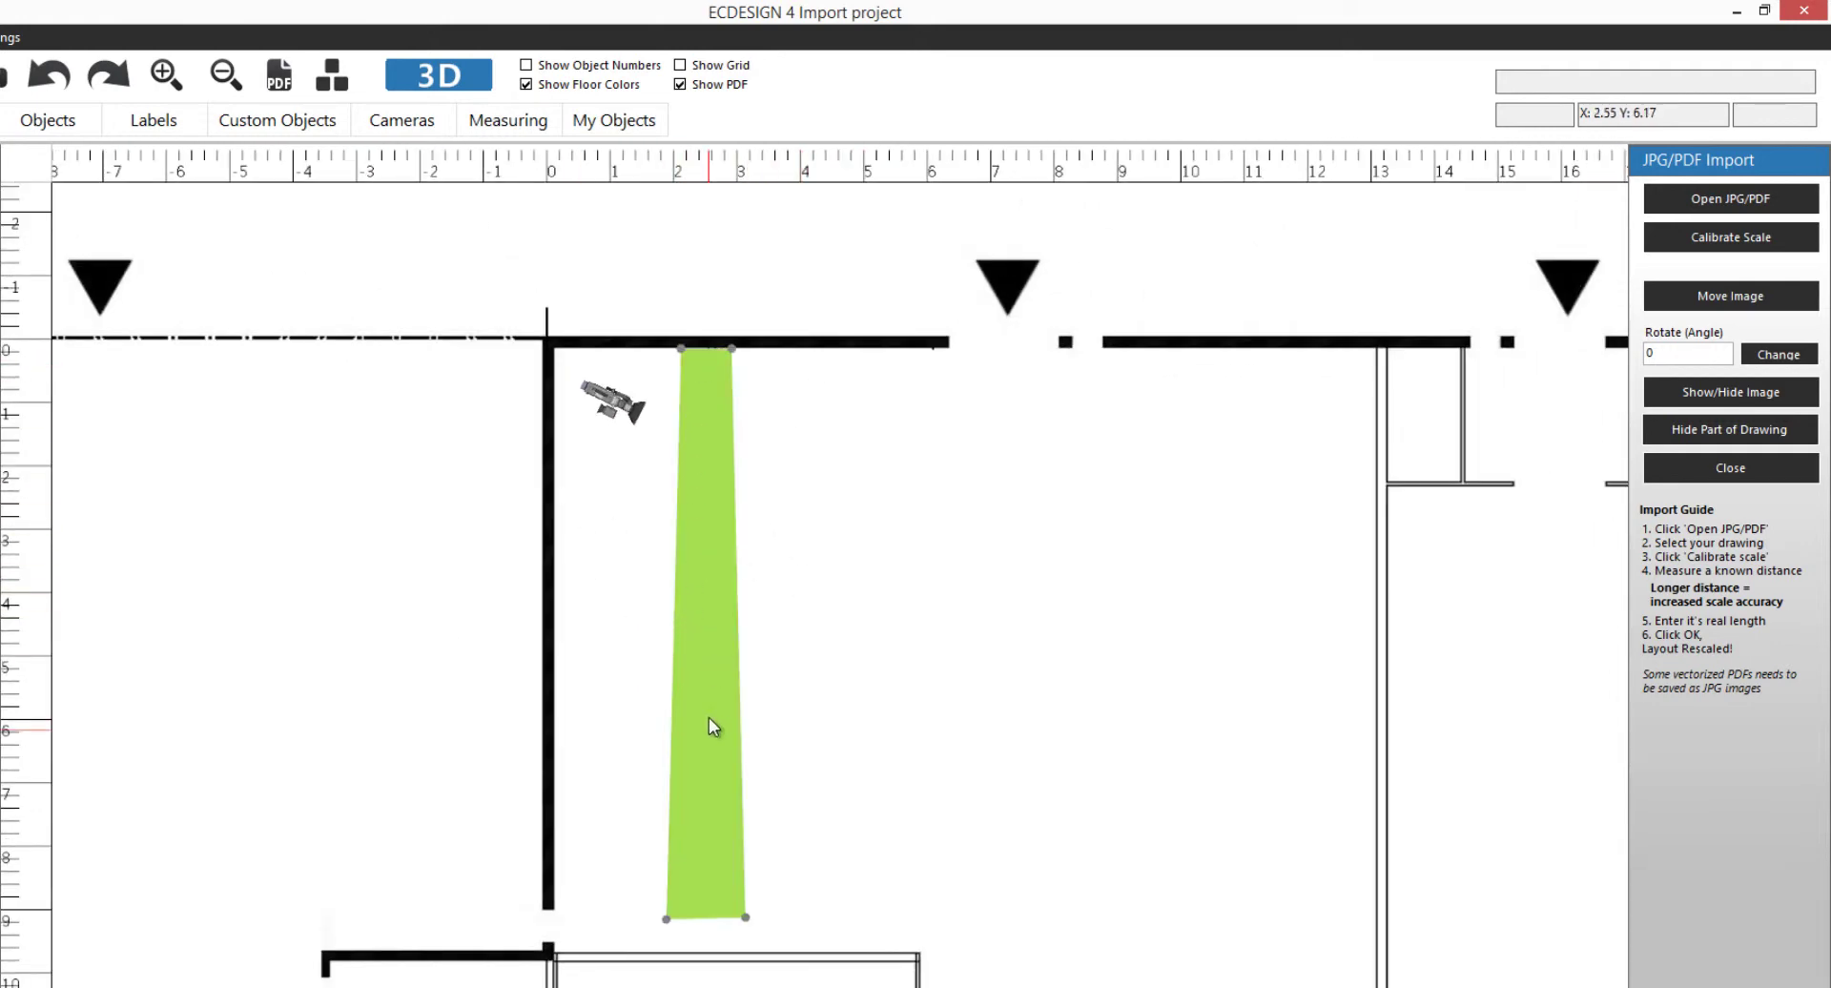
{"action": "key", "text": "Delete"}
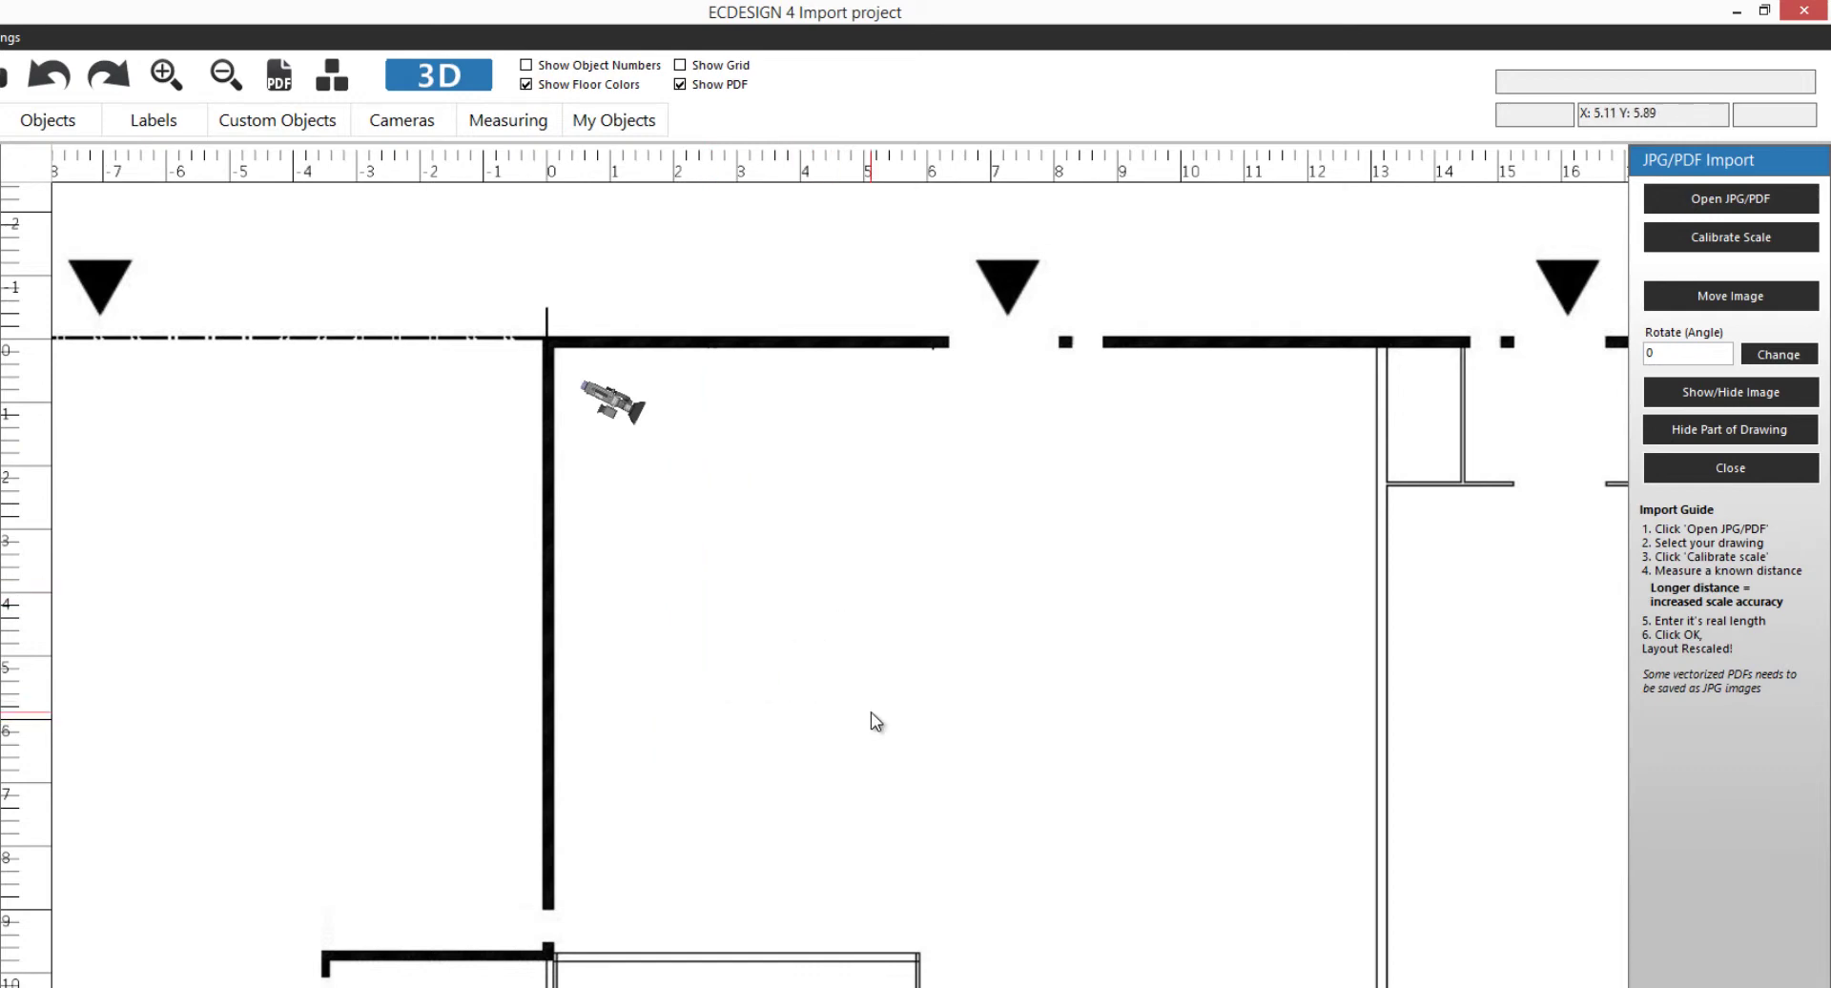
{"action": "scroll", "coordinate": [735, 638], "scroll_direction": "down", "scroll_amount": 1}
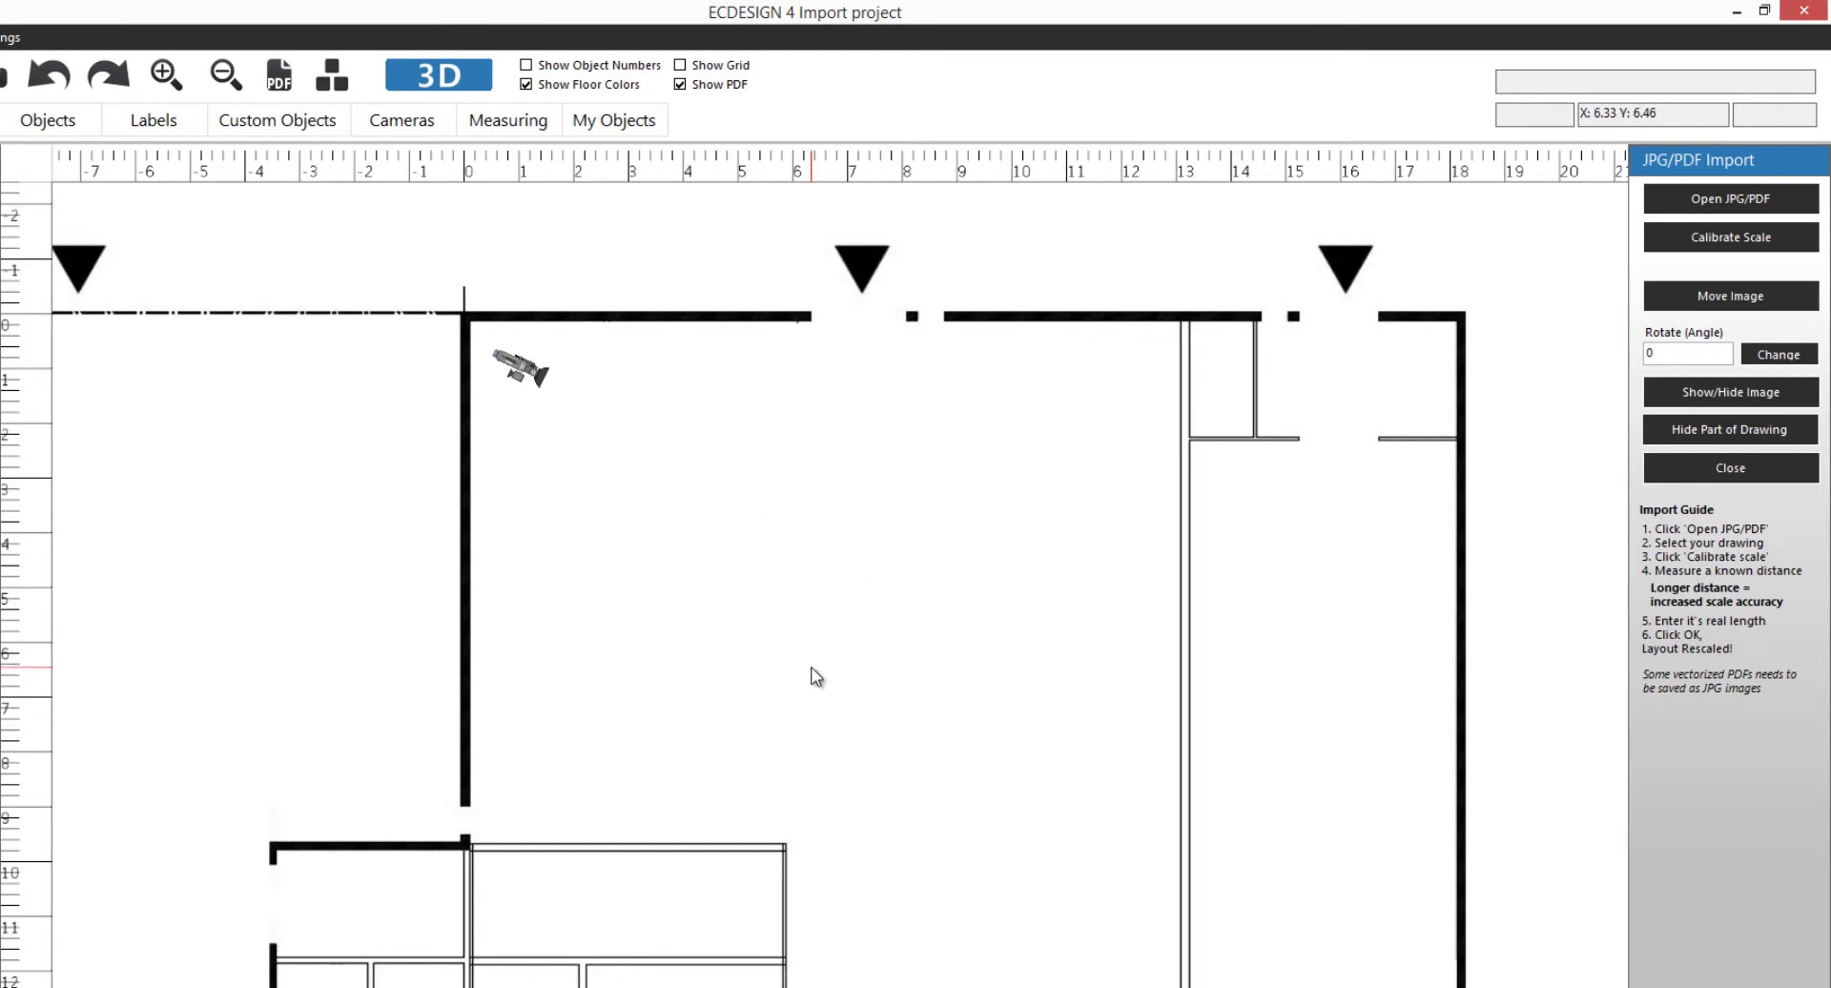
Line the top wall with four STAR TRAC E-TRxe treadmills, duplicating to the right
{"action": "left_click_drag", "start_coordinate": [816, 675], "coordinate": [752, 597]}
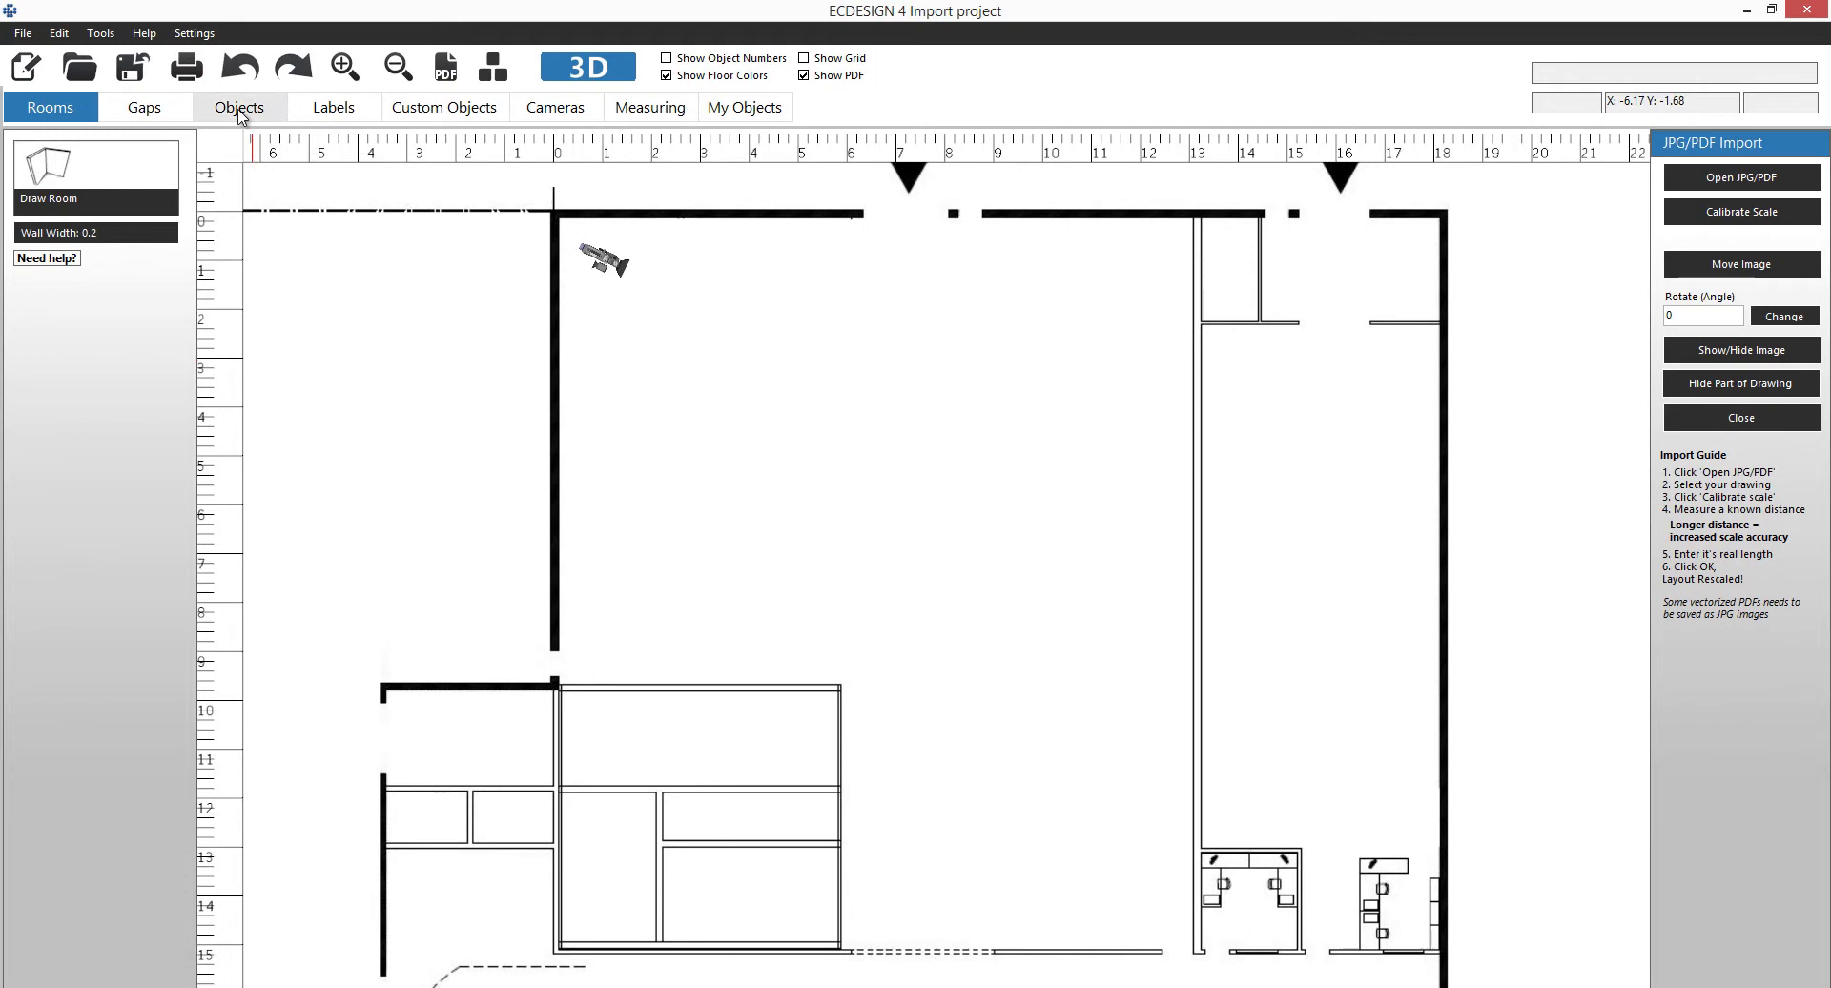
{"action": "left_click", "coordinate": [238, 109]}
{"action": "scroll", "coordinate": [262, 637], "scroll_direction": "down", "scroll_amount": 20}
{"action": "scroll", "coordinate": [262, 637], "scroll_direction": "down", "scroll_amount": 5}
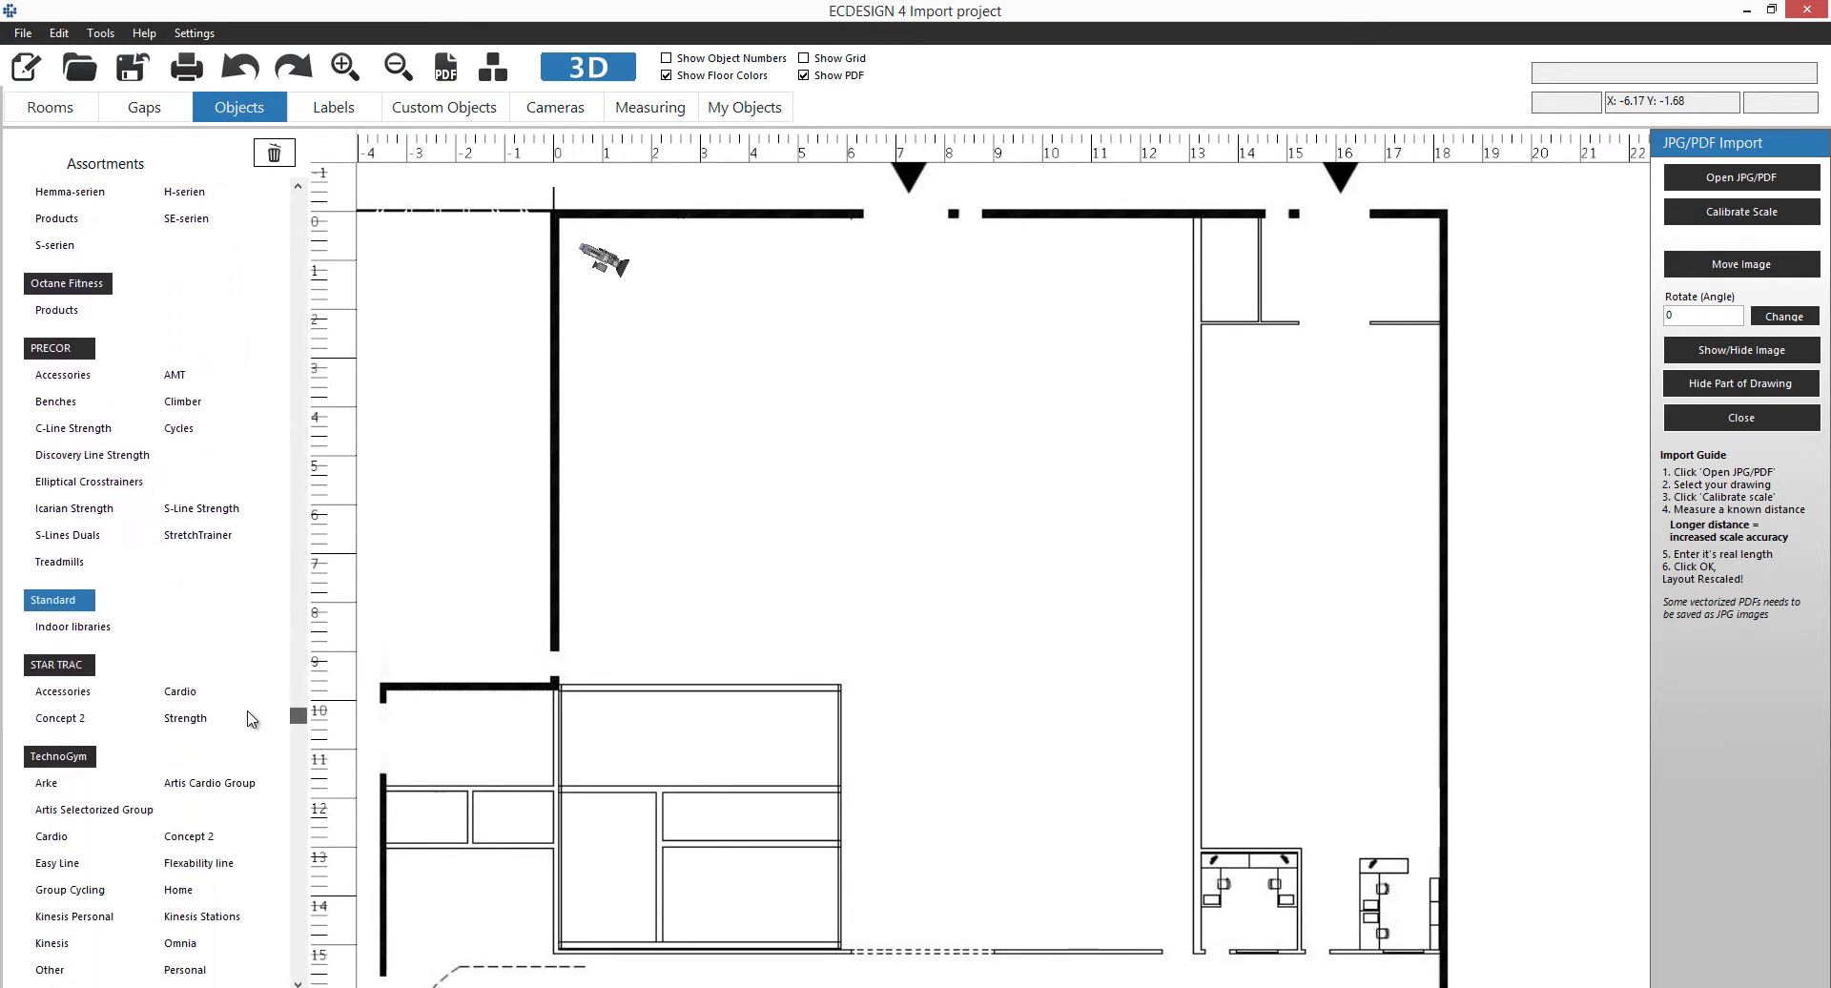
{"action": "left_click", "coordinate": [179, 698]}
{"action": "left_click", "coordinate": [70, 205]}
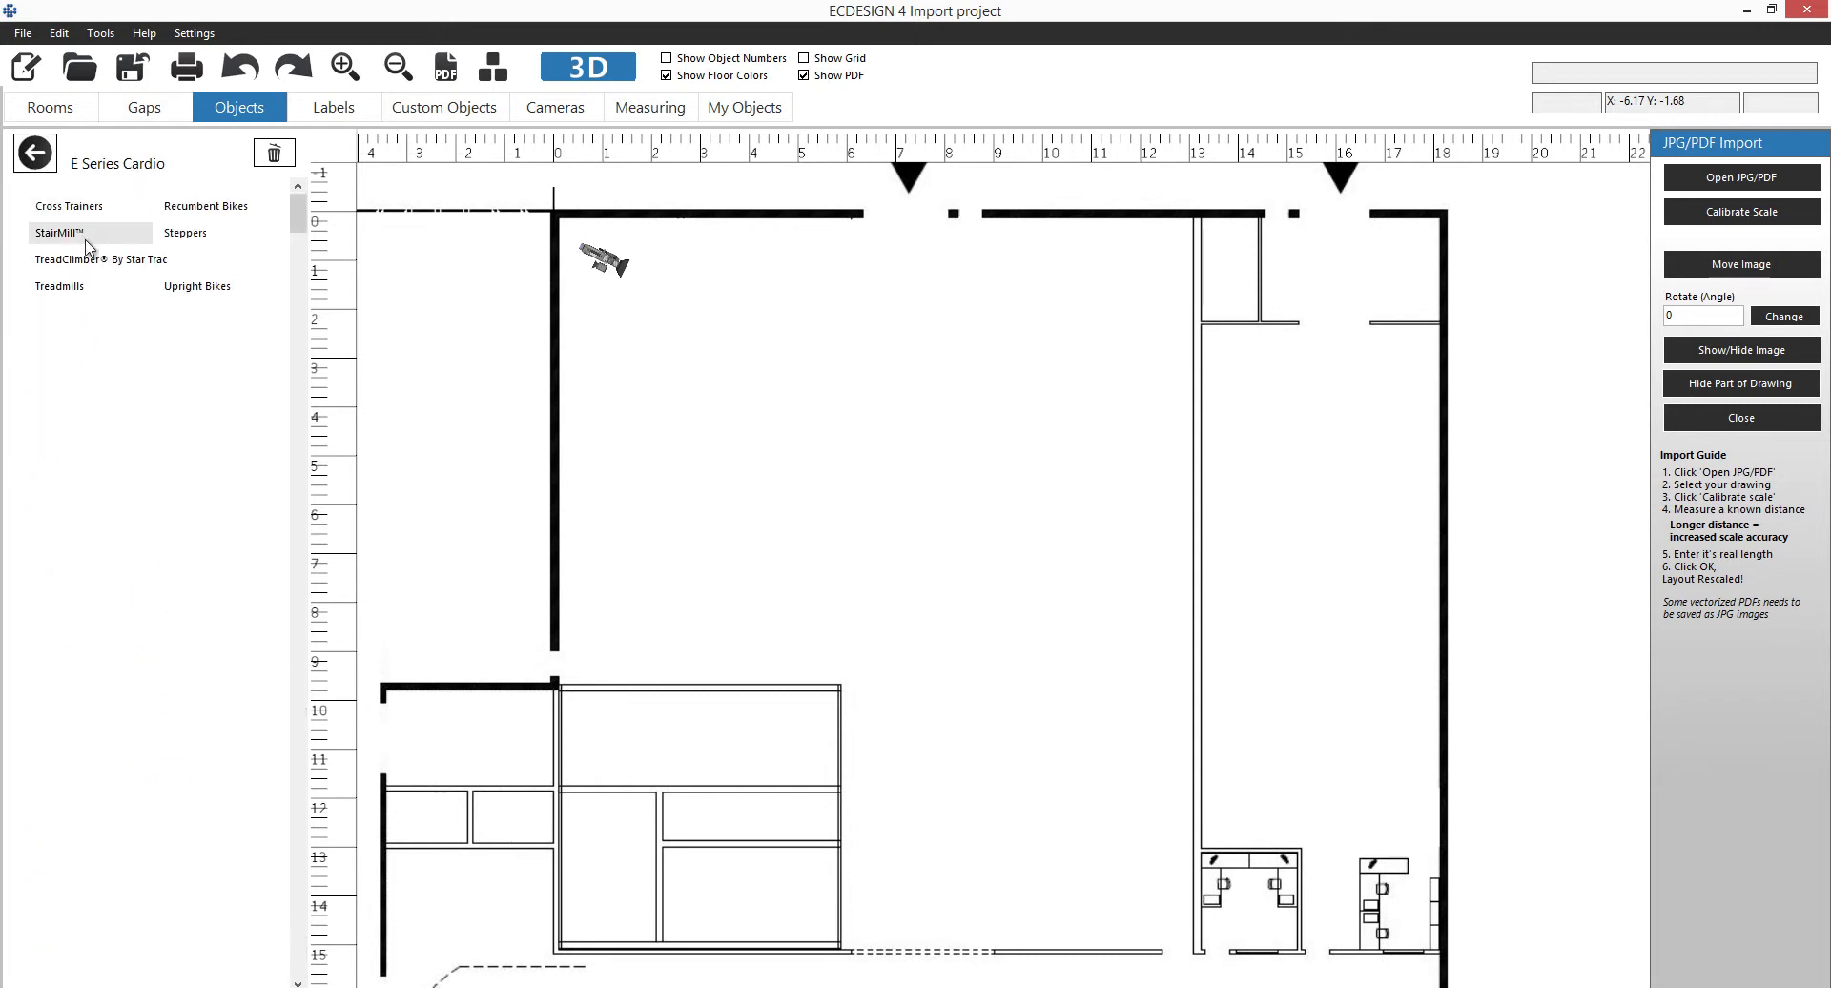
{"action": "left_click", "coordinate": [79, 300]}
{"action": "left_click_drag", "start_coordinate": [119, 255], "coordinate": [1011, 277]}
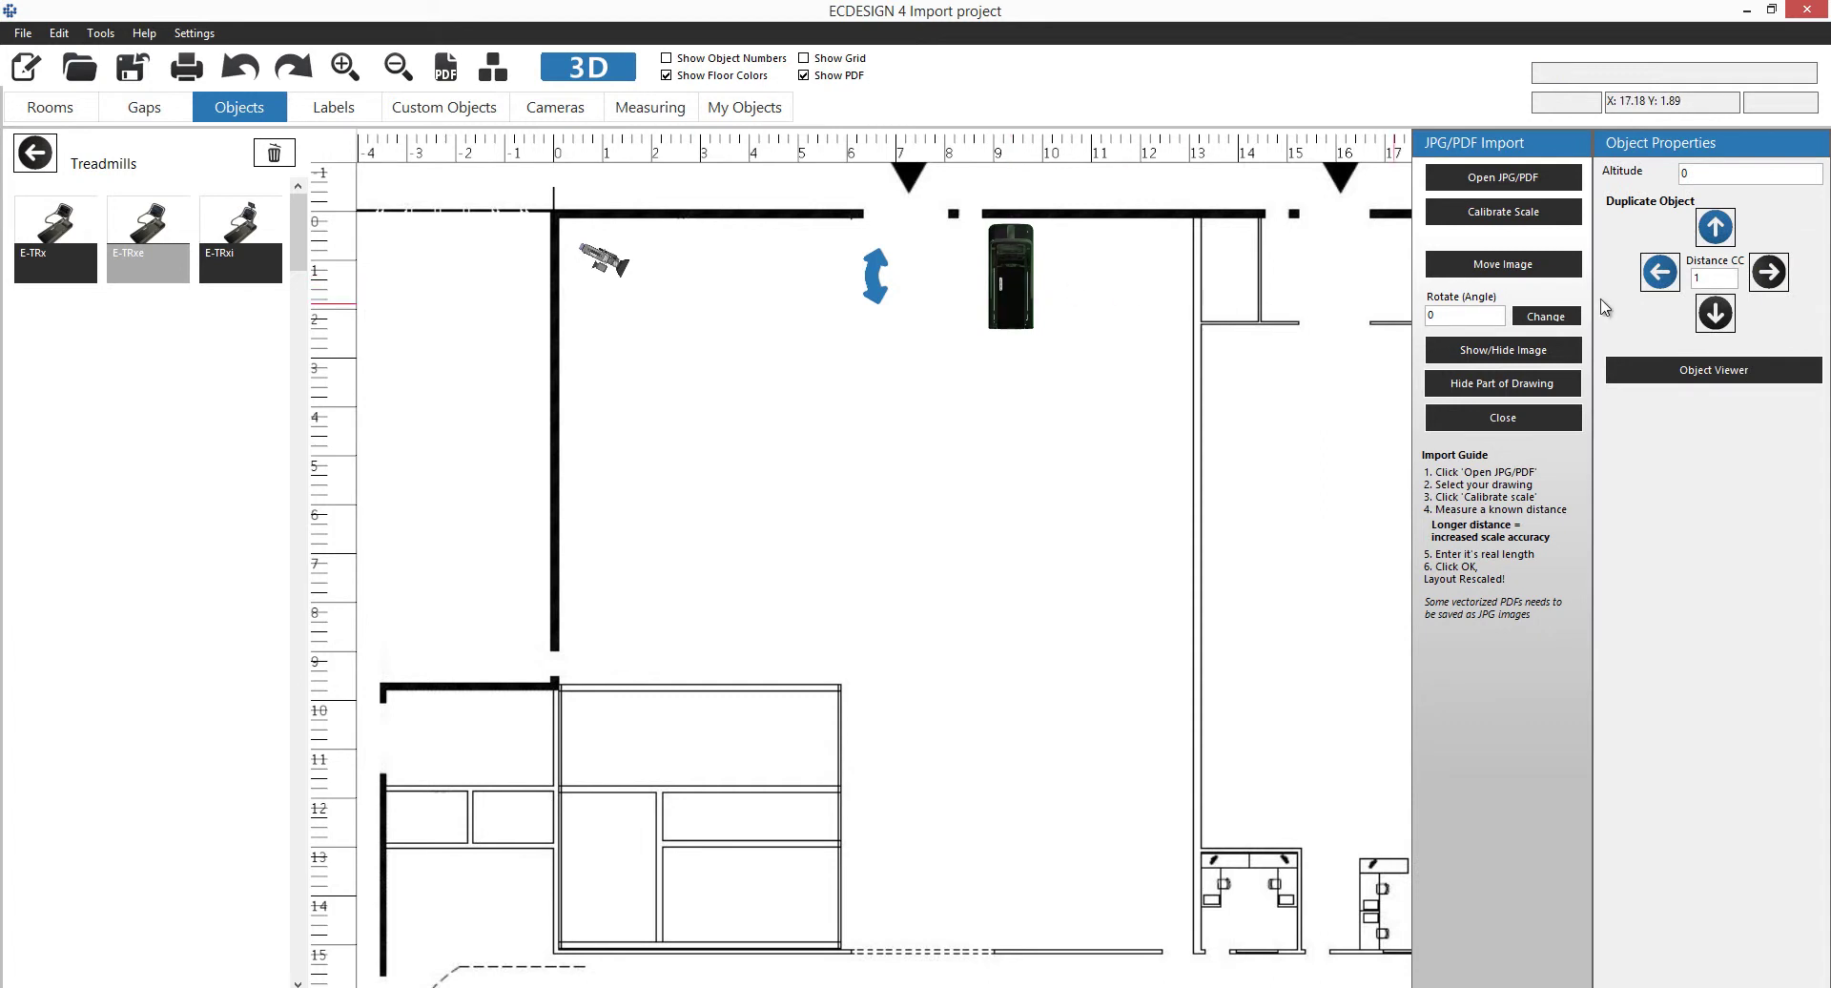
{"action": "left_click", "coordinate": [1769, 276]}
{"action": "left_click", "coordinate": [1769, 277]}
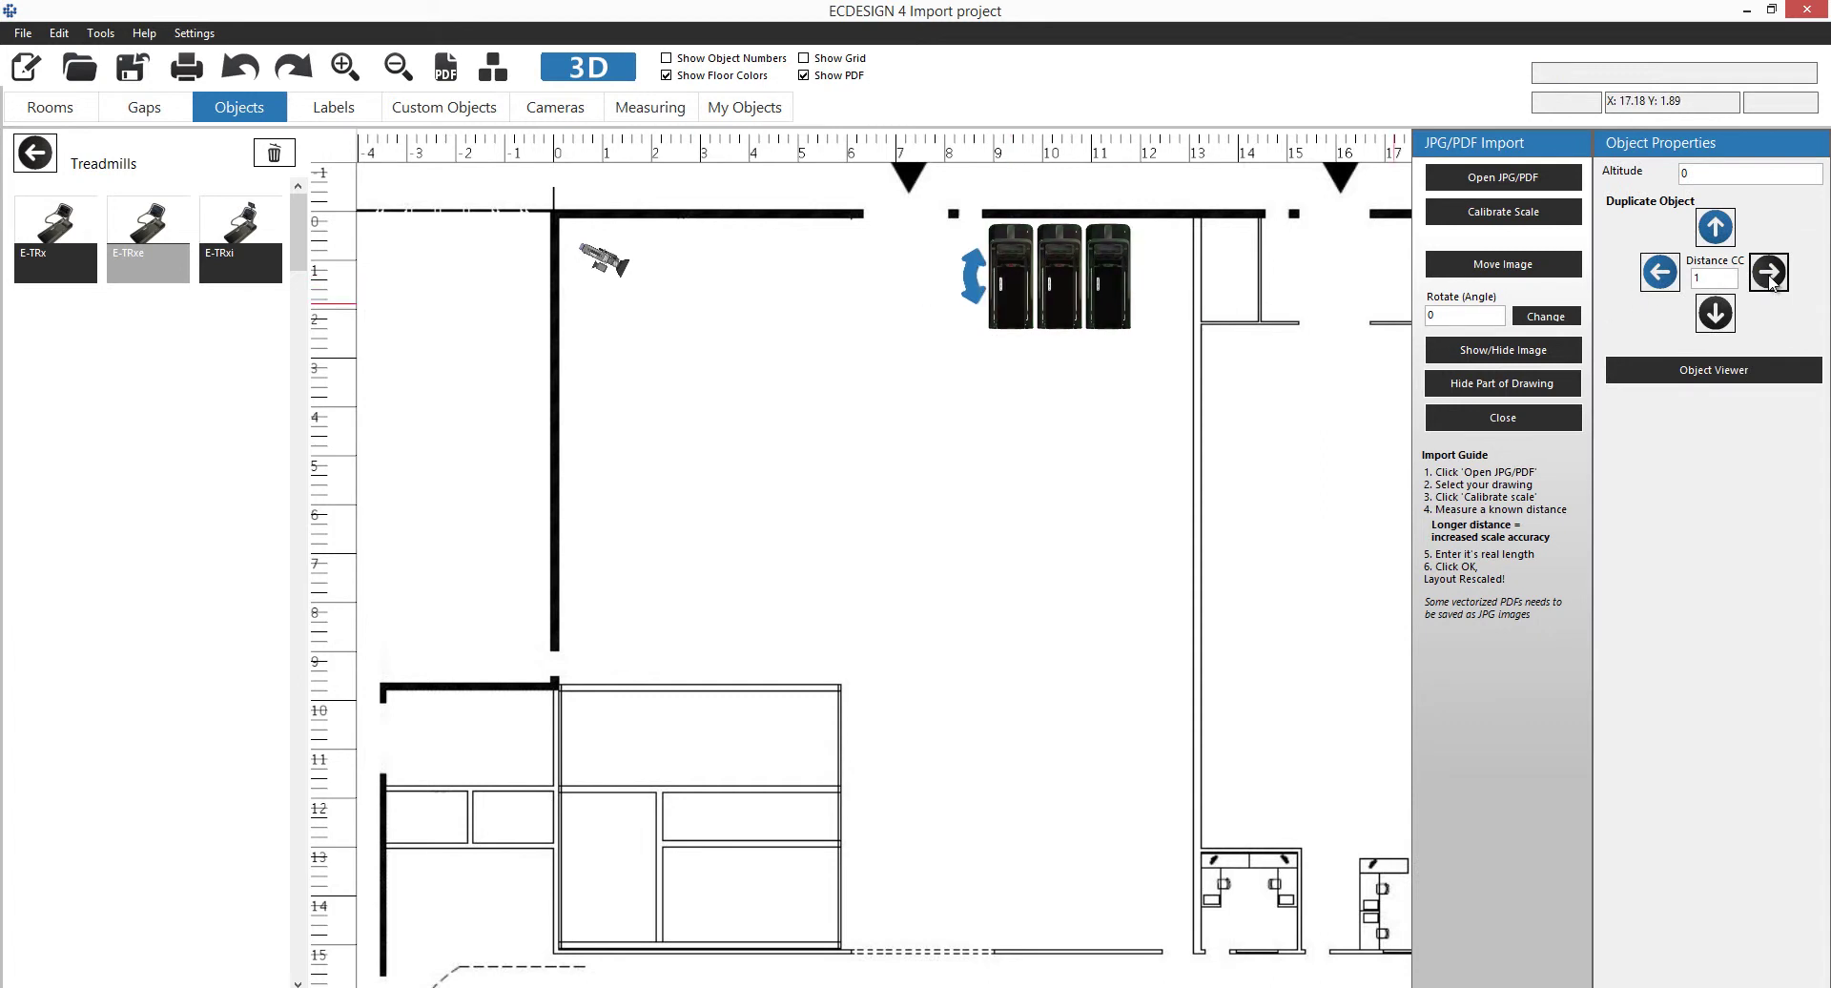
{"action": "left_click", "coordinate": [1769, 277]}
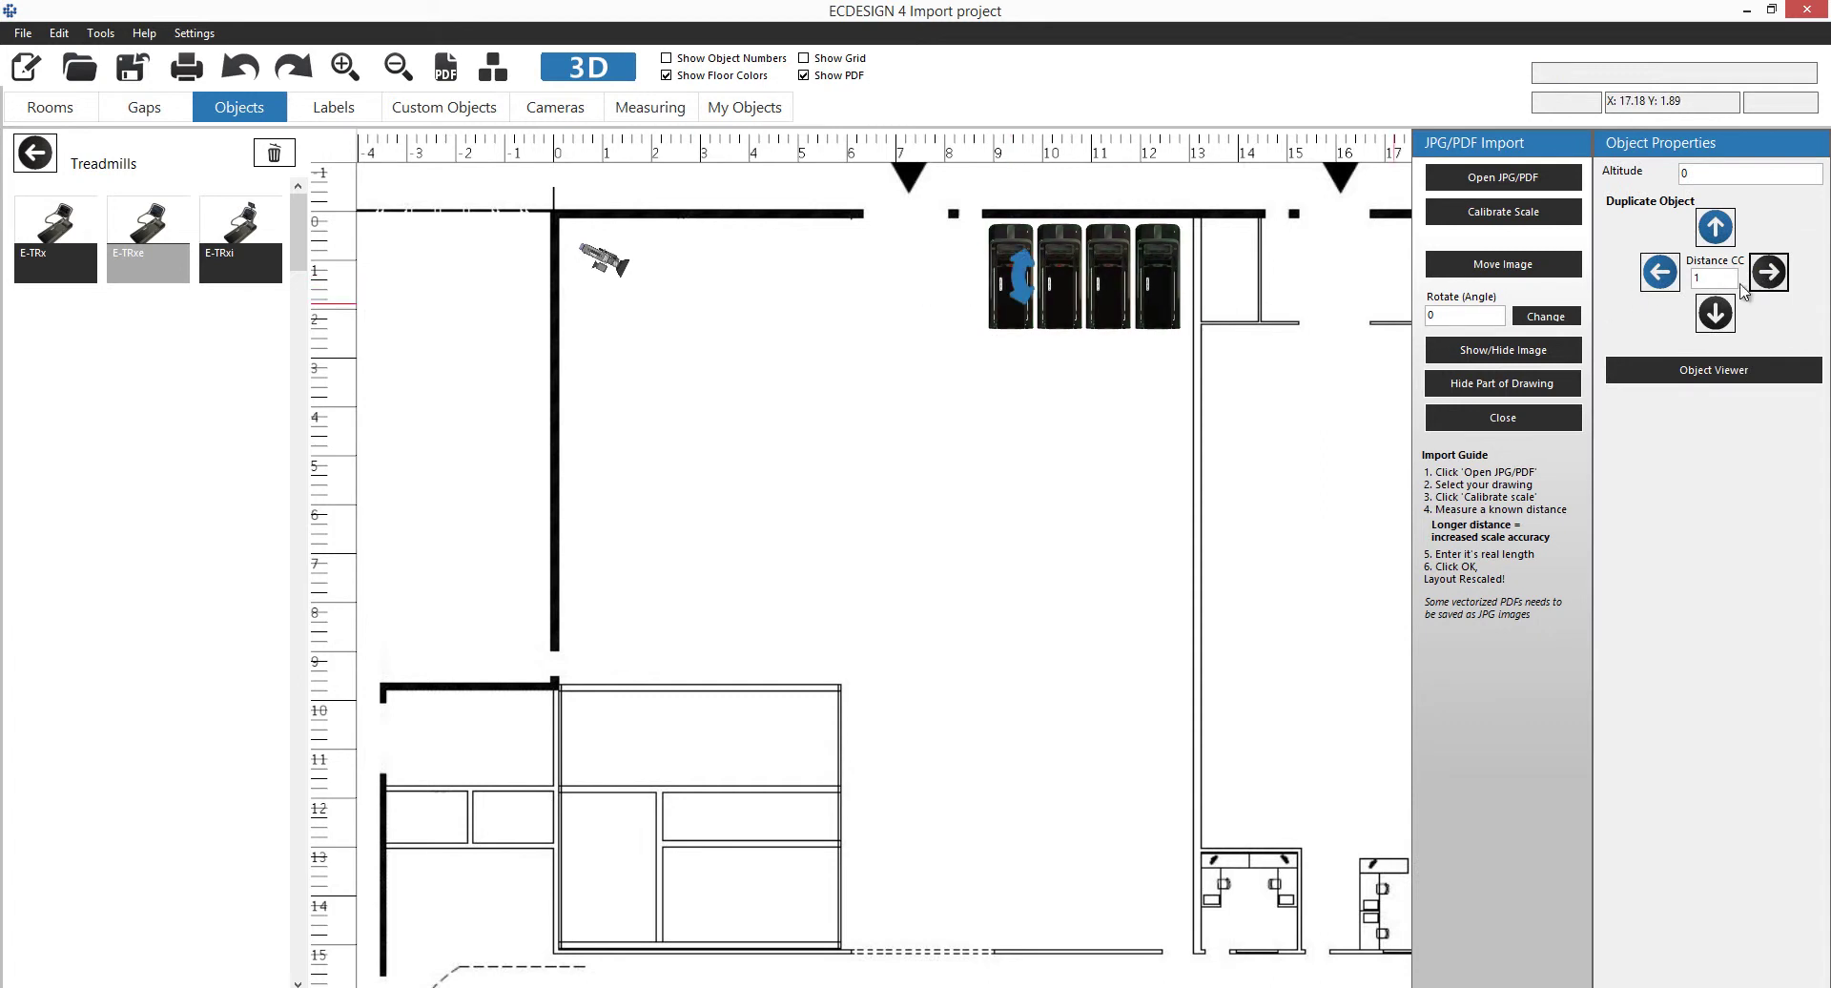
Add E-CTi cross trainers along the top wall, duplicating to the left
{"action": "left_click", "coordinate": [34, 154]}
{"action": "left_click", "coordinate": [55, 221]}
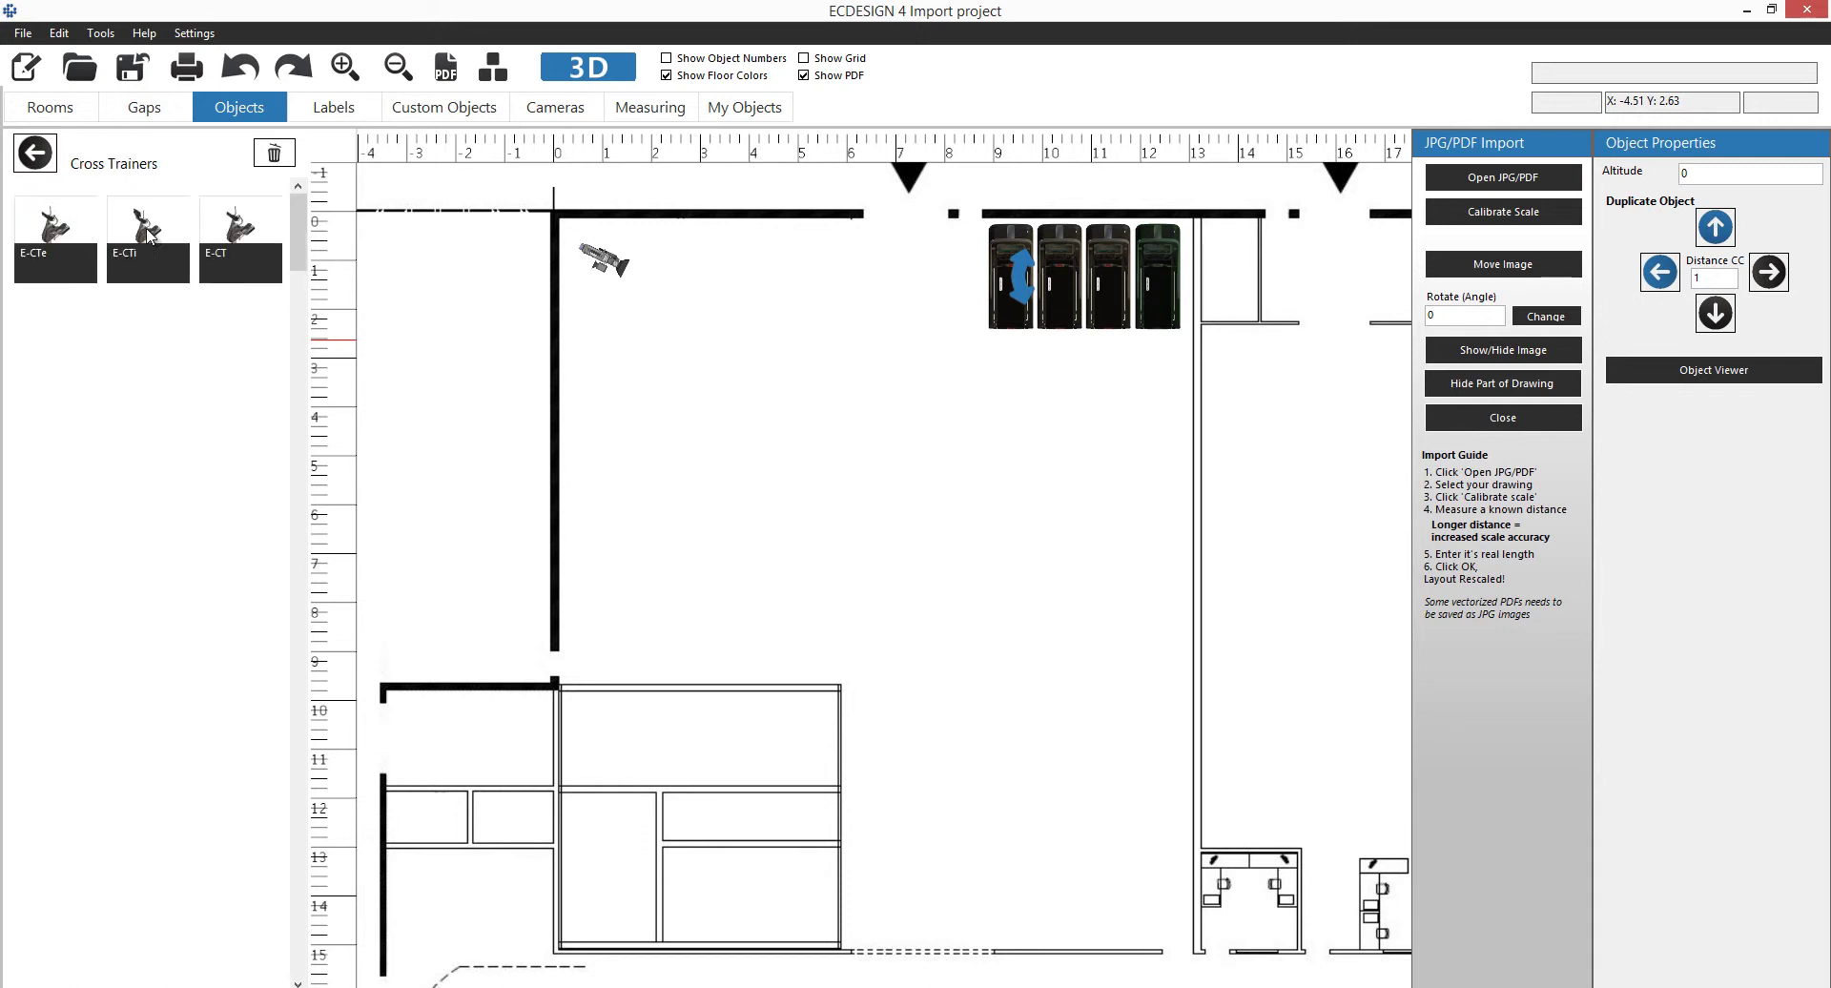
{"action": "left_click_drag", "start_coordinate": [148, 232], "coordinate": [967, 285]}
{"action": "left_click", "coordinate": [1657, 277]}
{"action": "left_click", "coordinate": [1657, 276]}
{"action": "left_click", "coordinate": [1657, 277]}
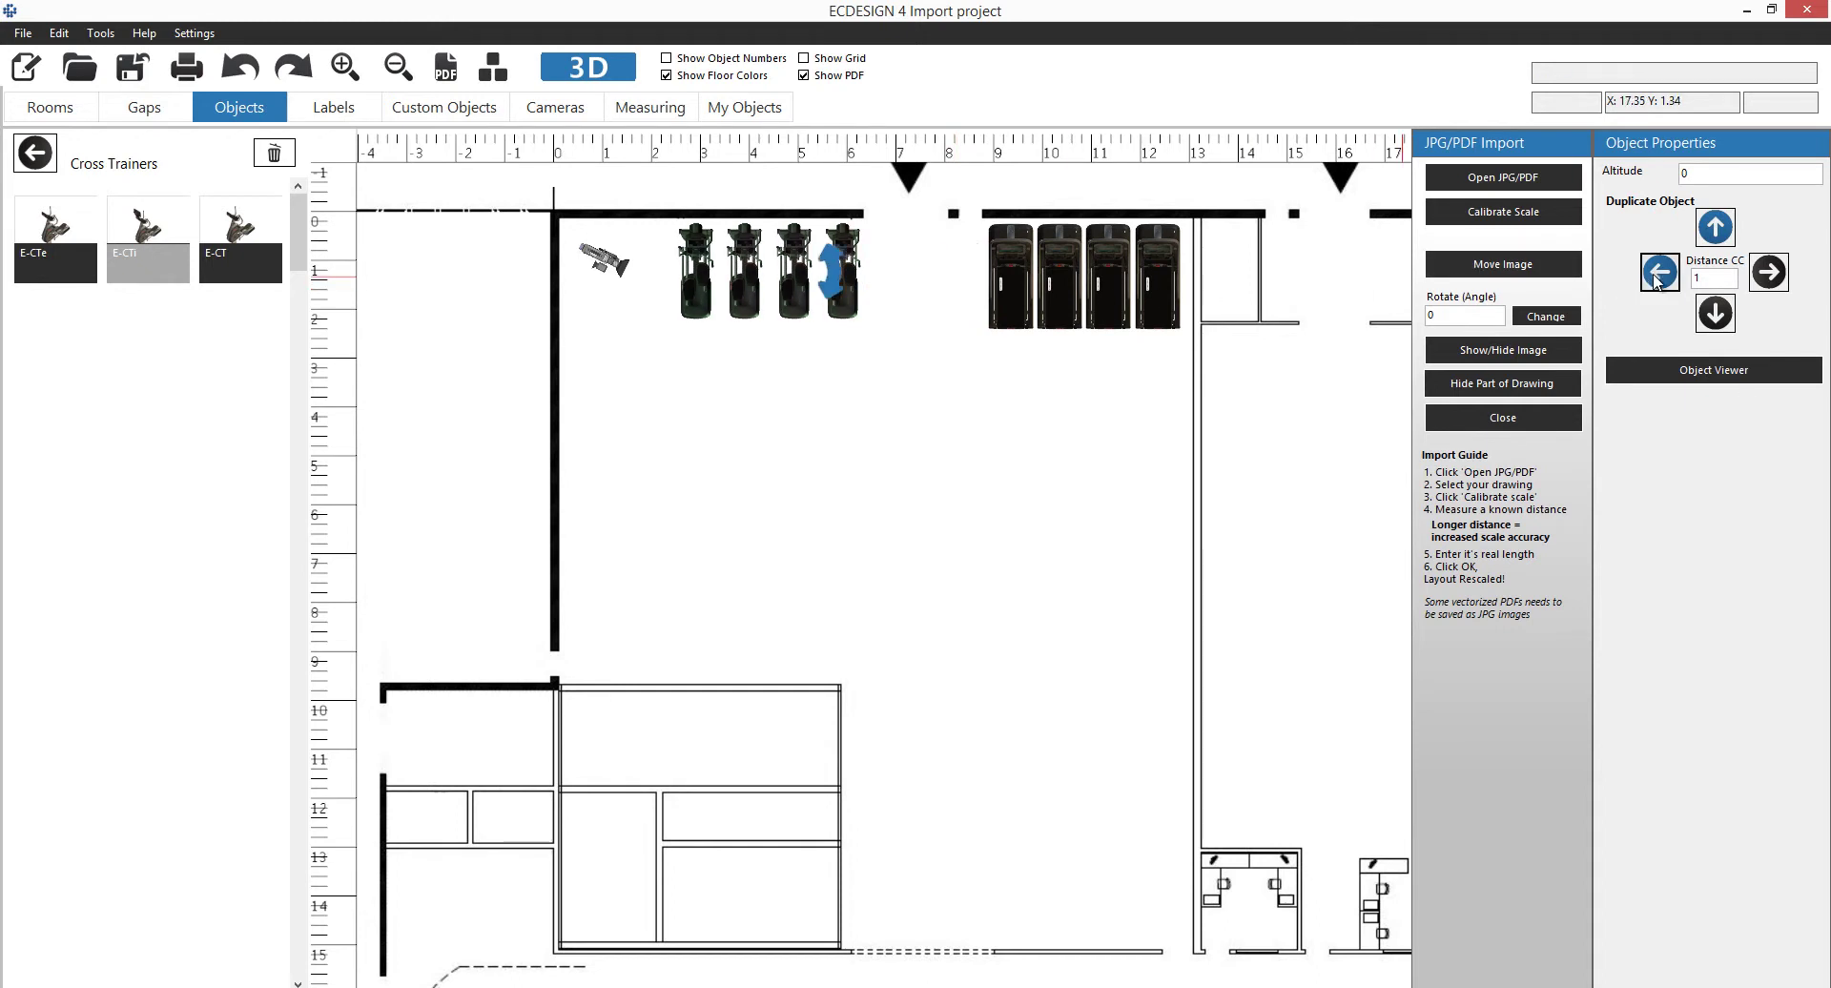
{"action": "left_click", "coordinate": [1657, 277]}
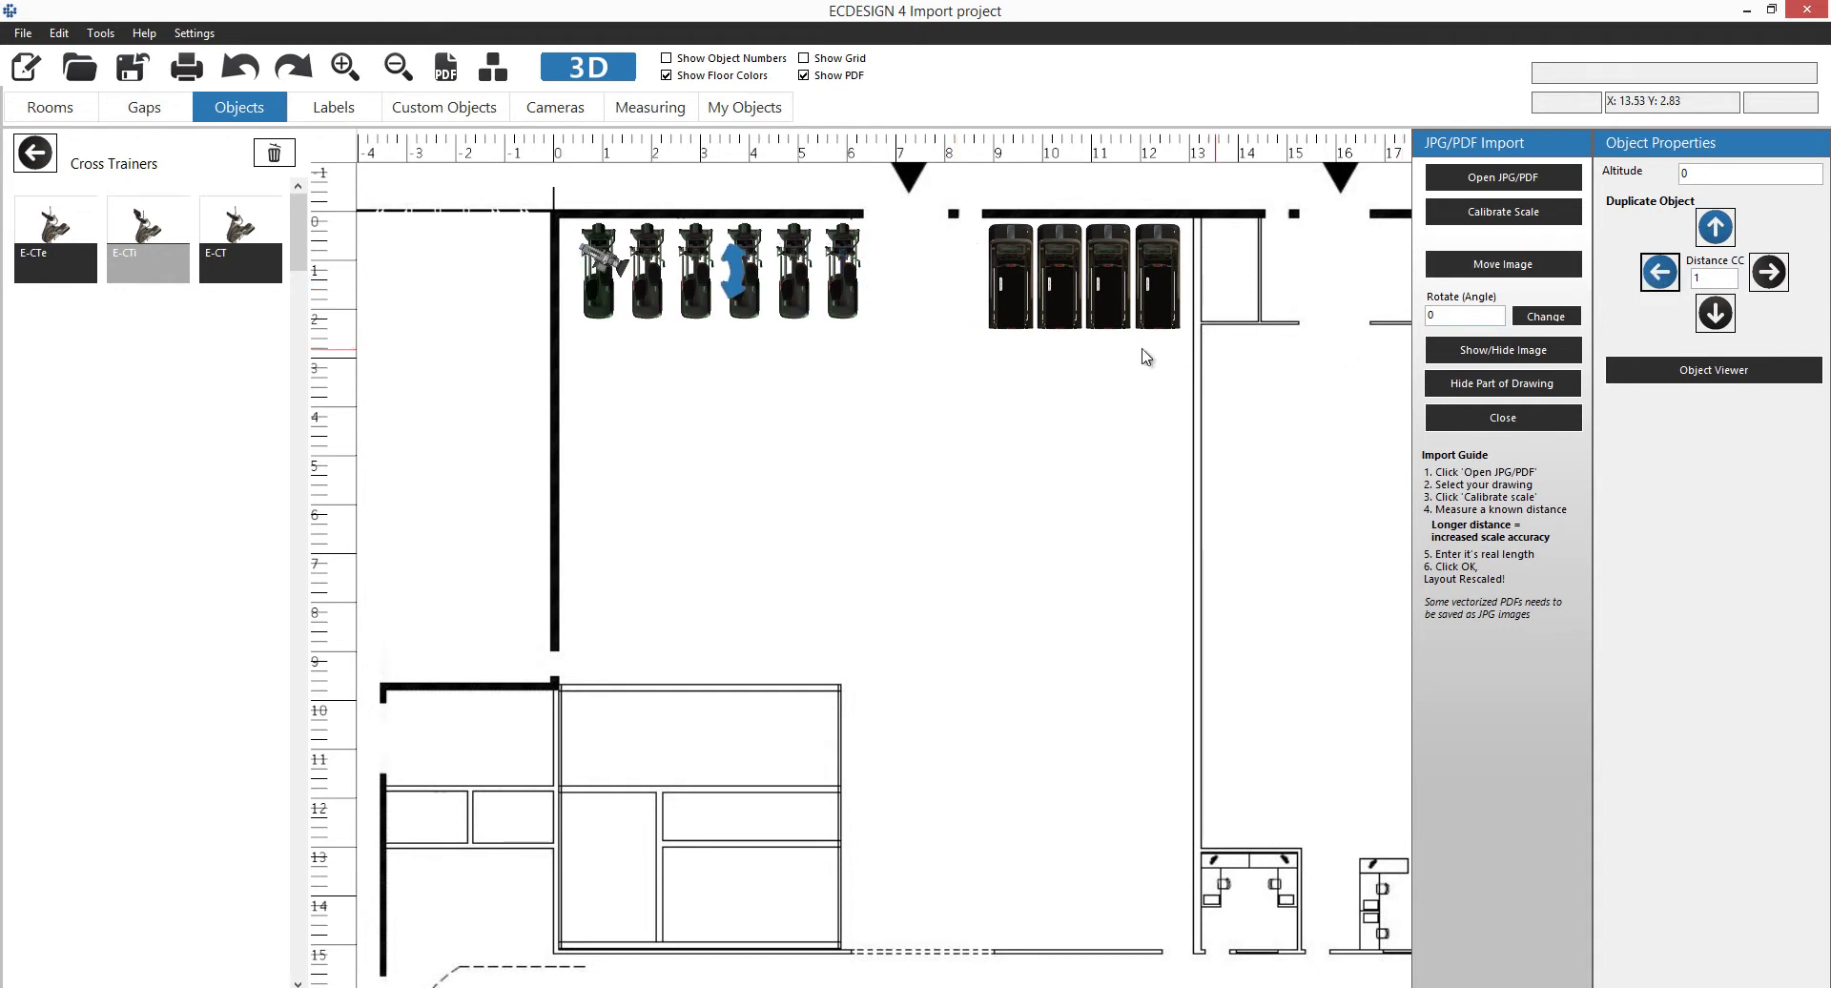
{"action": "scroll", "coordinate": [760, 503], "scroll_direction": "down", "scroll_amount": 2}
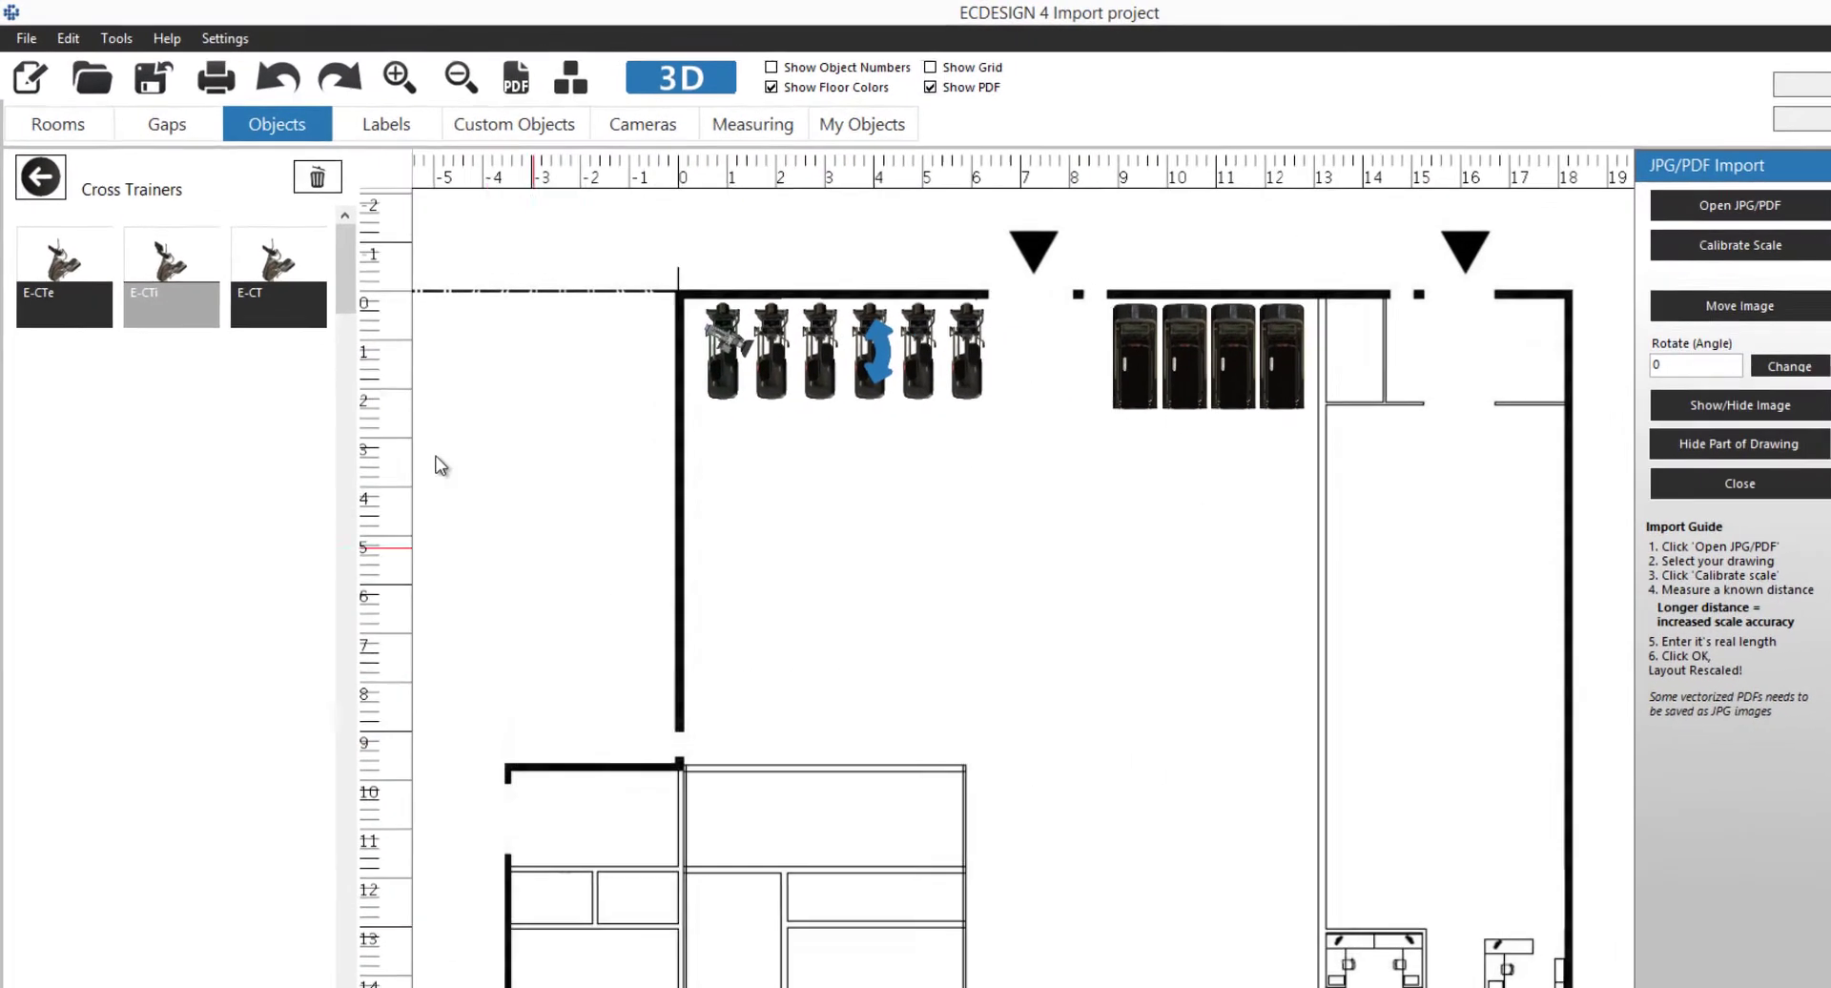
{"action": "left_click", "coordinate": [217, 80]}
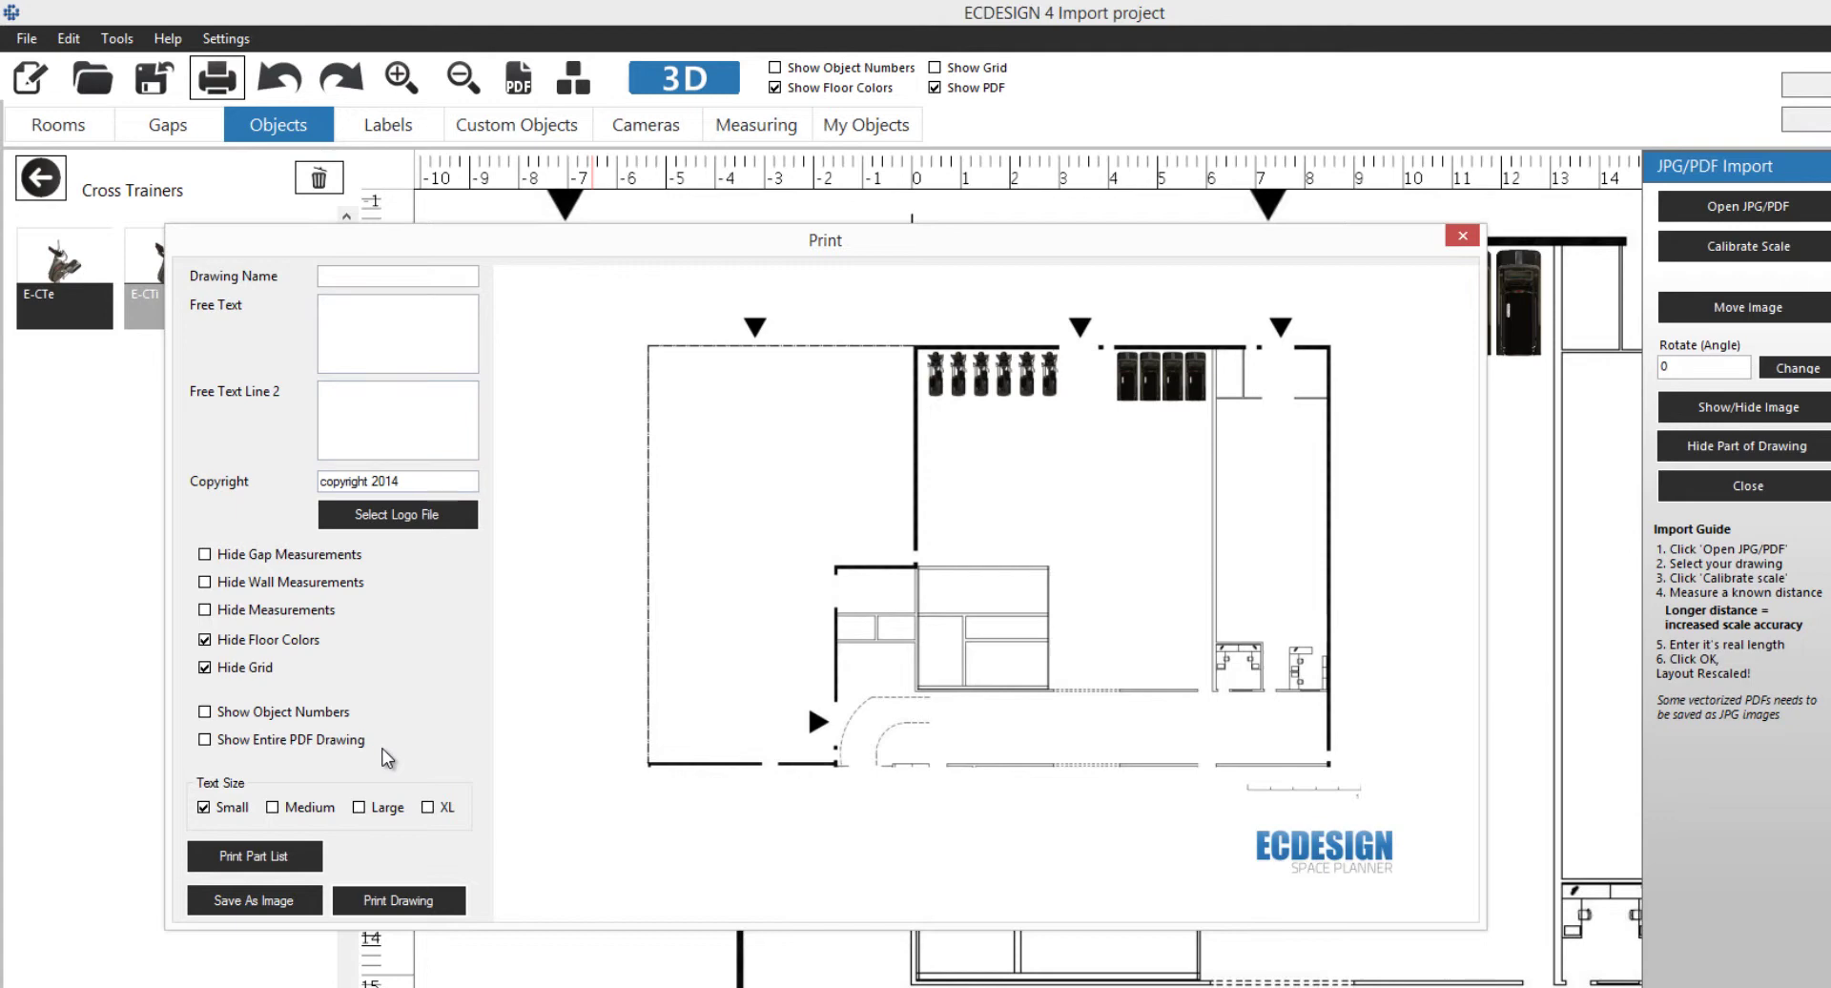
{"action": "left_click", "coordinate": [1464, 239]}
{"action": "left_click_drag", "start_coordinate": [1239, 469], "coordinate": [910, 457]}
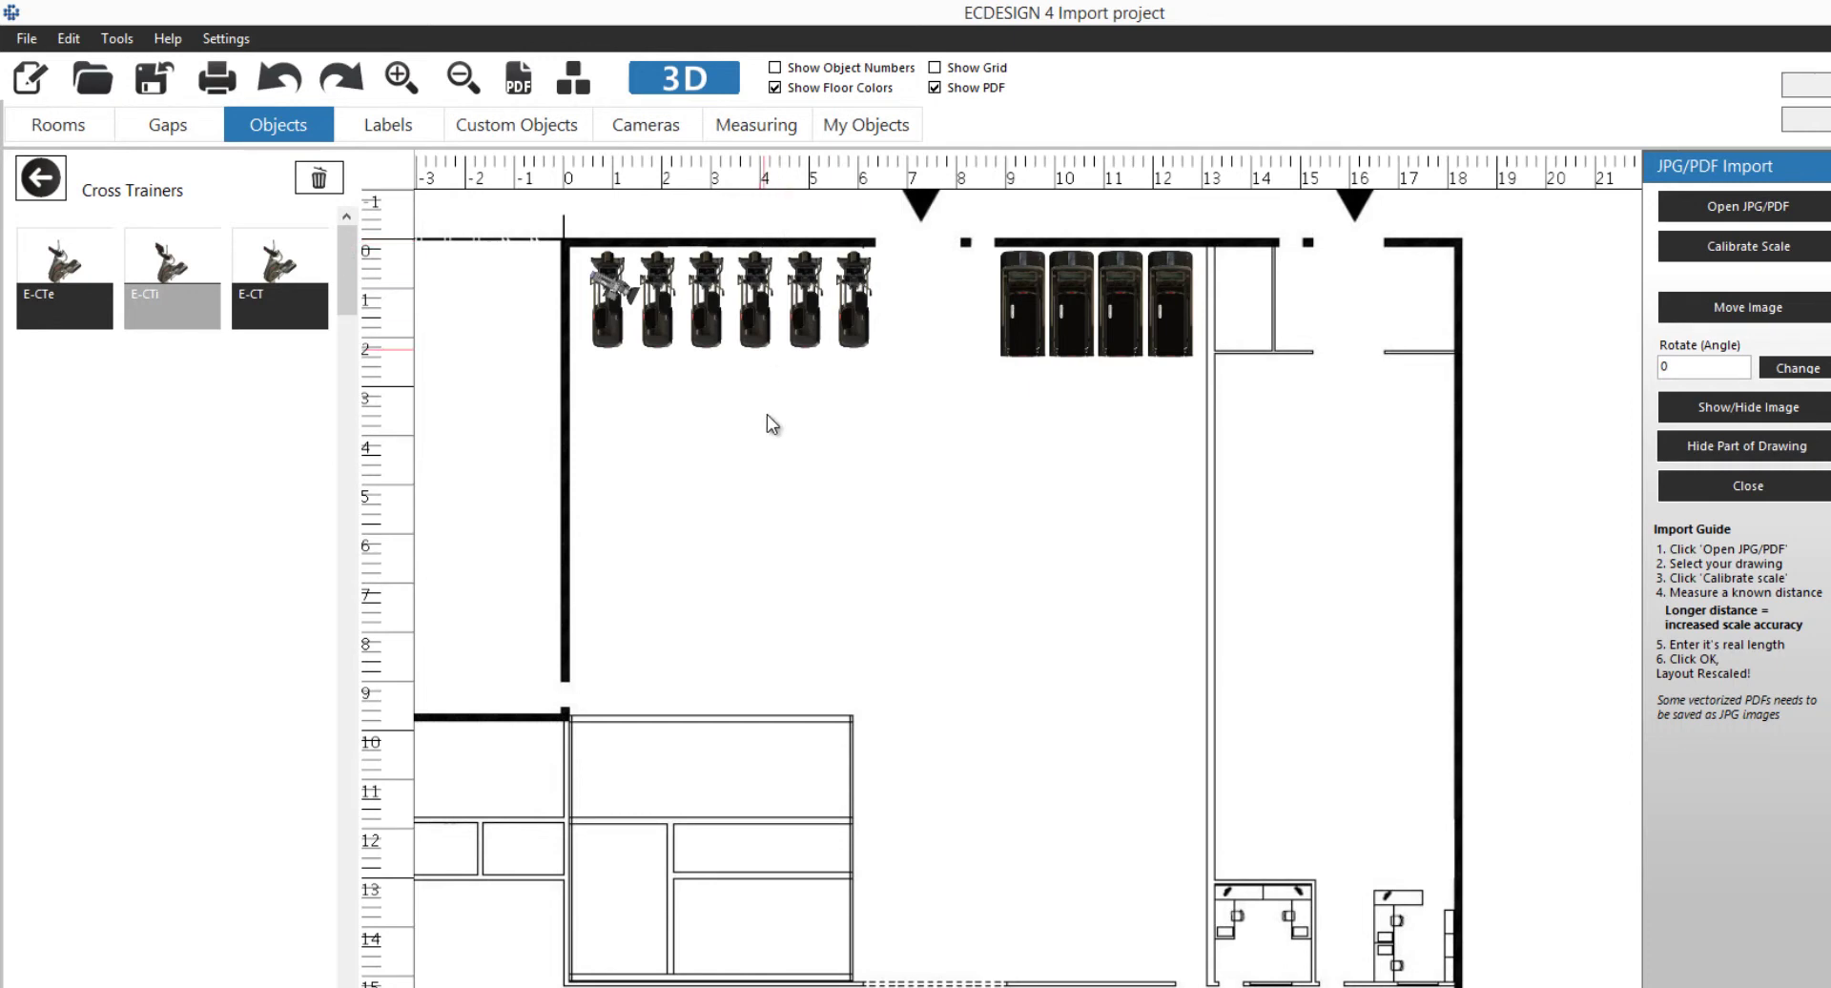
Draw a 6 m wall from the room's left wall into the room
{"action": "left_click", "coordinate": [74, 127]}
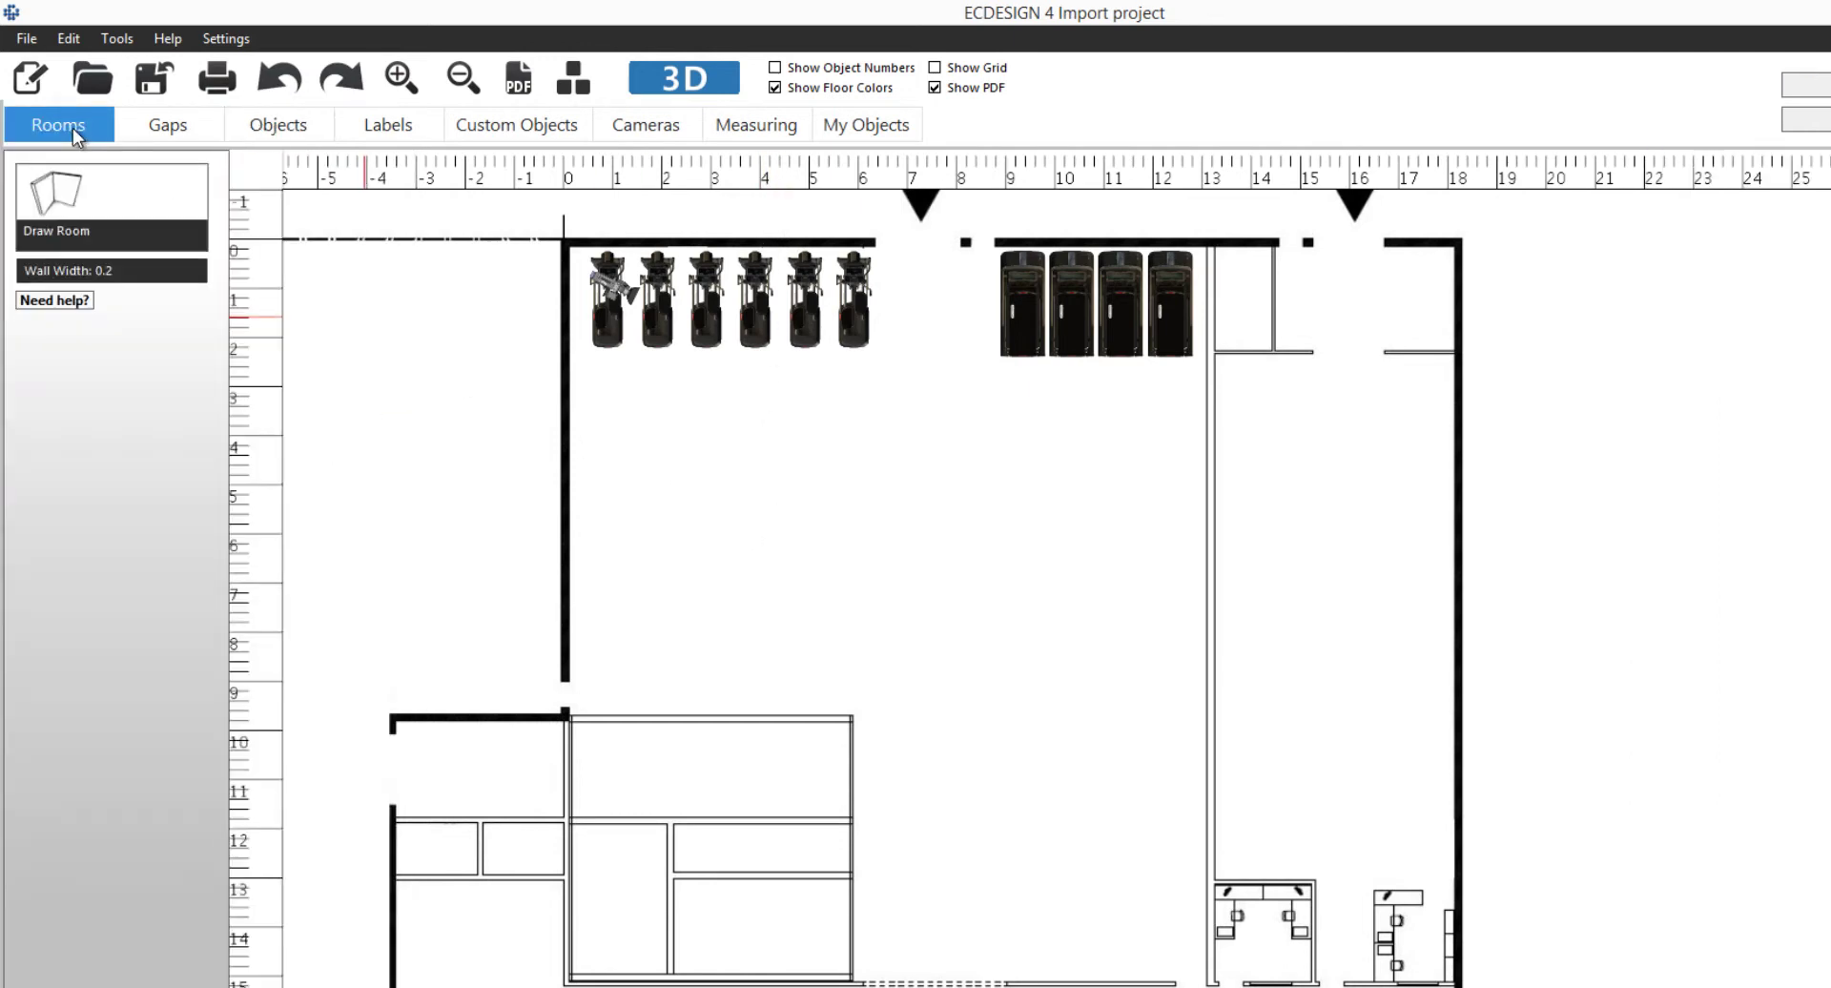
{"action": "left_click", "coordinate": [64, 198]}
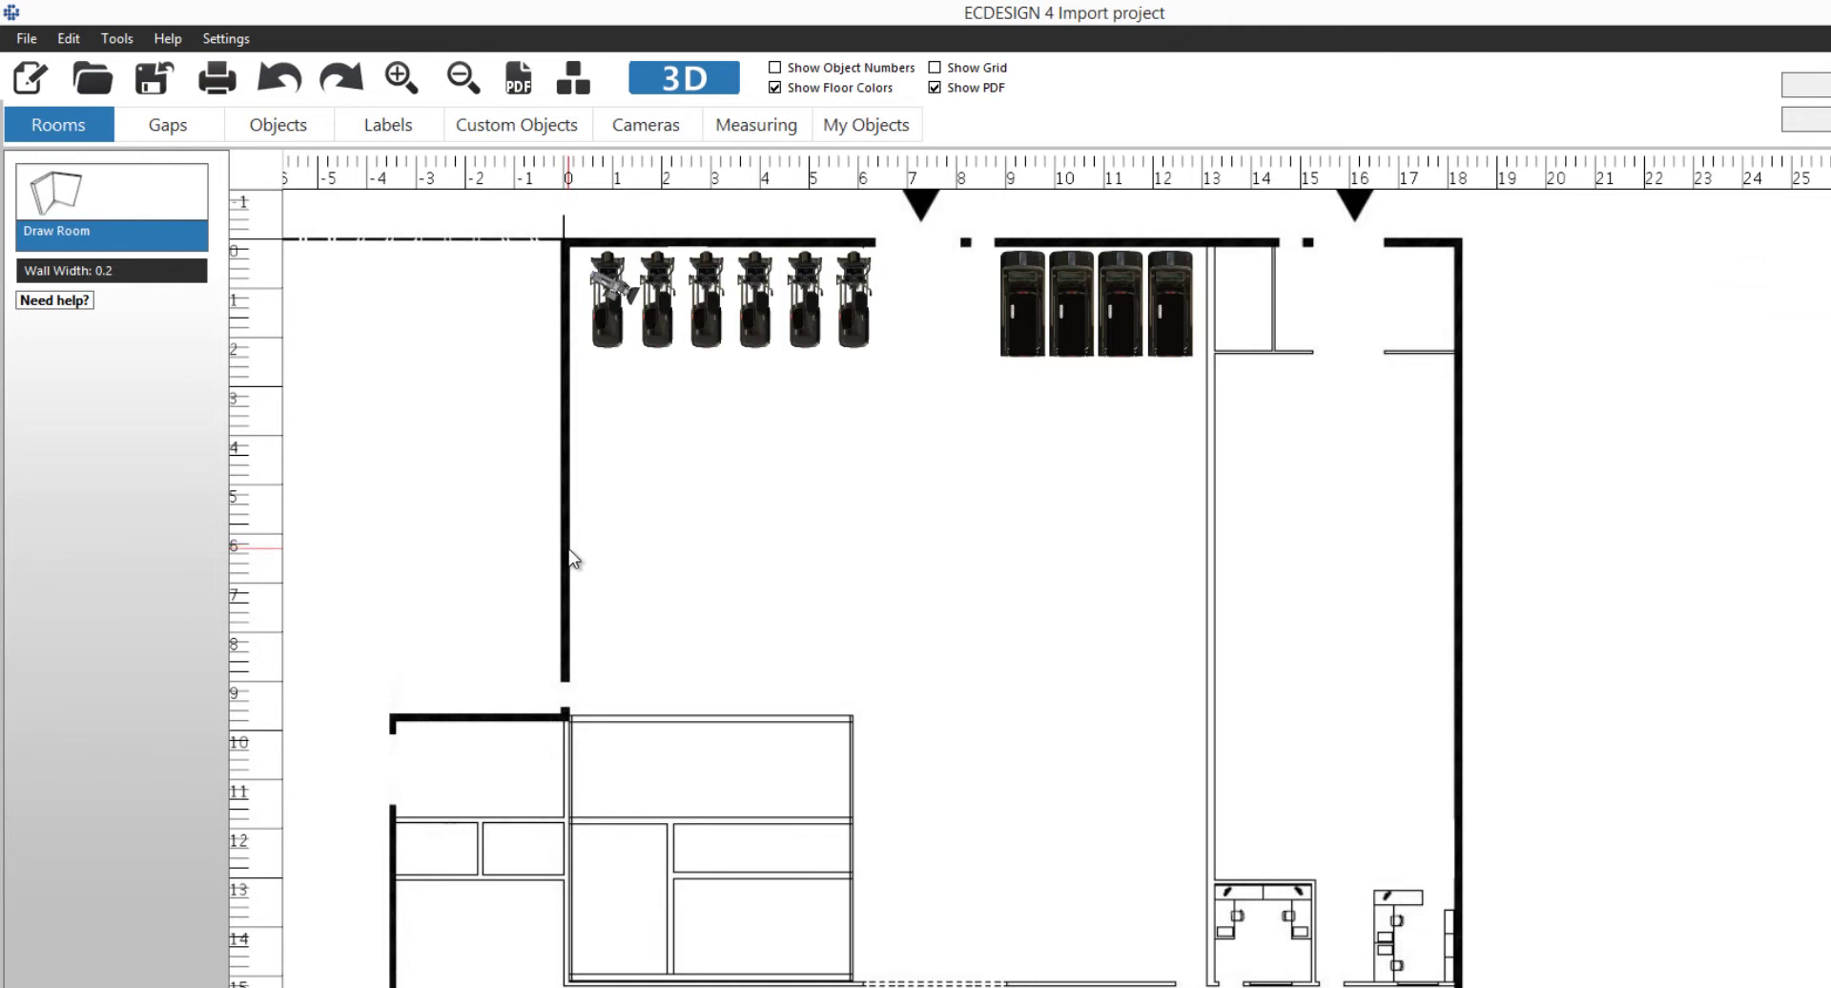
{"action": "left_click", "coordinate": [851, 566]}
{"action": "scroll", "coordinate": [747, 633], "scroll_direction": "up", "scroll_amount": 2}
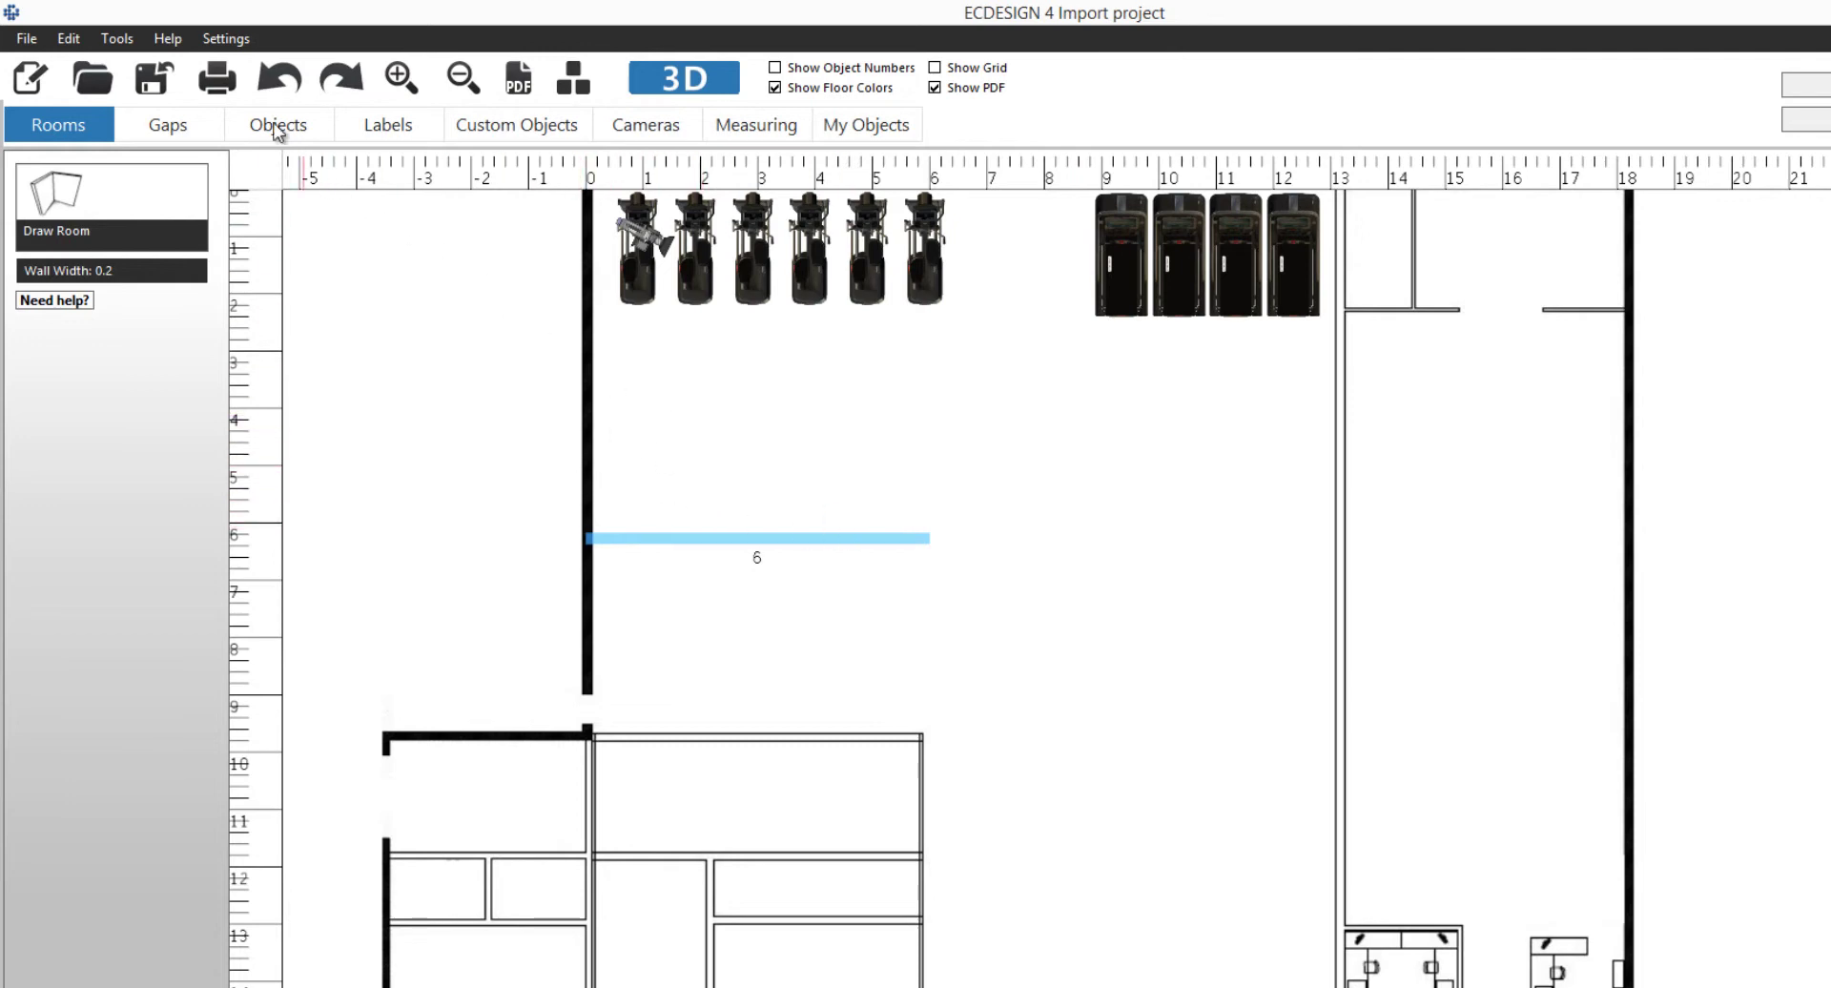
Open the print preview and tick Show Entire PDF Drawing
{"action": "left_click", "coordinate": [220, 81]}
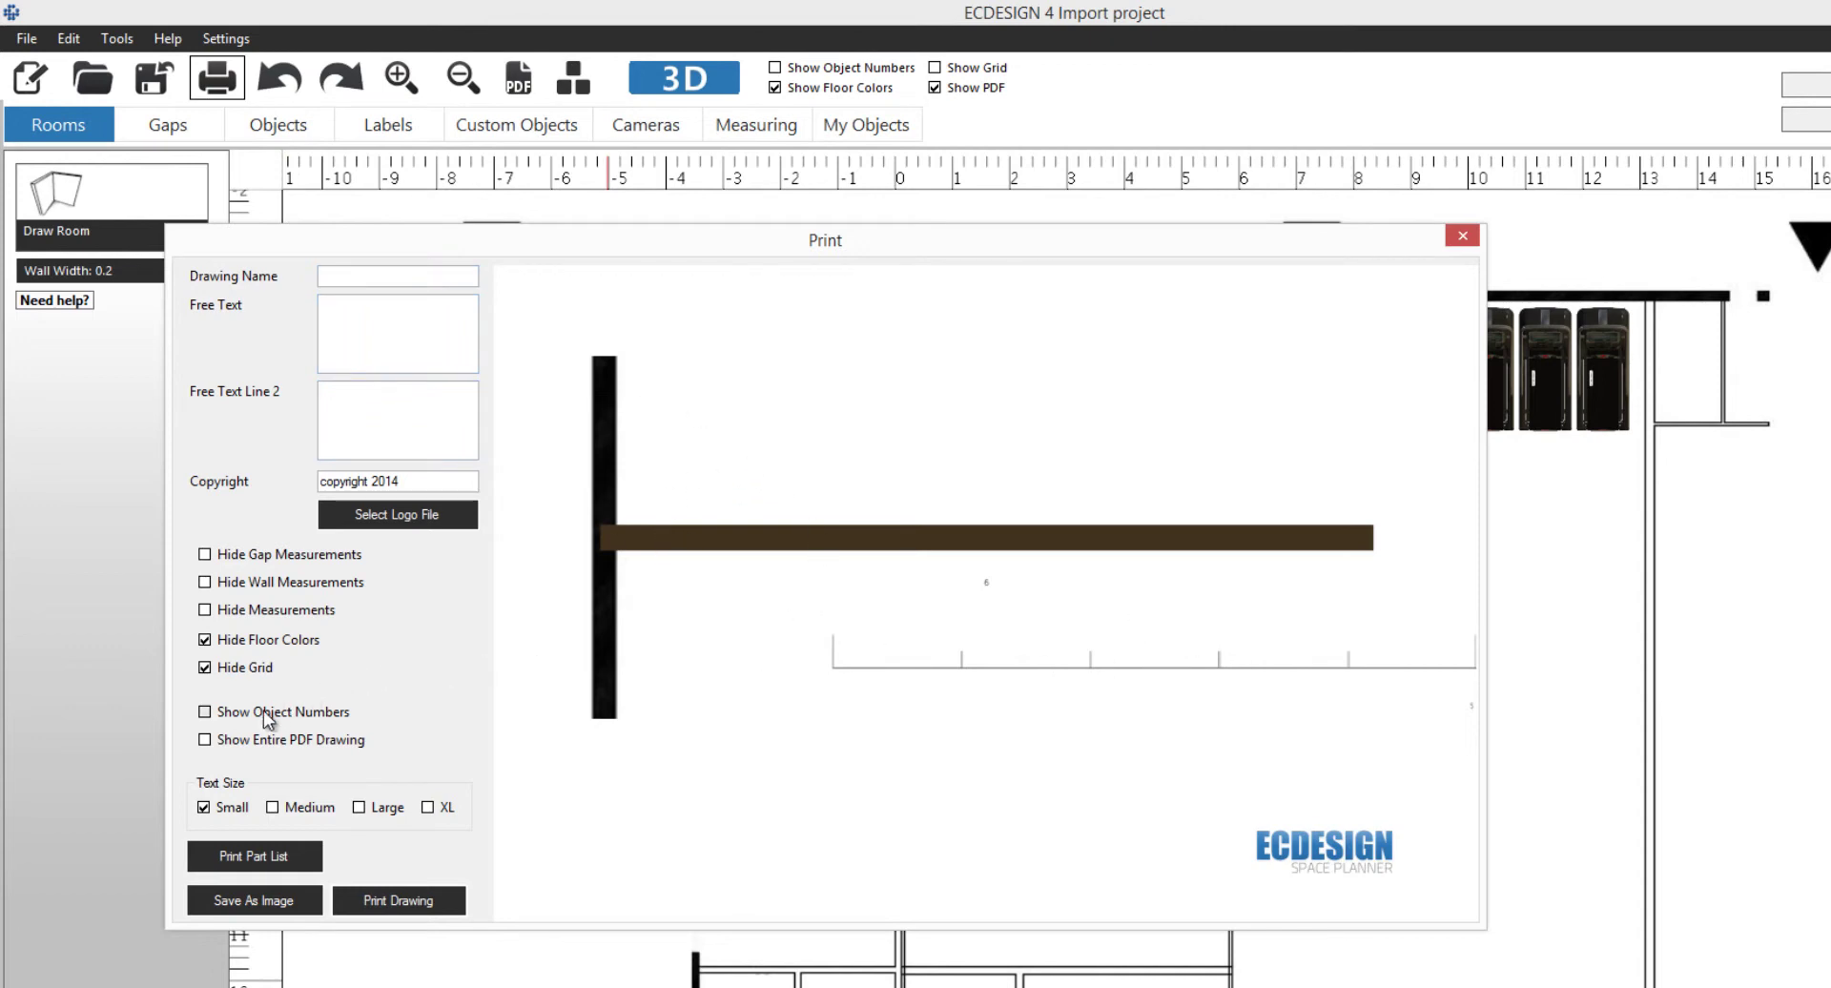
{"action": "left_click", "coordinate": [205, 740]}
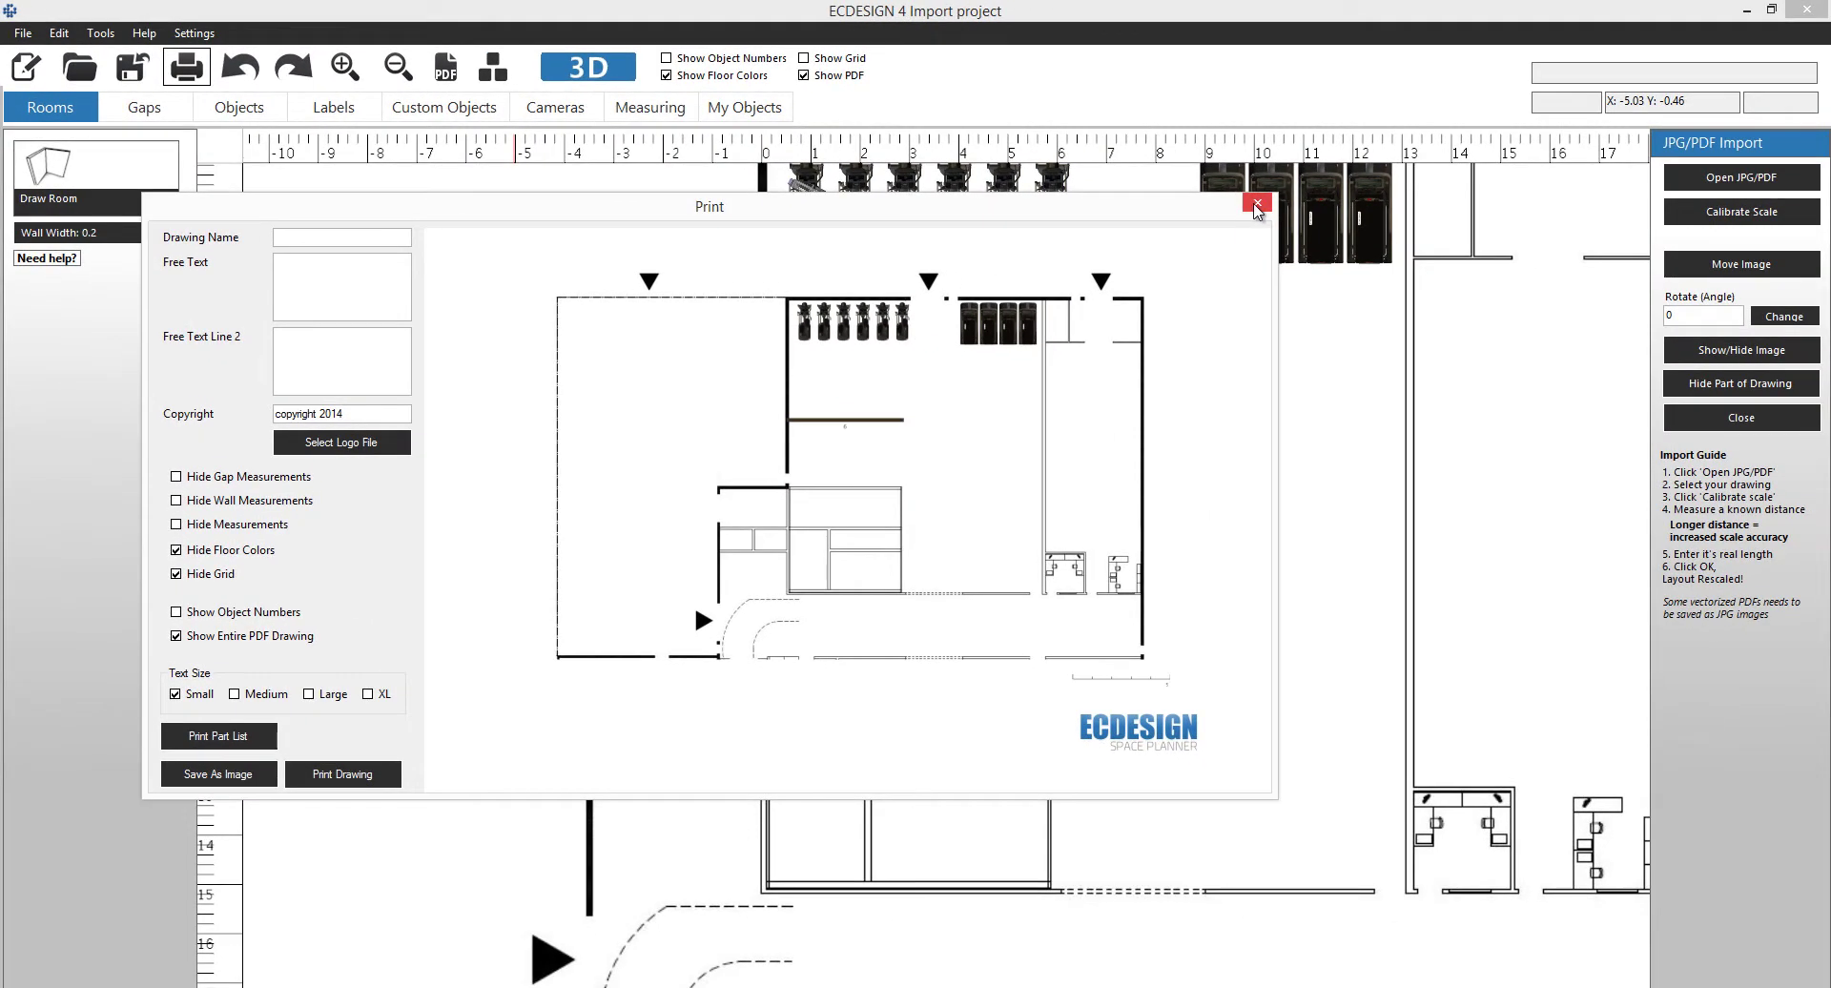
Close the print preview and trace the 18 m top wall and the right wall
{"action": "left_click", "coordinate": [1255, 206]}
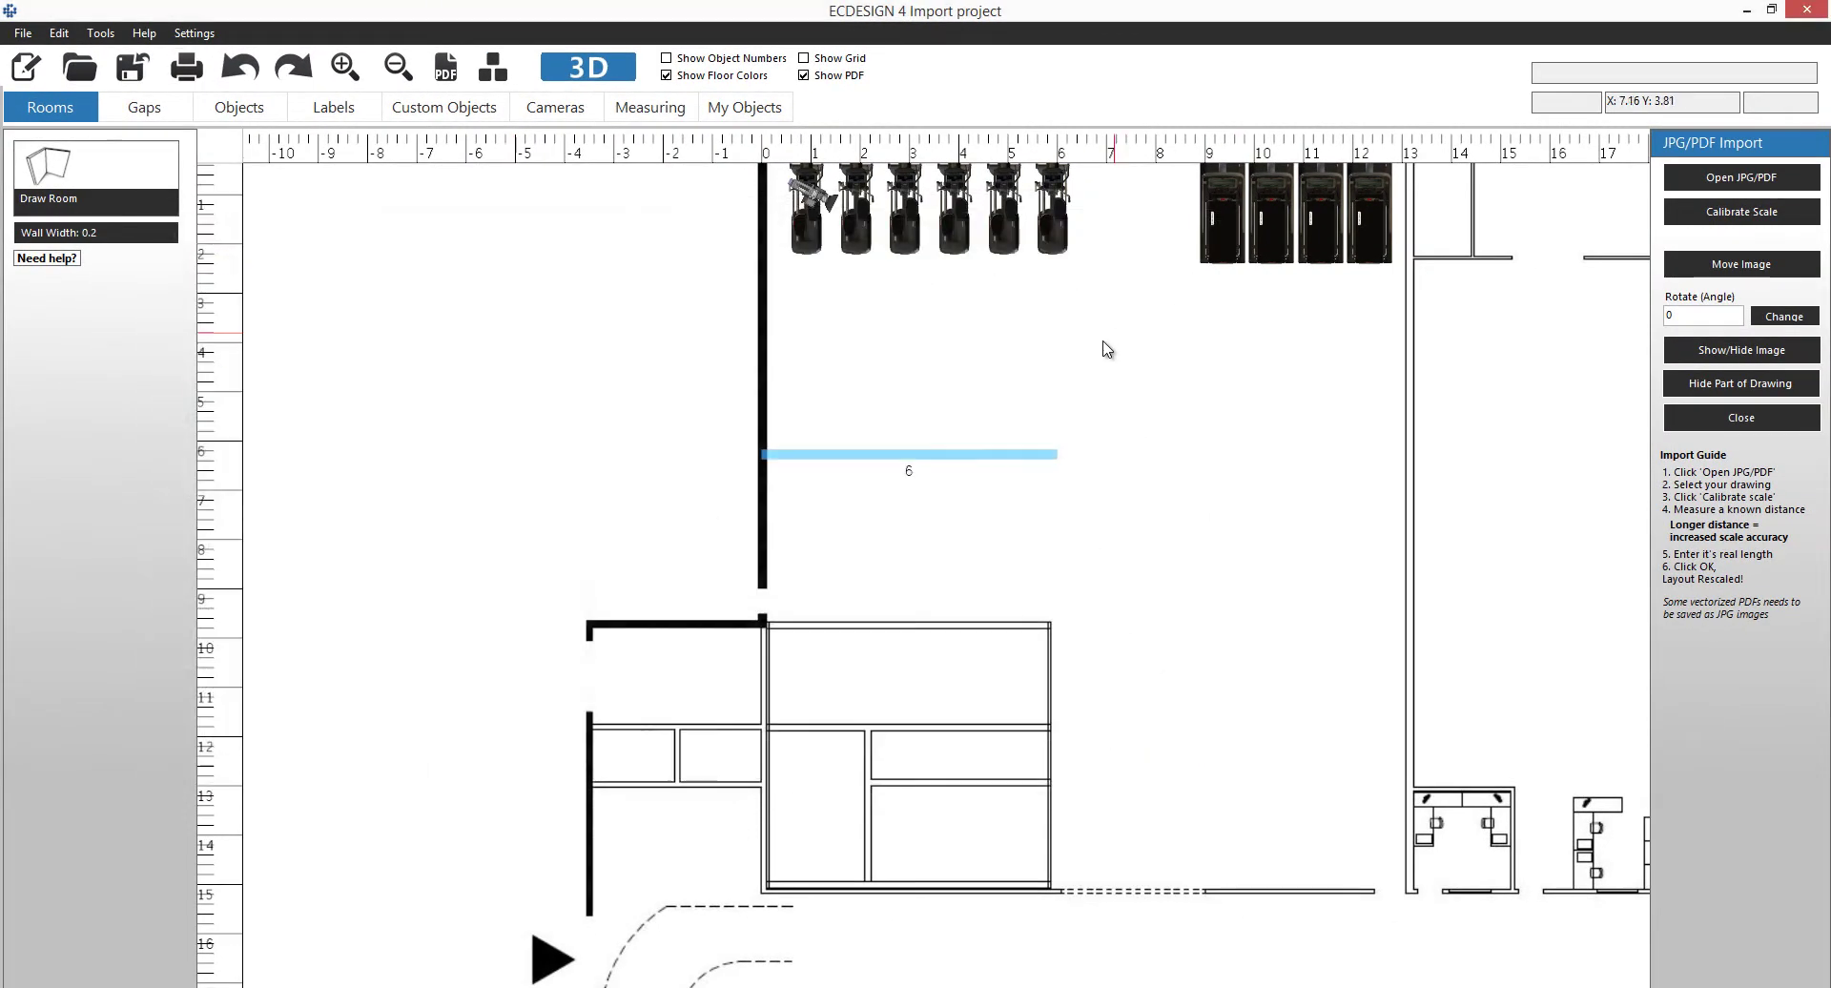
{"action": "middle_click_drag", "start_coordinate": [1103, 348], "coordinate": [895, 507]}
{"action": "scroll", "coordinate": [902, 529], "scroll_direction": "down", "scroll_amount": 1}
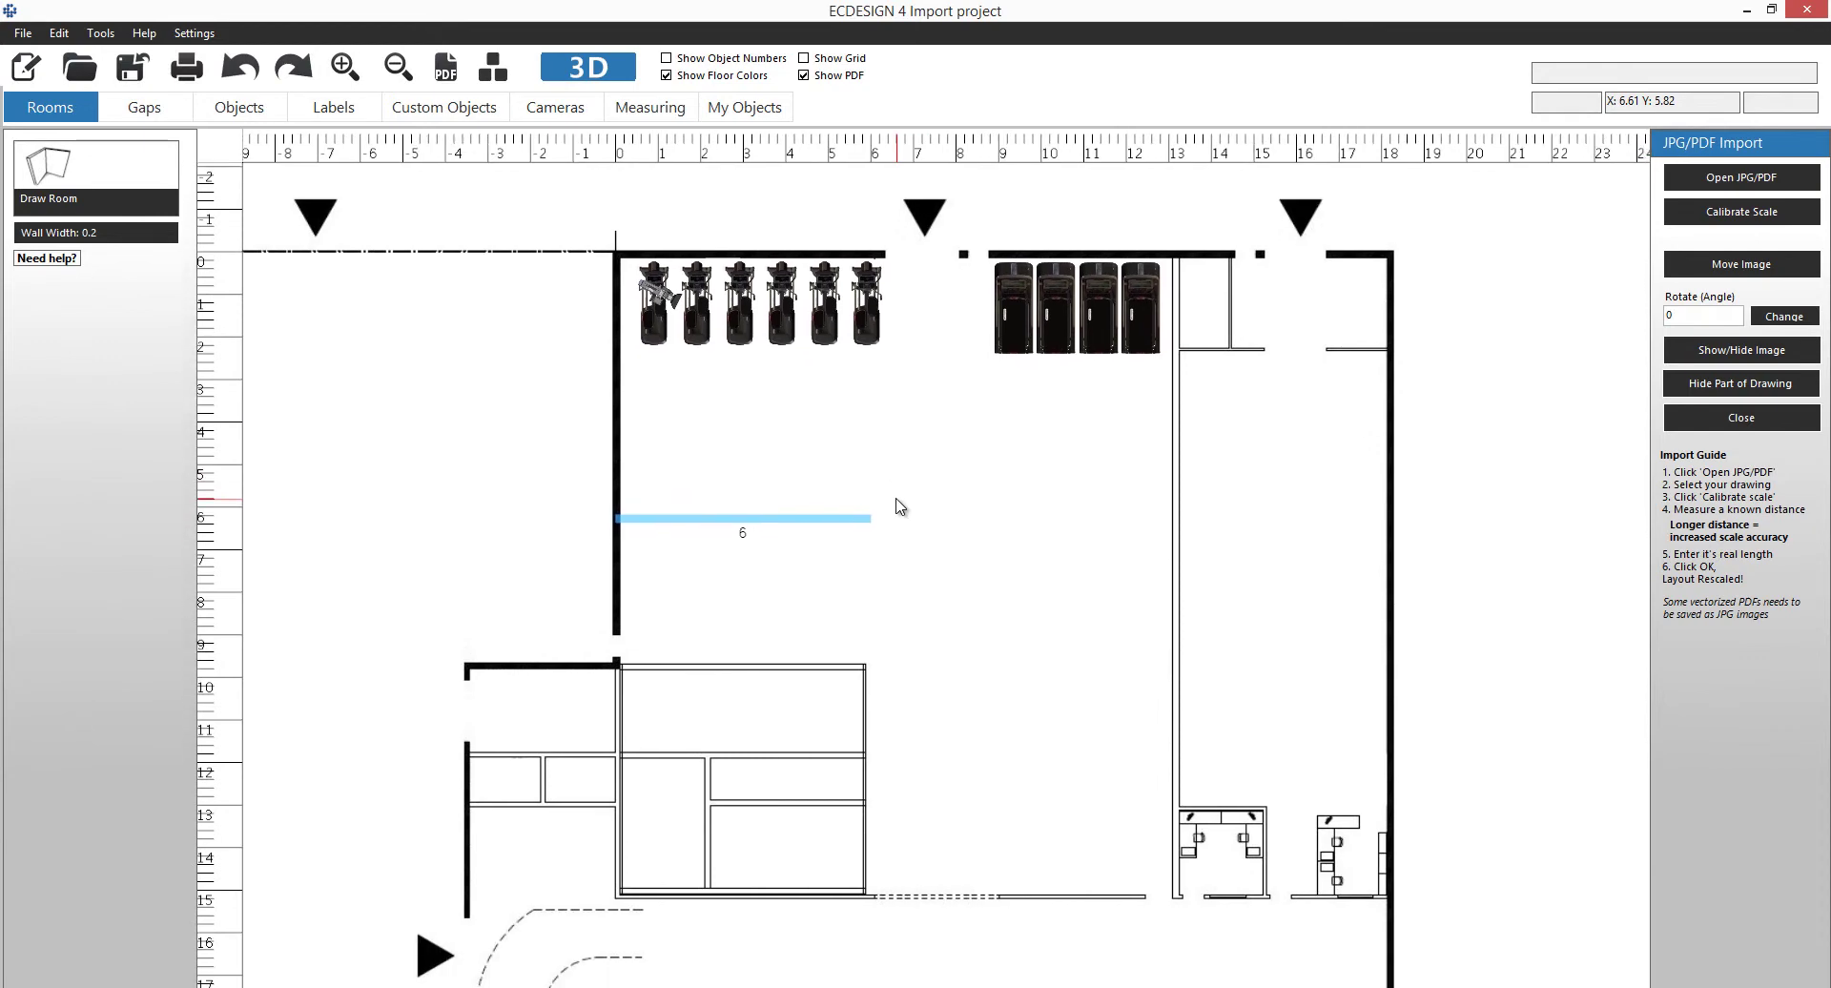
{"action": "left_click", "coordinate": [61, 172]}
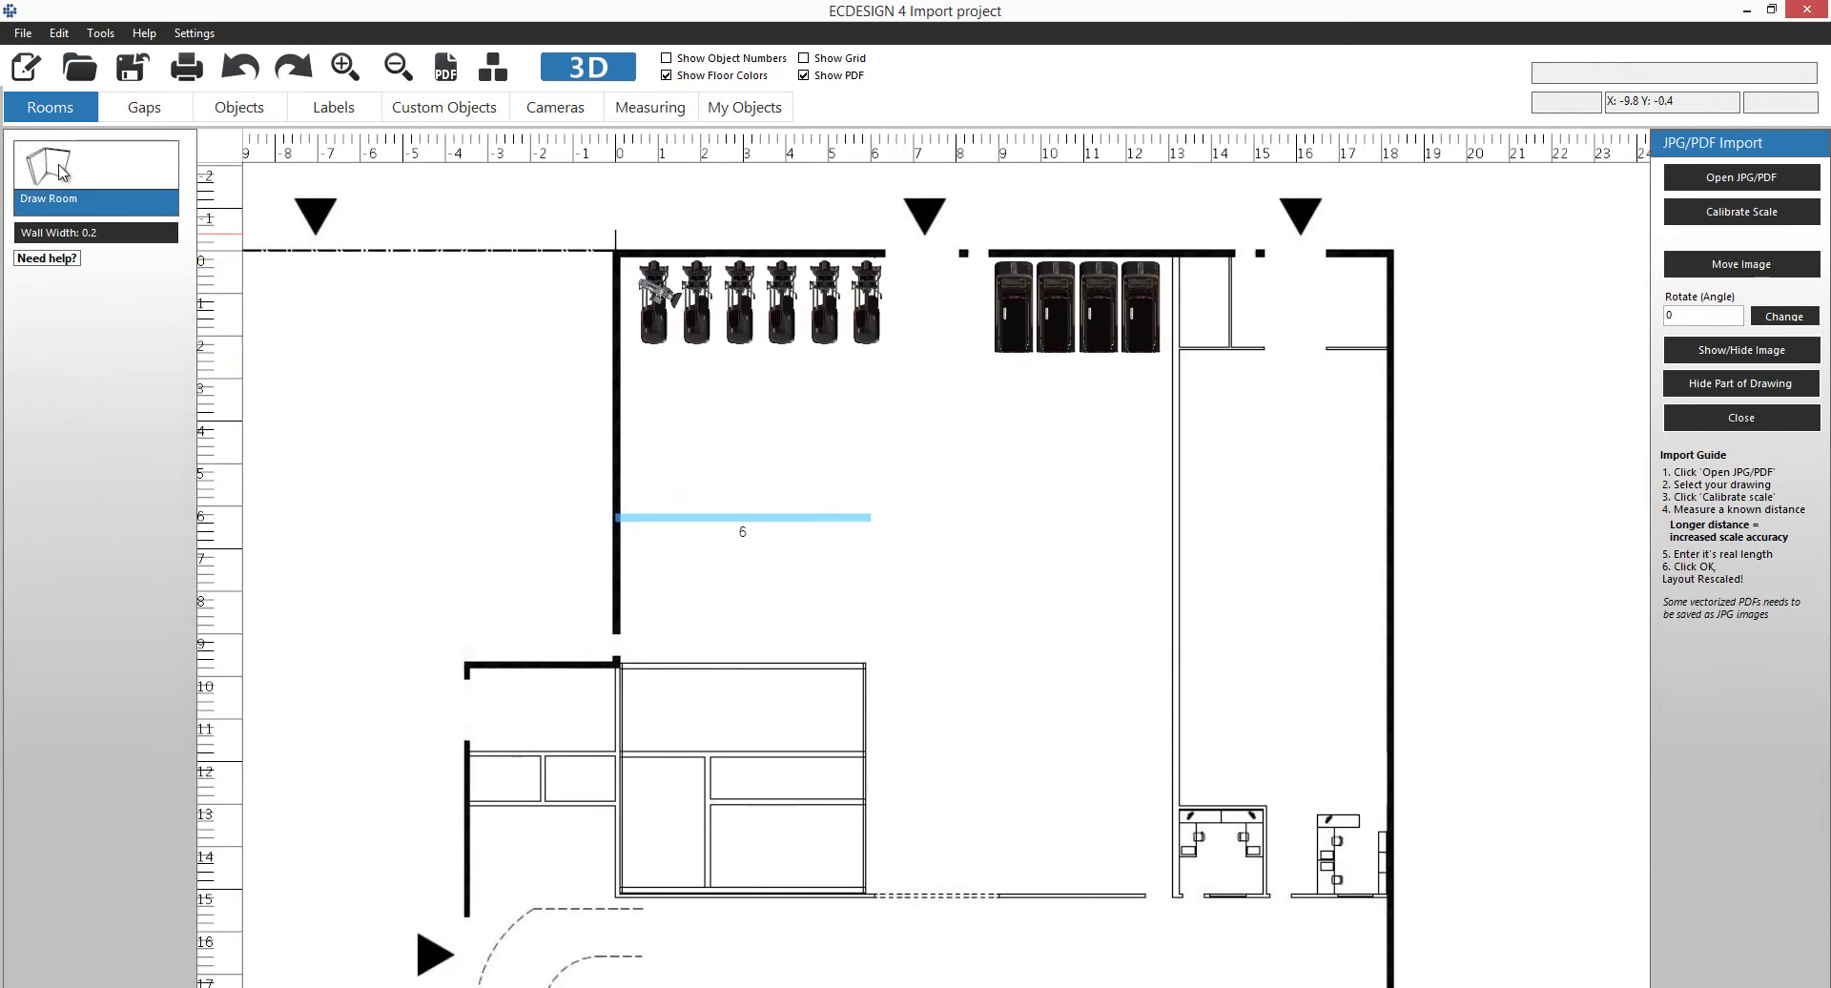
{"action": "left_click", "coordinate": [617, 253]}
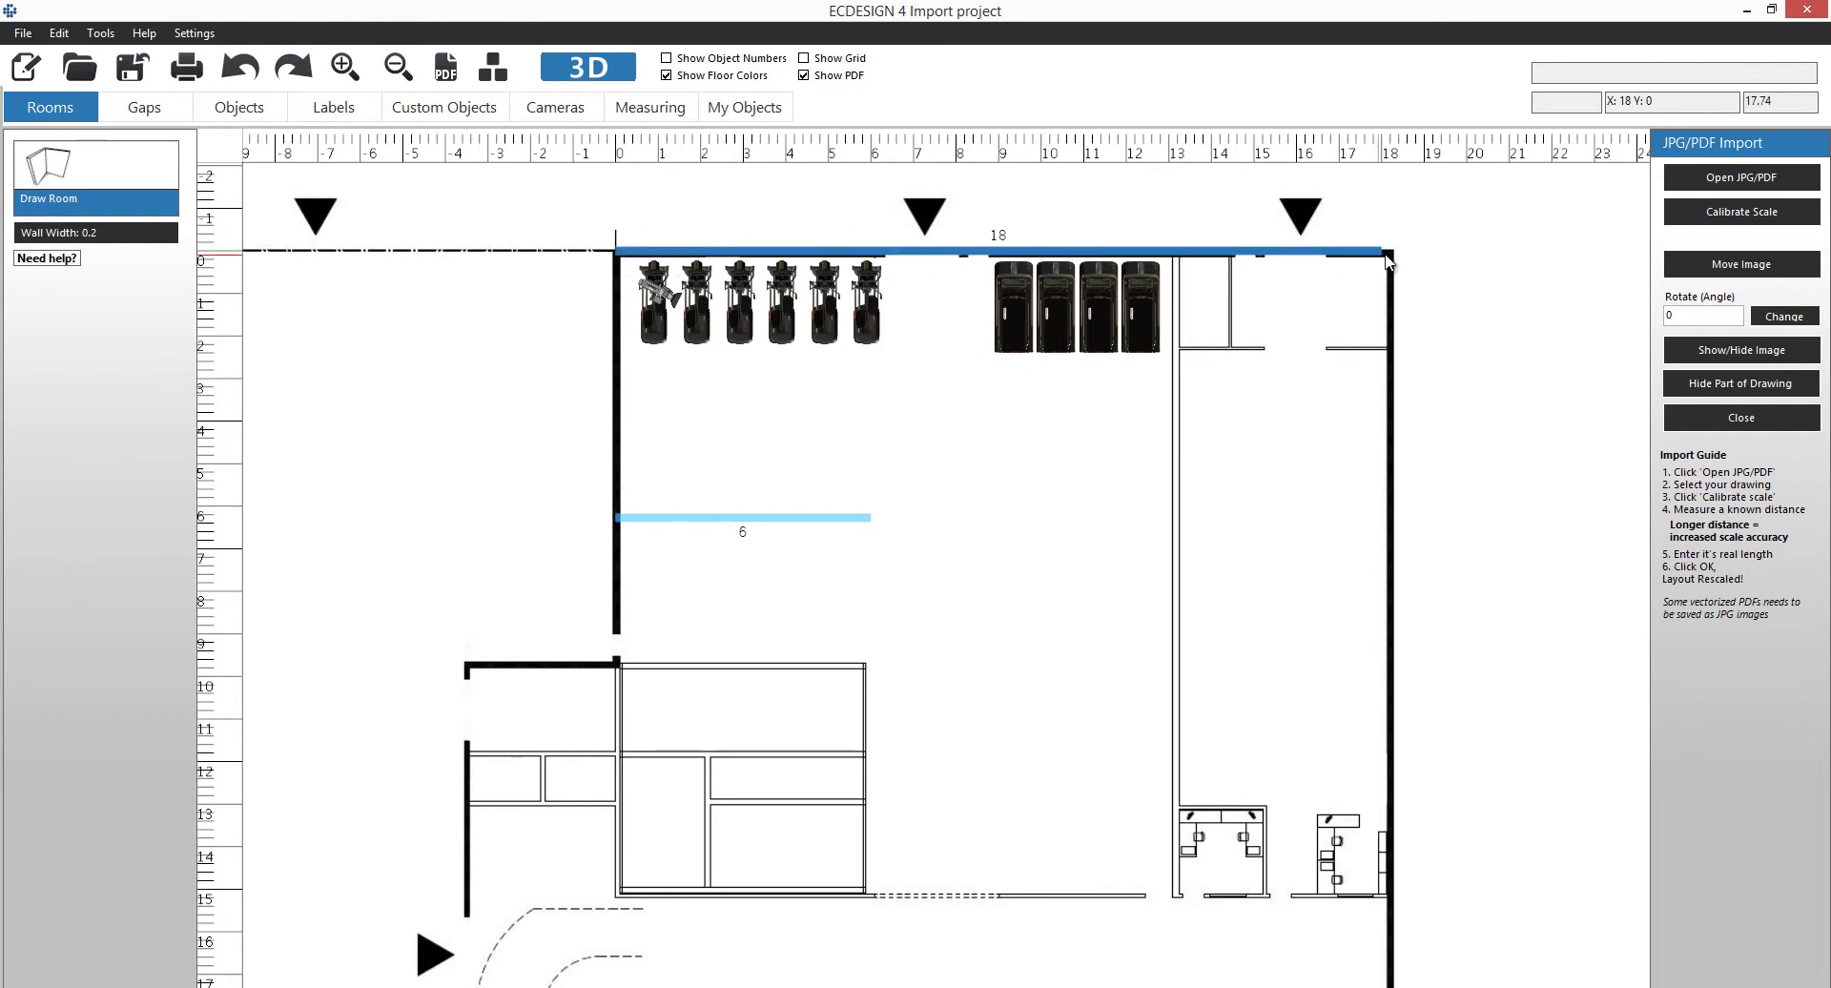
{"action": "left_click", "coordinate": [1394, 293]}
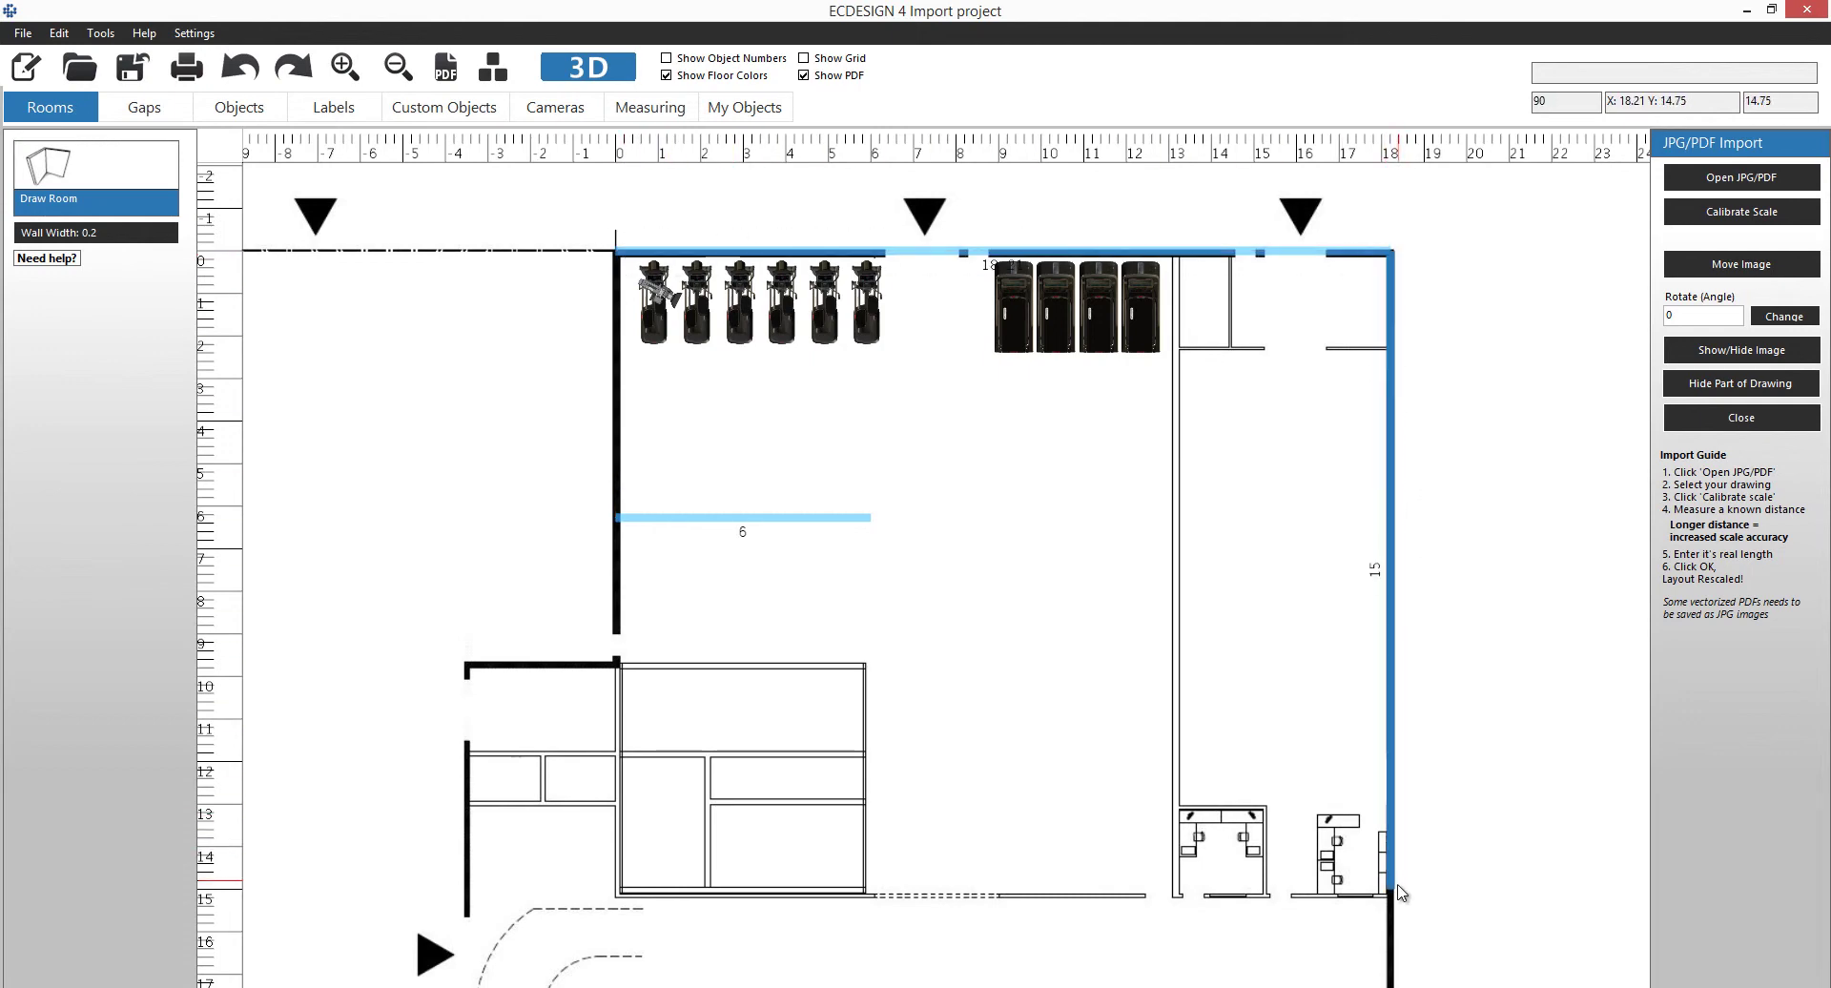
{"action": "scroll", "coordinate": [1394, 899], "scroll_direction": "up", "scroll_amount": 2}
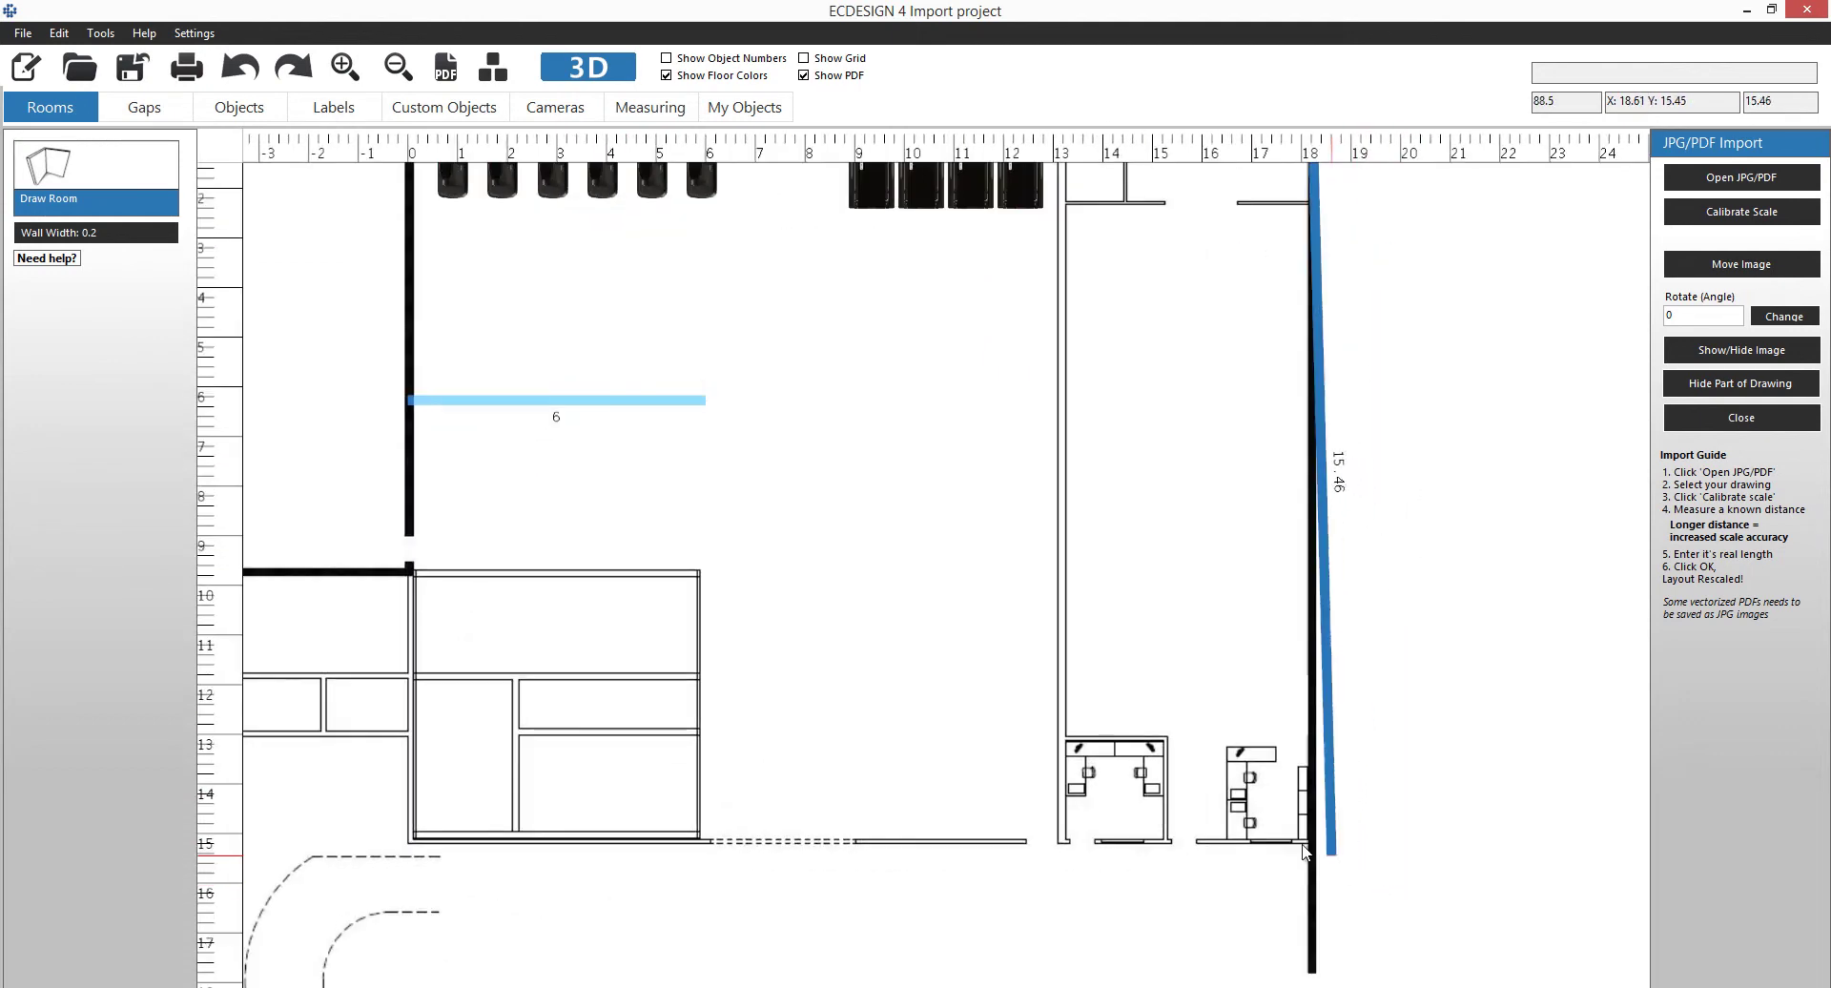
{"action": "left_click", "coordinate": [1392, 897]}
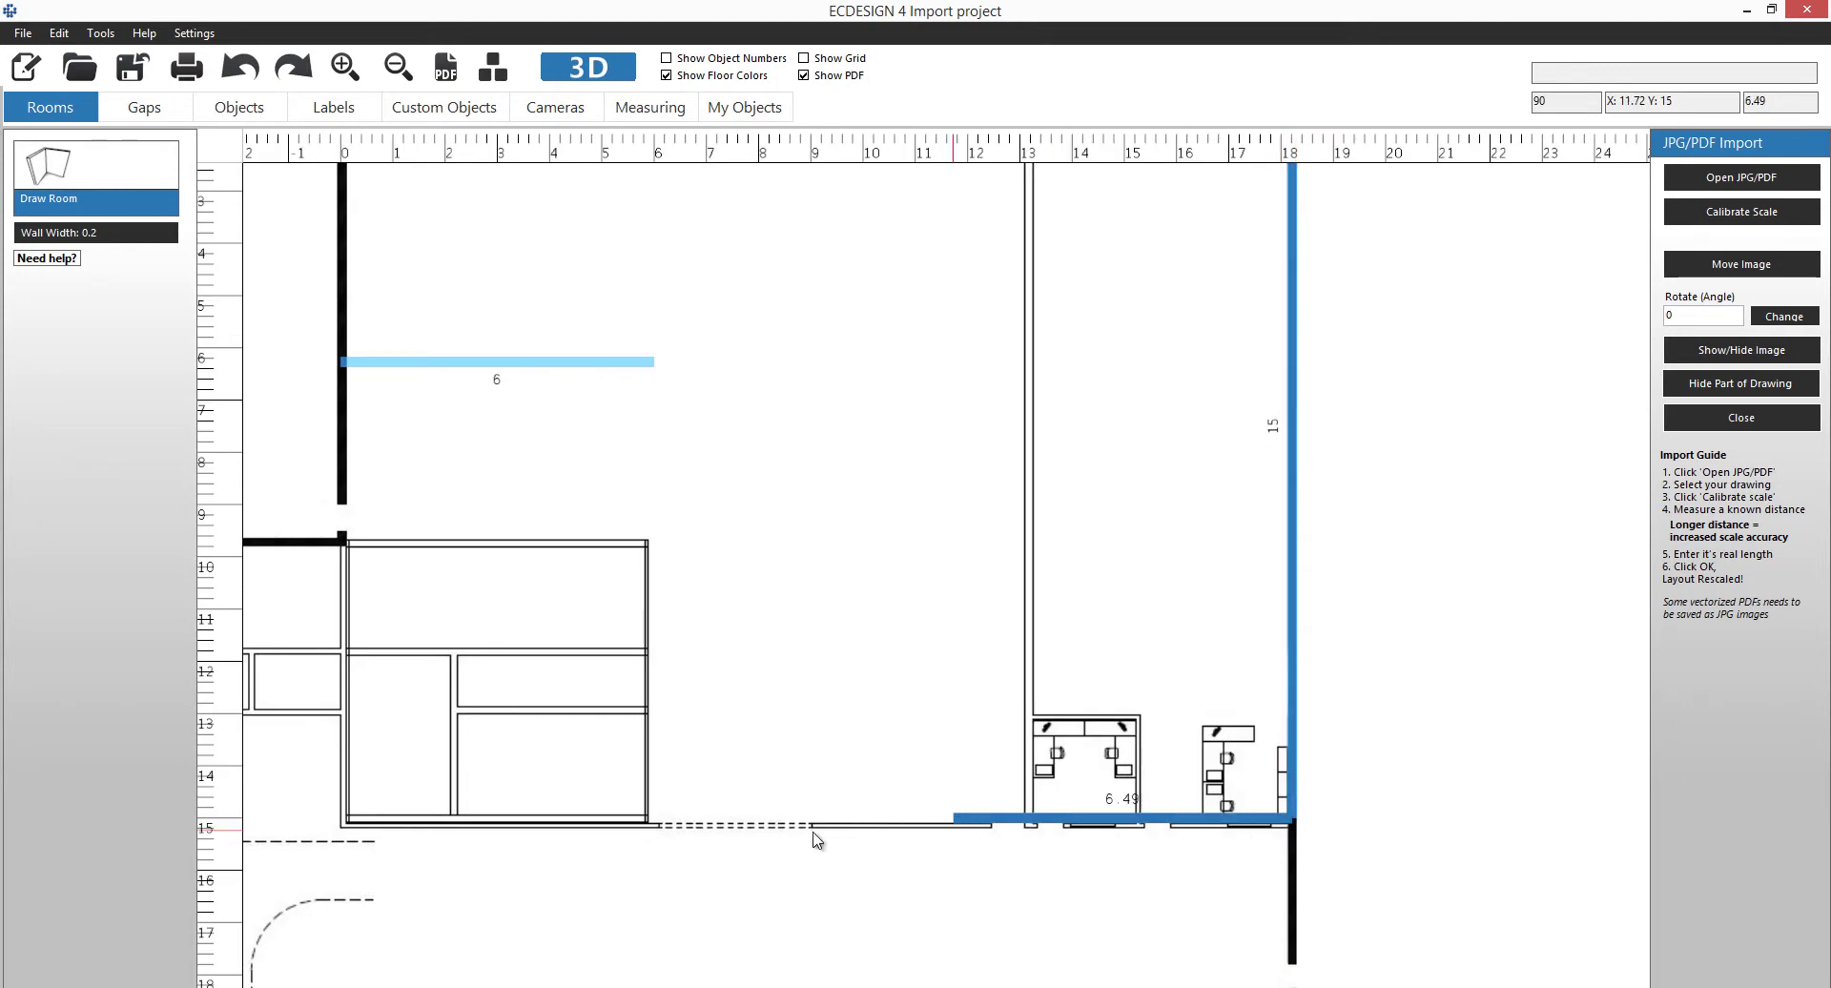
Trace the bottom wall, dismiss the invalid-location warning, and redraw the left wall up to the top wall
{"action": "left_click", "coordinate": [345, 822]}
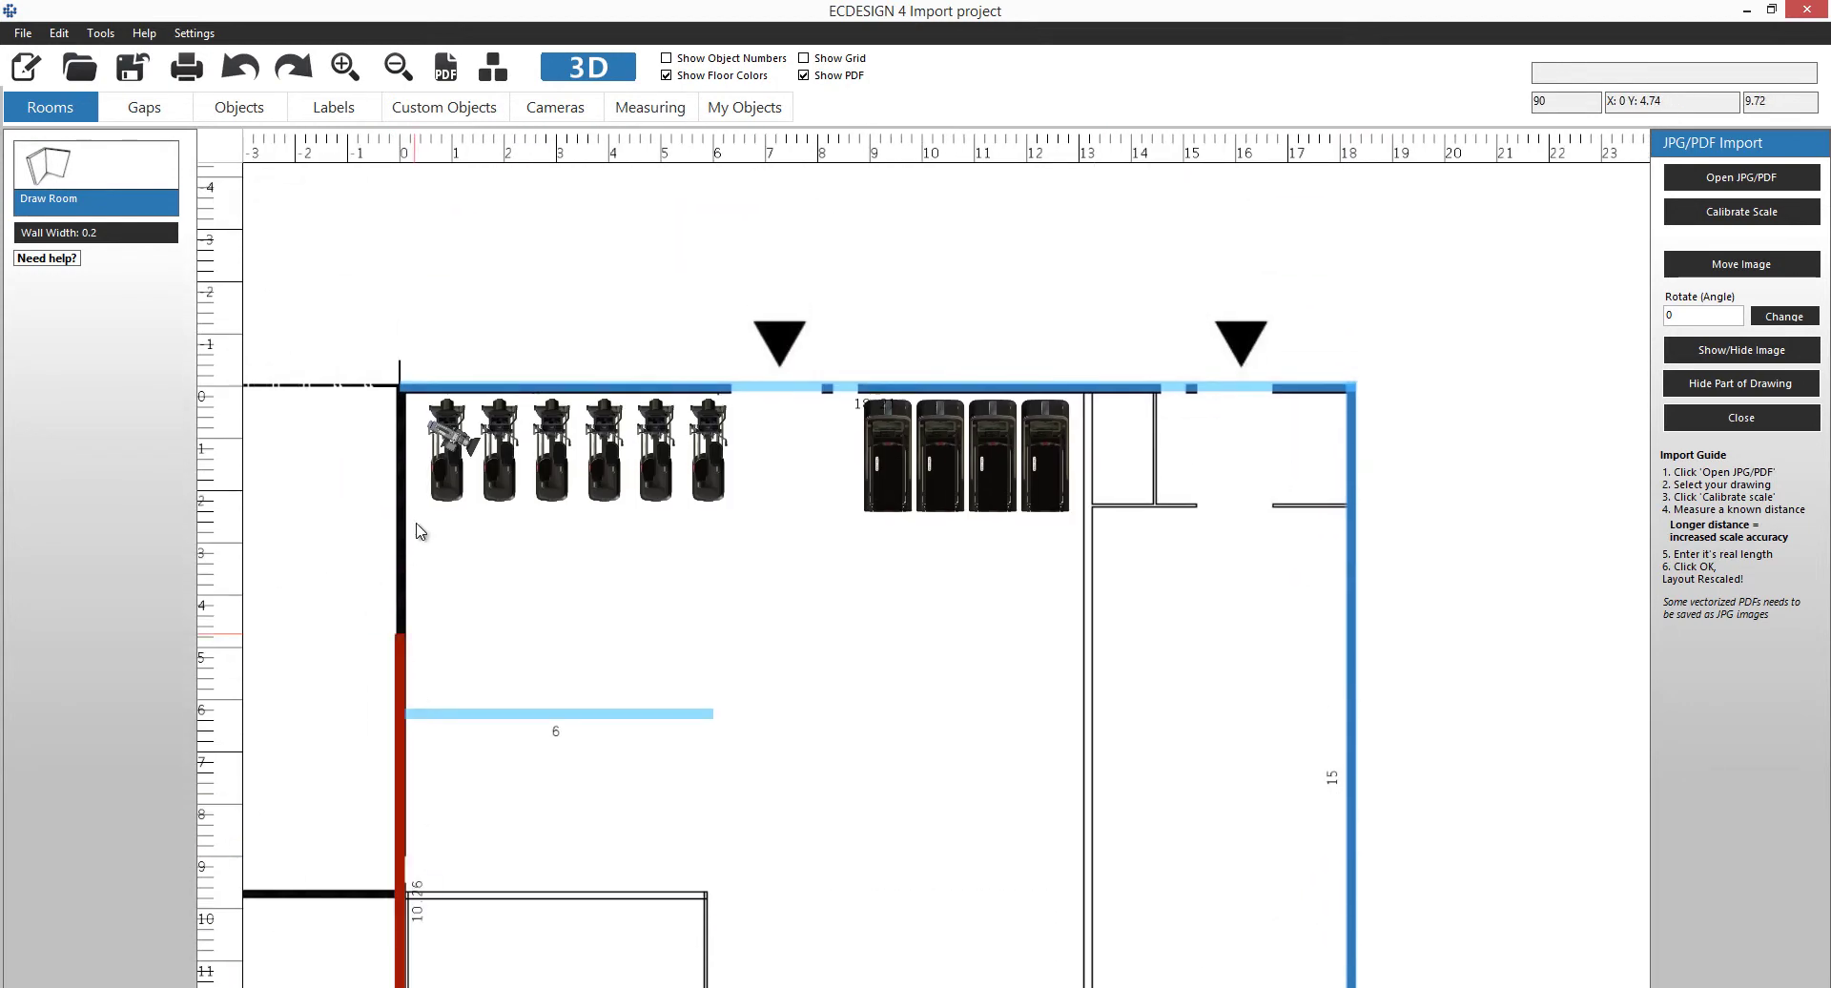
{"action": "left_click", "coordinate": [423, 398]}
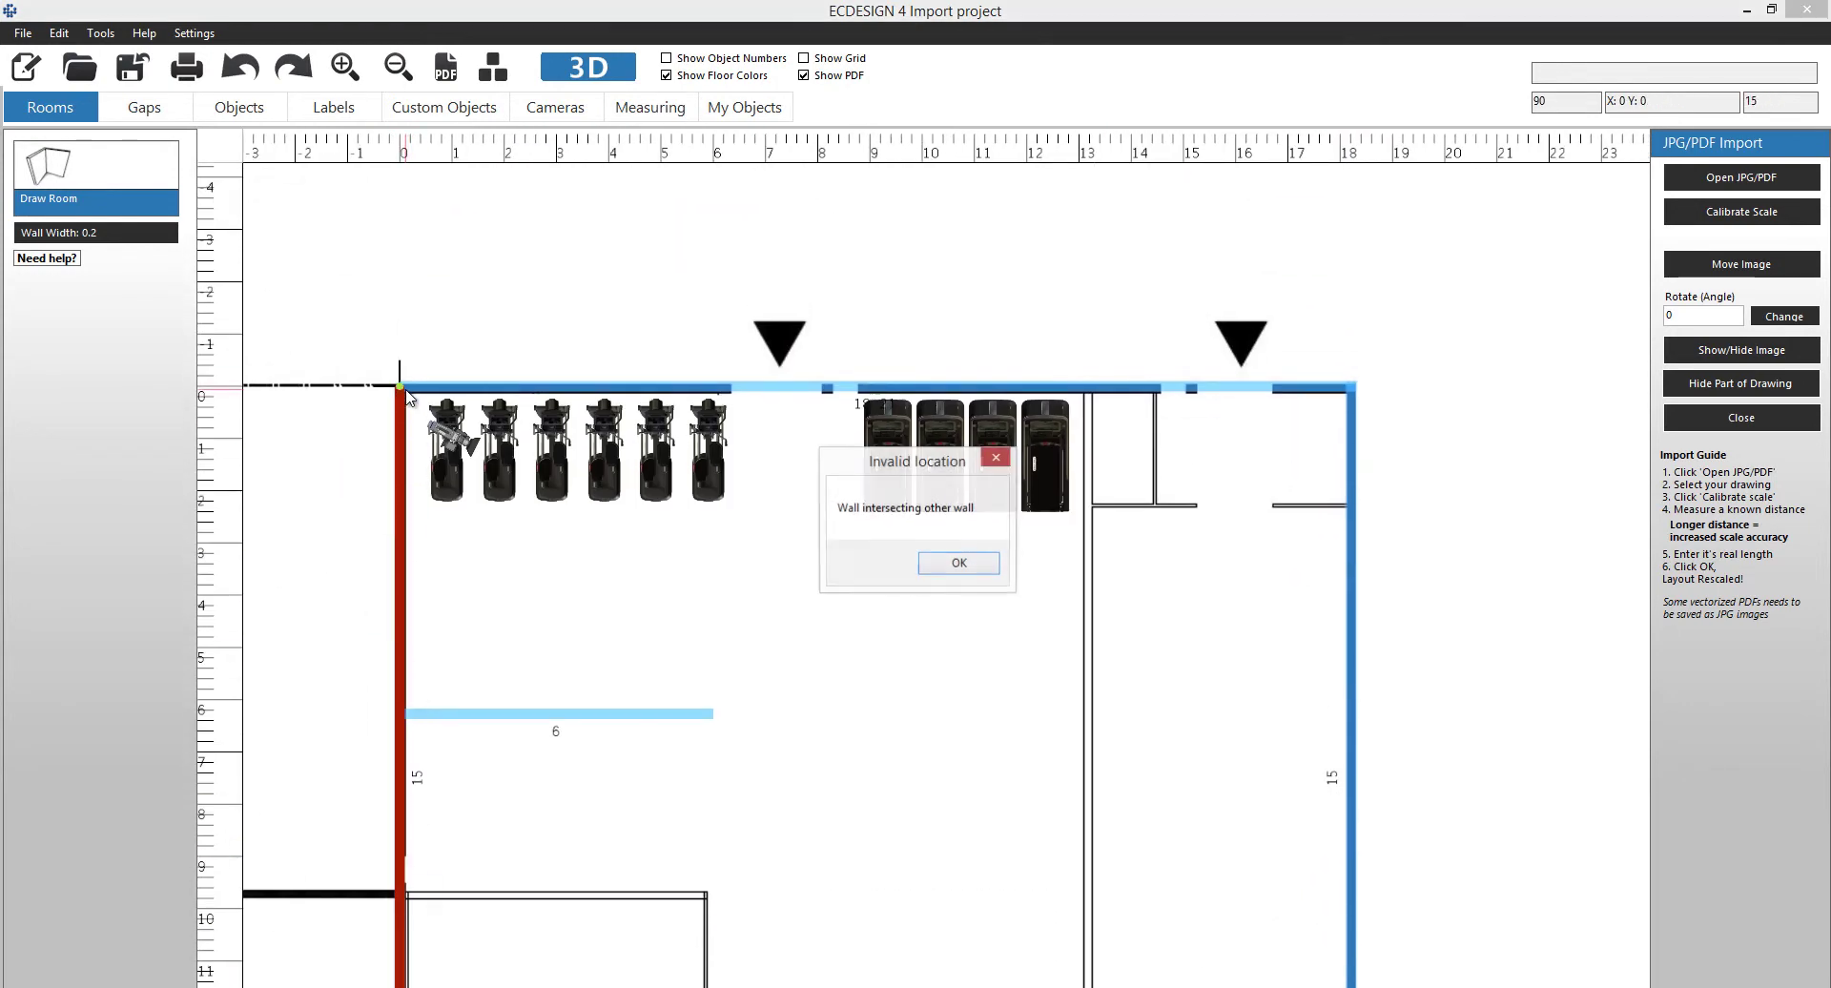
{"action": "left_click", "coordinate": [958, 564]}
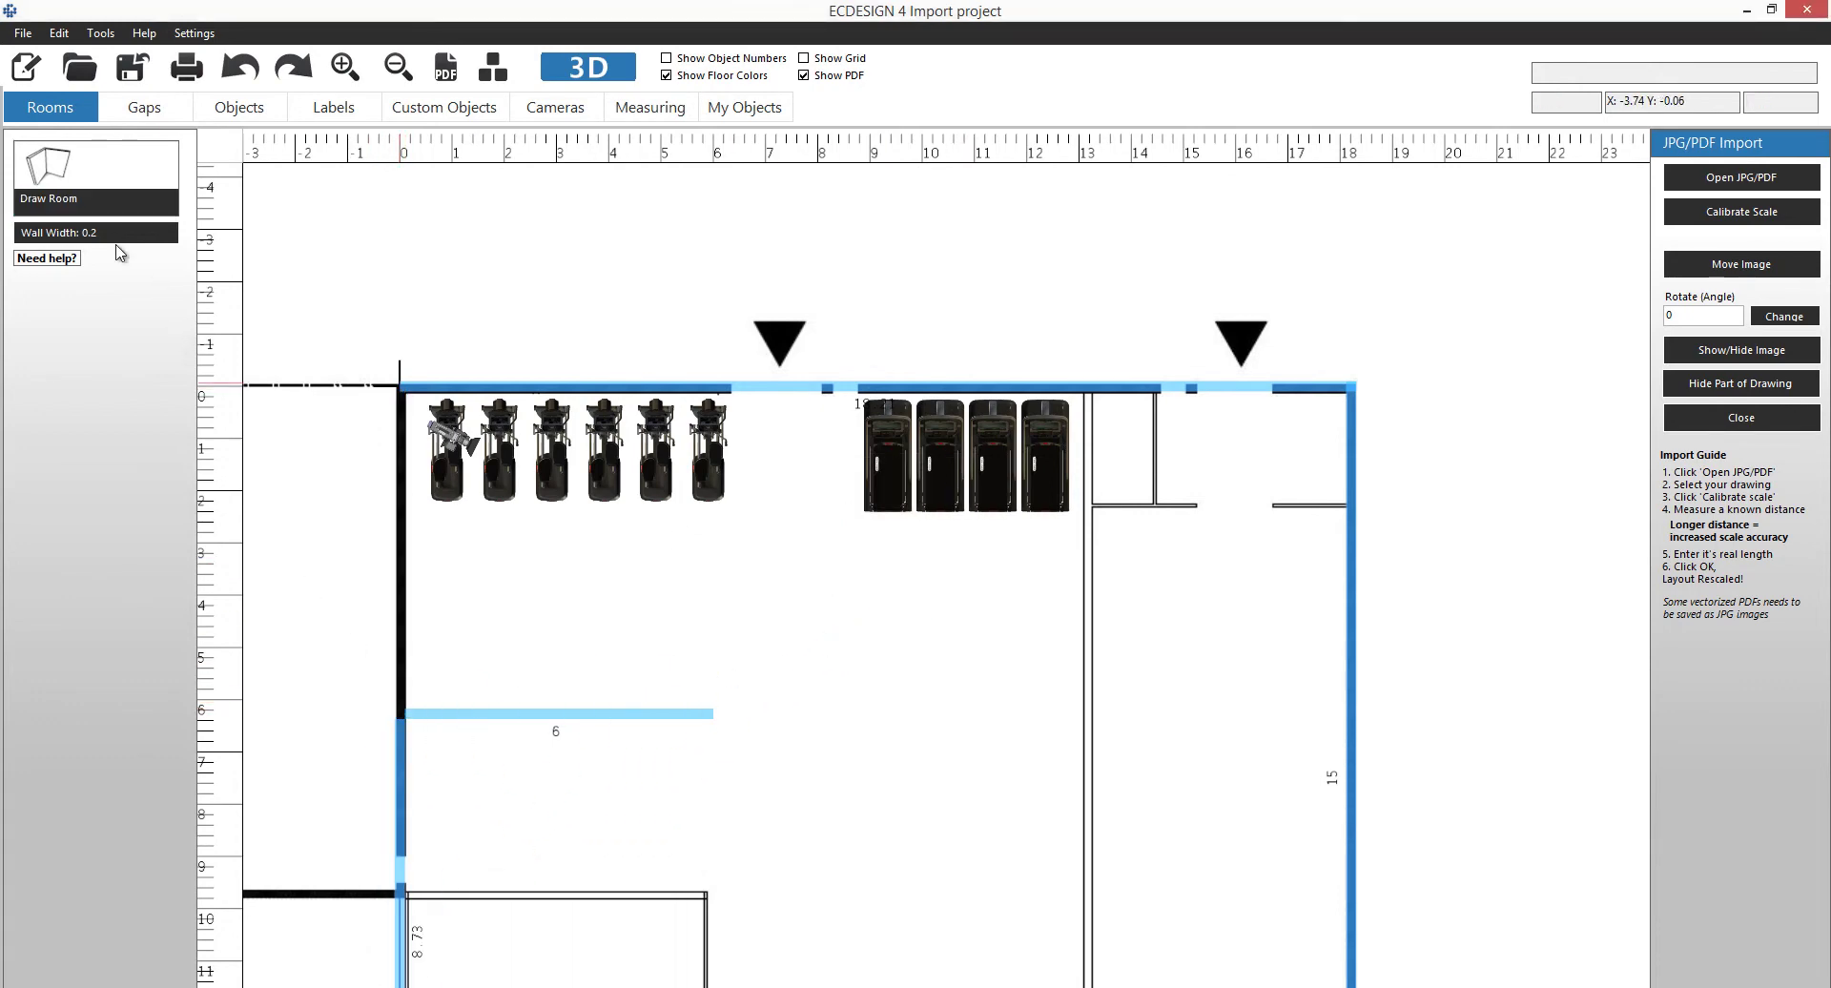
{"action": "left_click", "coordinate": [48, 172]}
{"action": "left_click", "coordinate": [402, 714]}
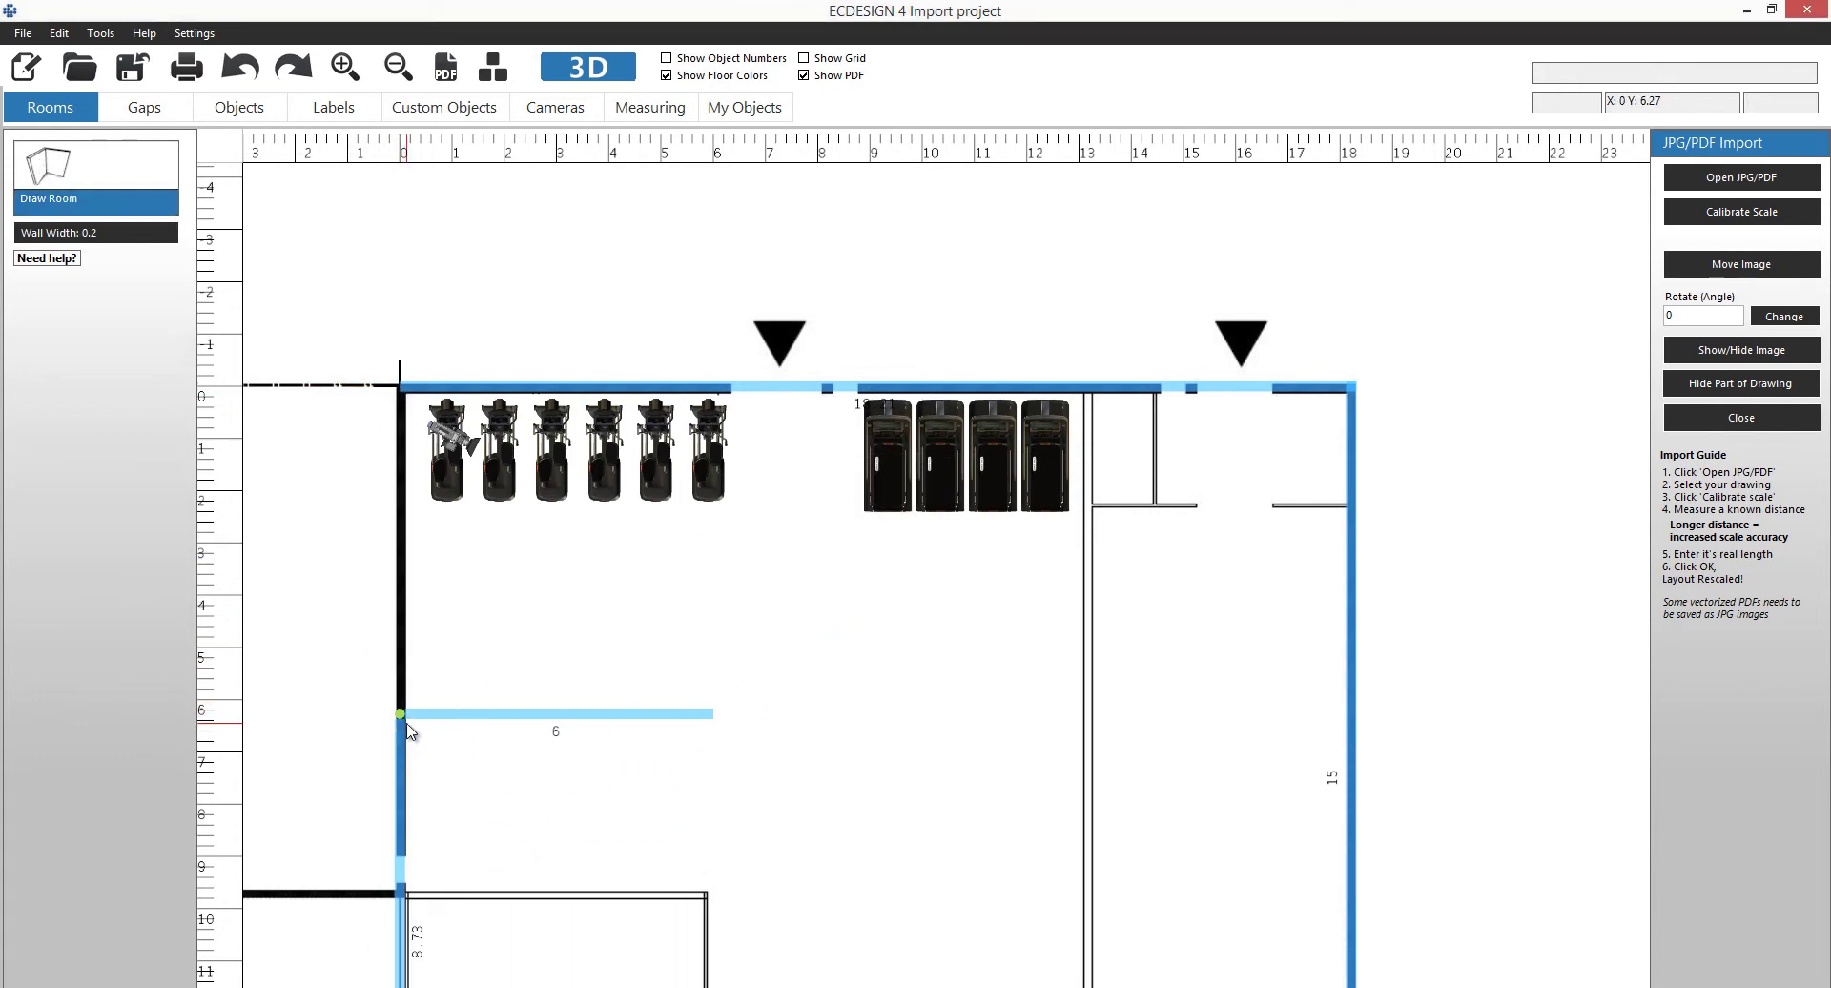
{"action": "left_click", "coordinate": [401, 387]}
{"action": "scroll", "coordinate": [763, 735], "scroll_direction": "up", "scroll_amount": 2}
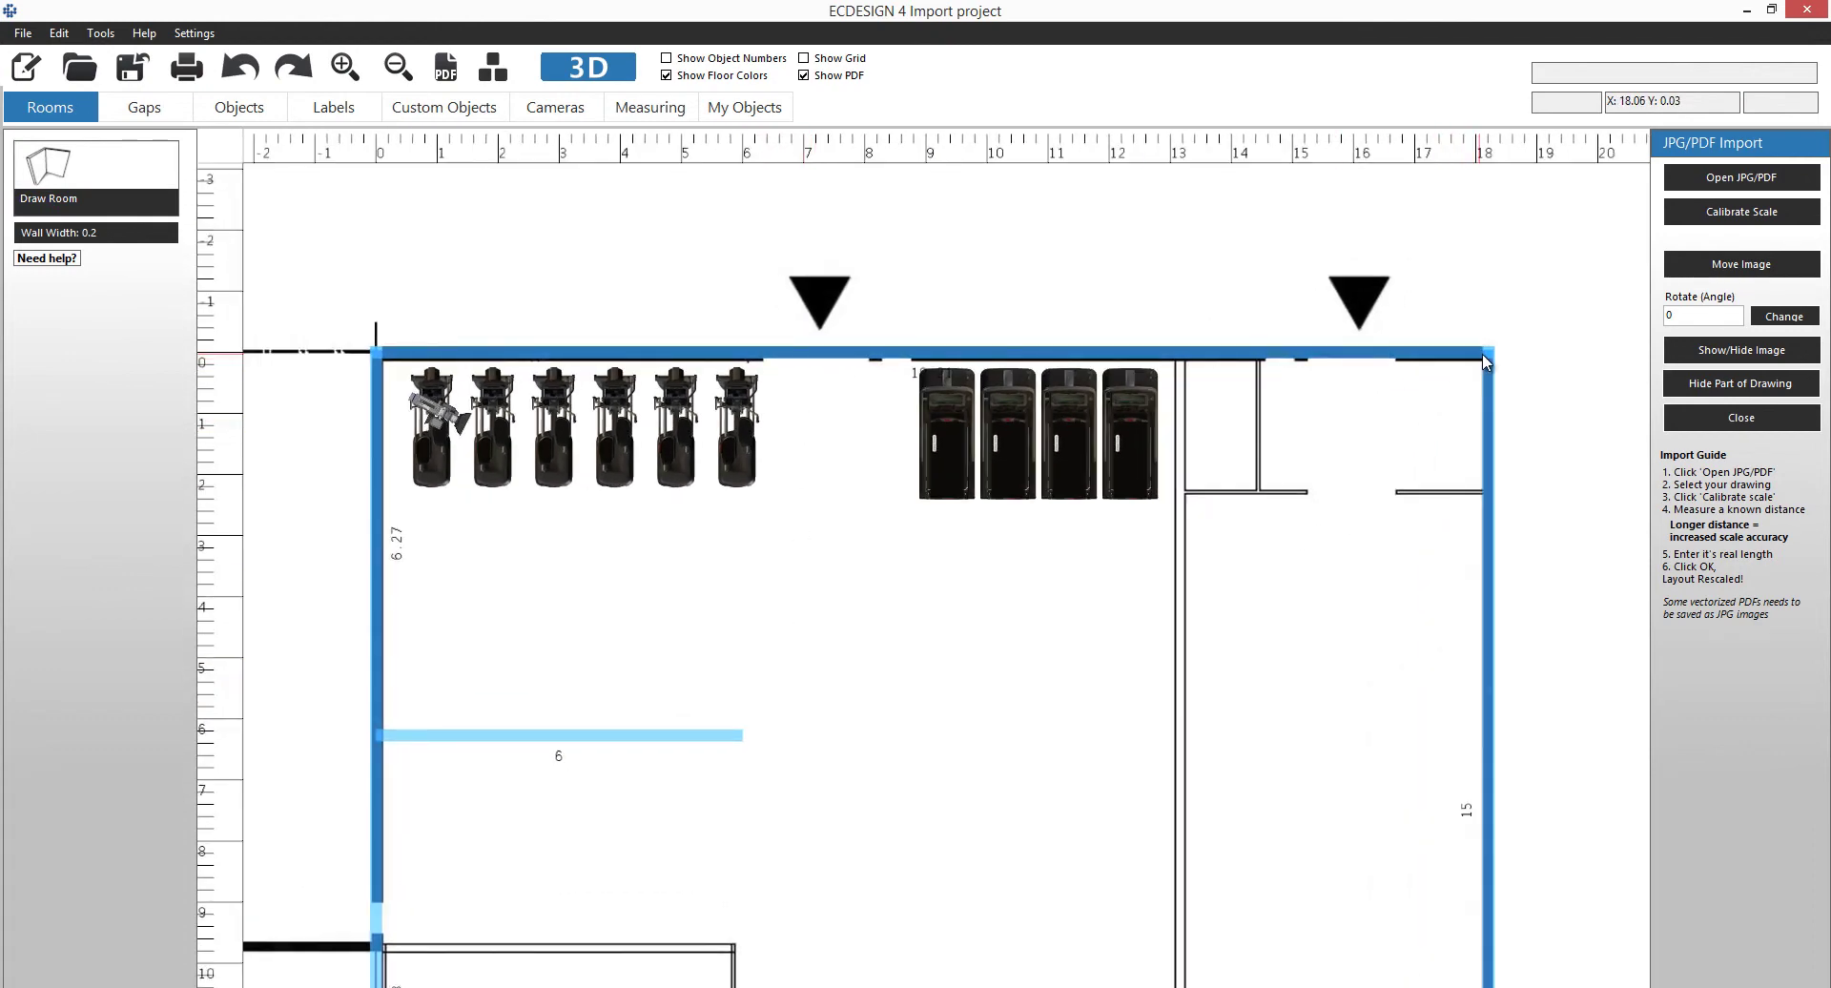
Close the wall outline at the top-right corner, then check and deselect the top wall
{"action": "left_click", "coordinate": [1486, 356]}
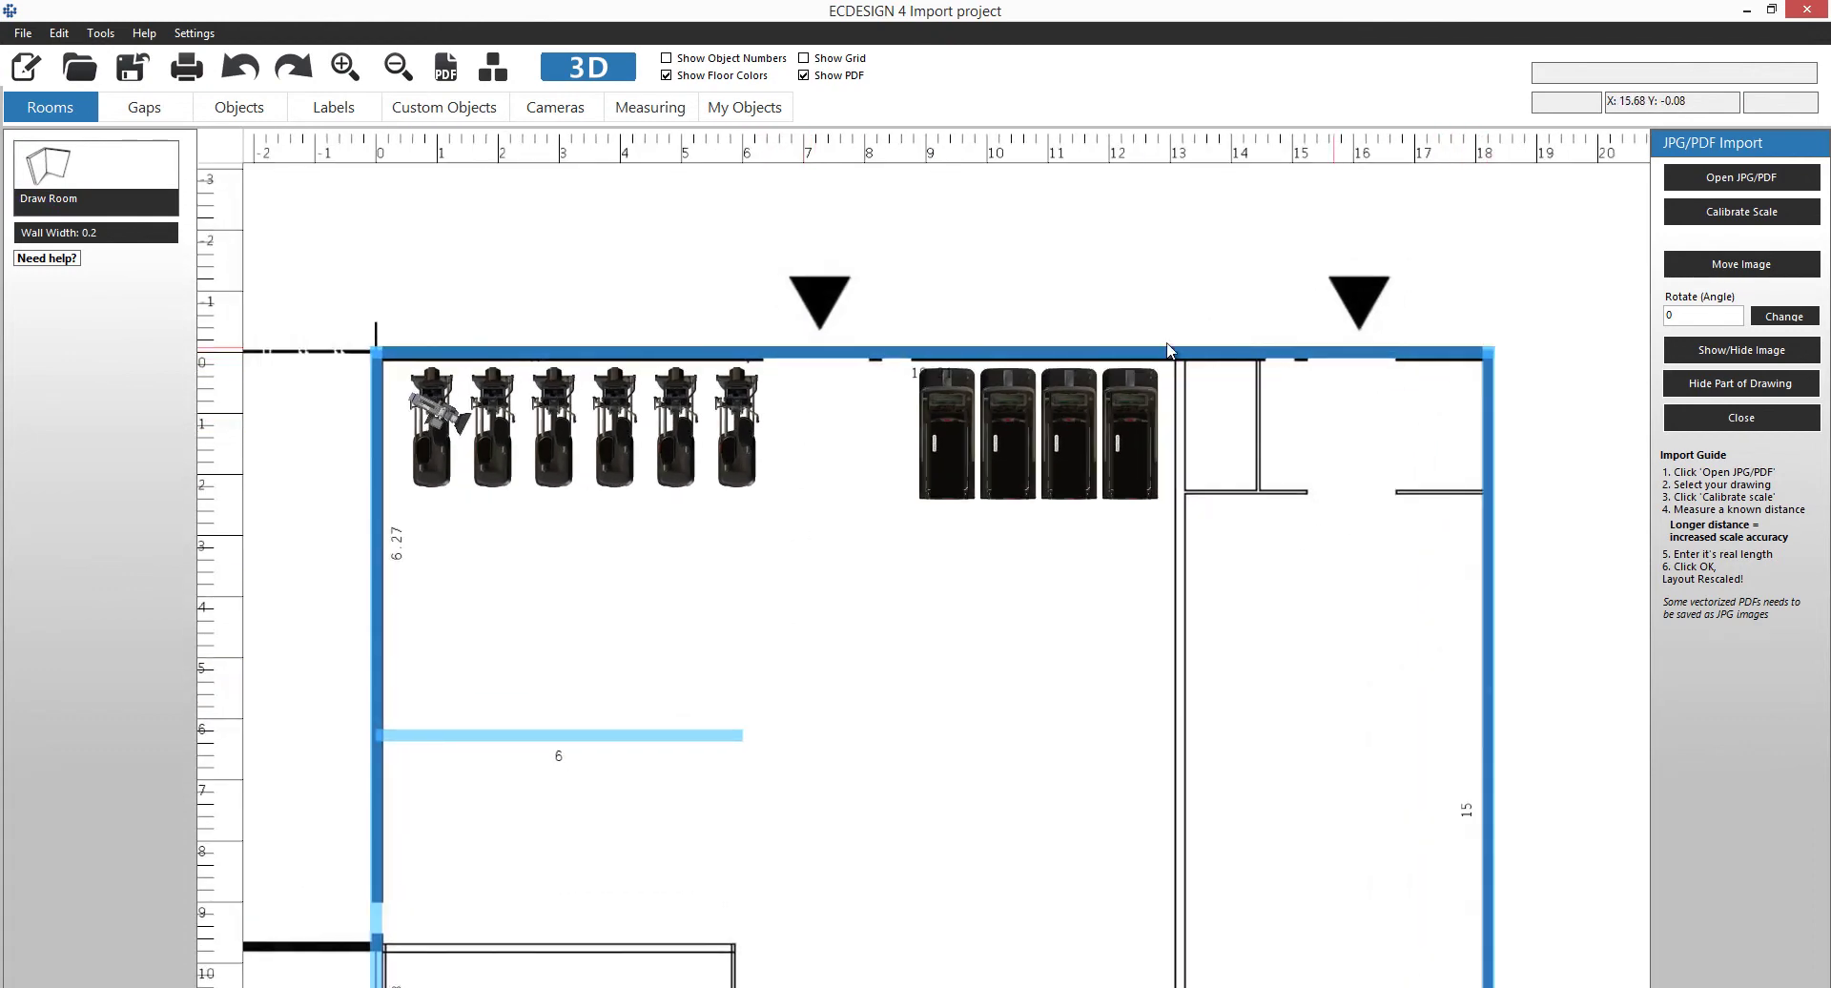
{"action": "left_click", "coordinate": [1011, 356]}
{"action": "left_click", "coordinate": [982, 322]}
Select the room to confirm its 272.32 area in Room Properties
{"action": "middle_click_drag", "start_coordinate": [998, 760], "coordinate": [1039, 637]}
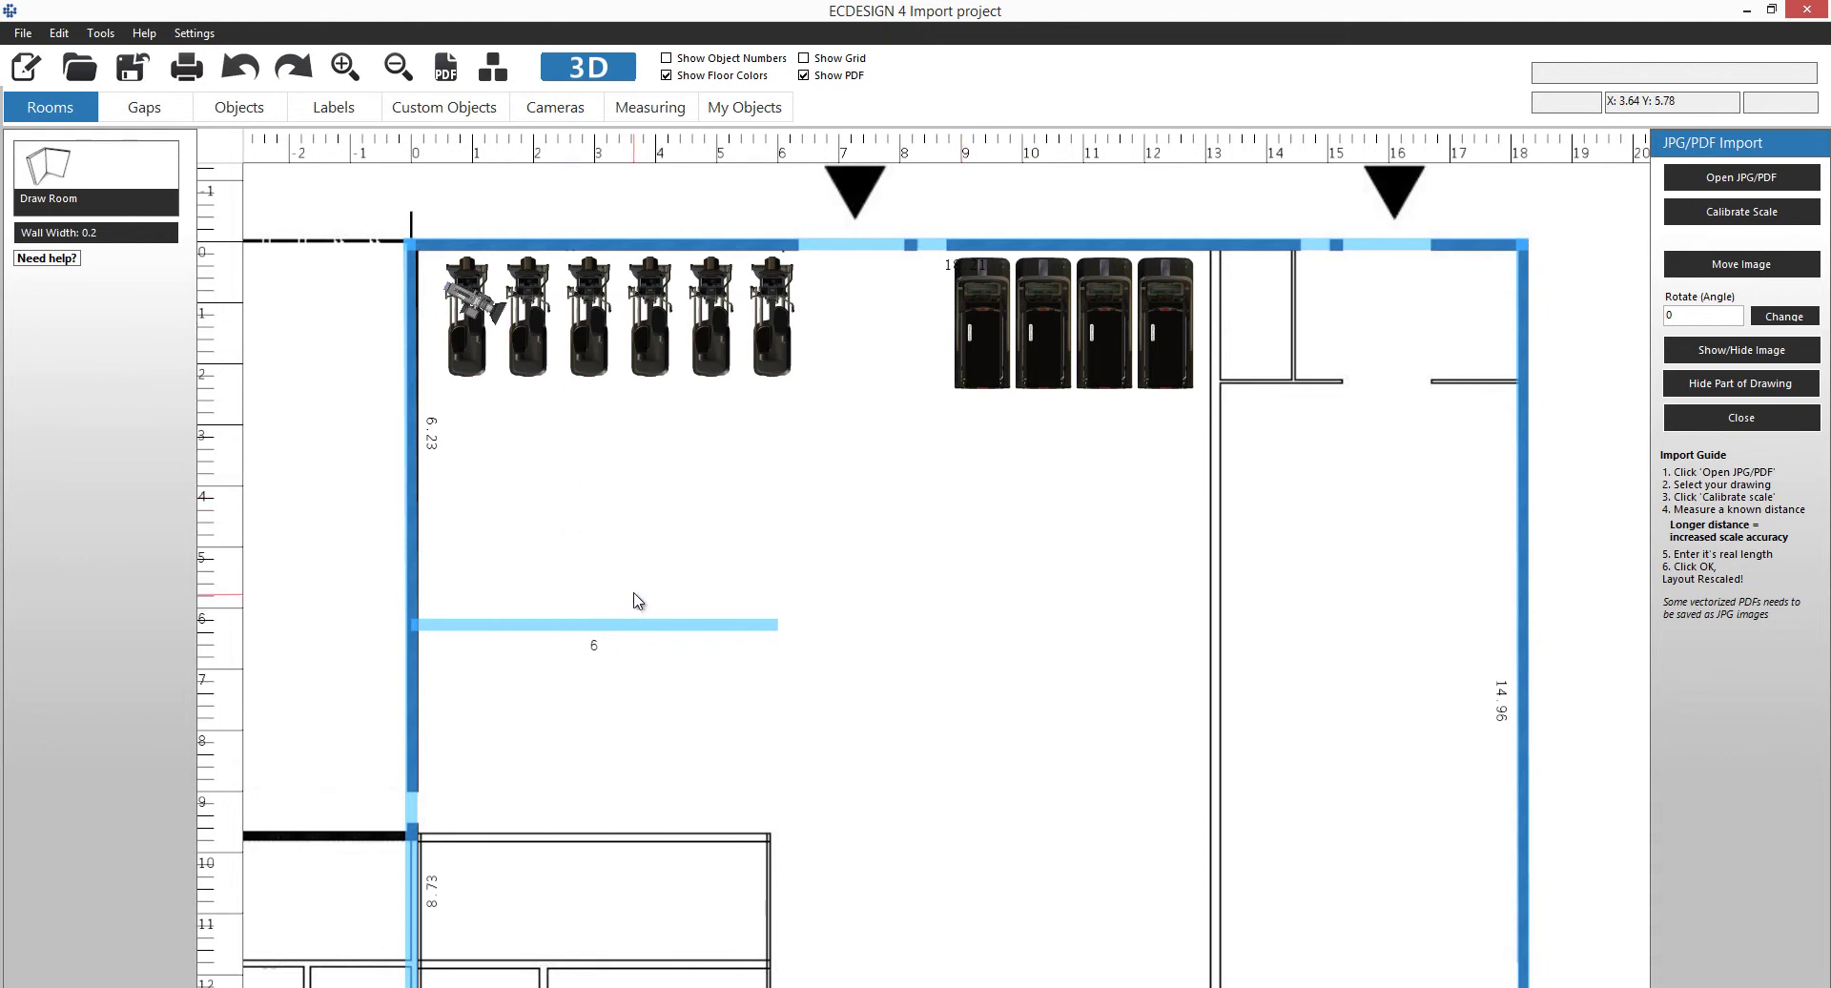
{"action": "left_click", "coordinate": [691, 484]}
{"action": "scroll", "coordinate": [768, 556], "scroll_direction": "down", "scroll_amount": 1}
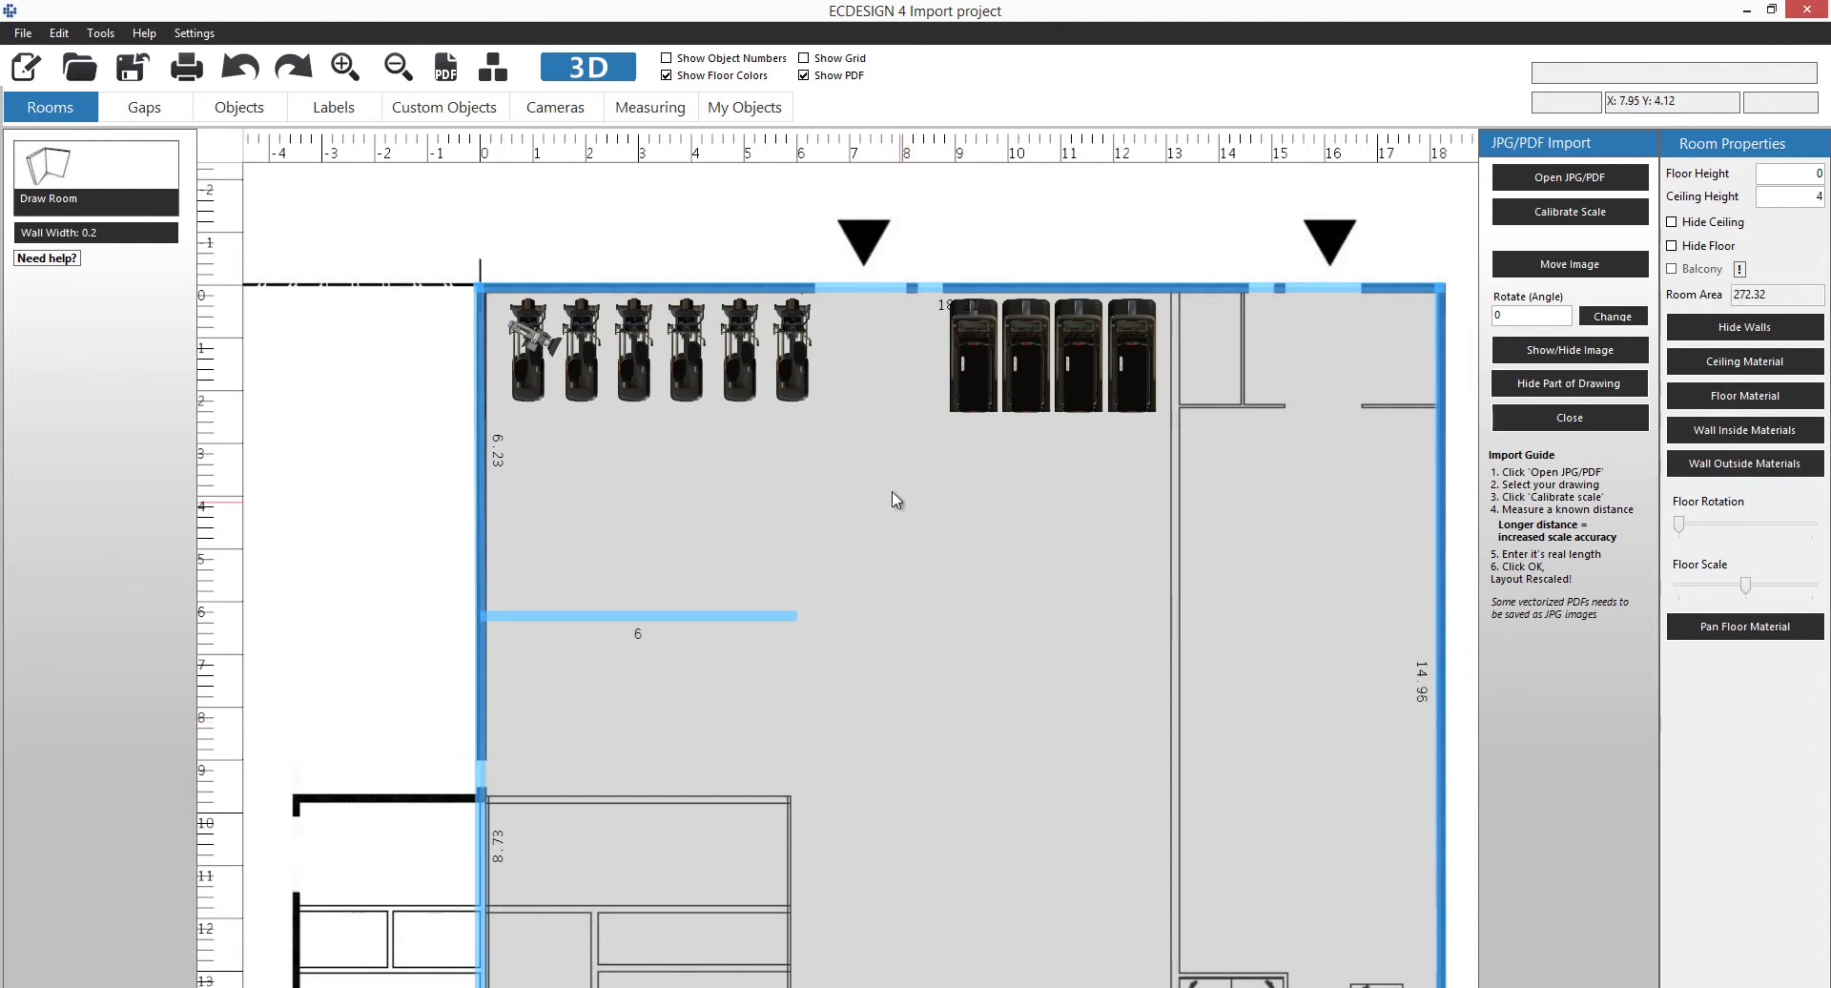
{"action": "scroll", "coordinate": [891, 498], "scroll_direction": "up", "scroll_amount": 1}
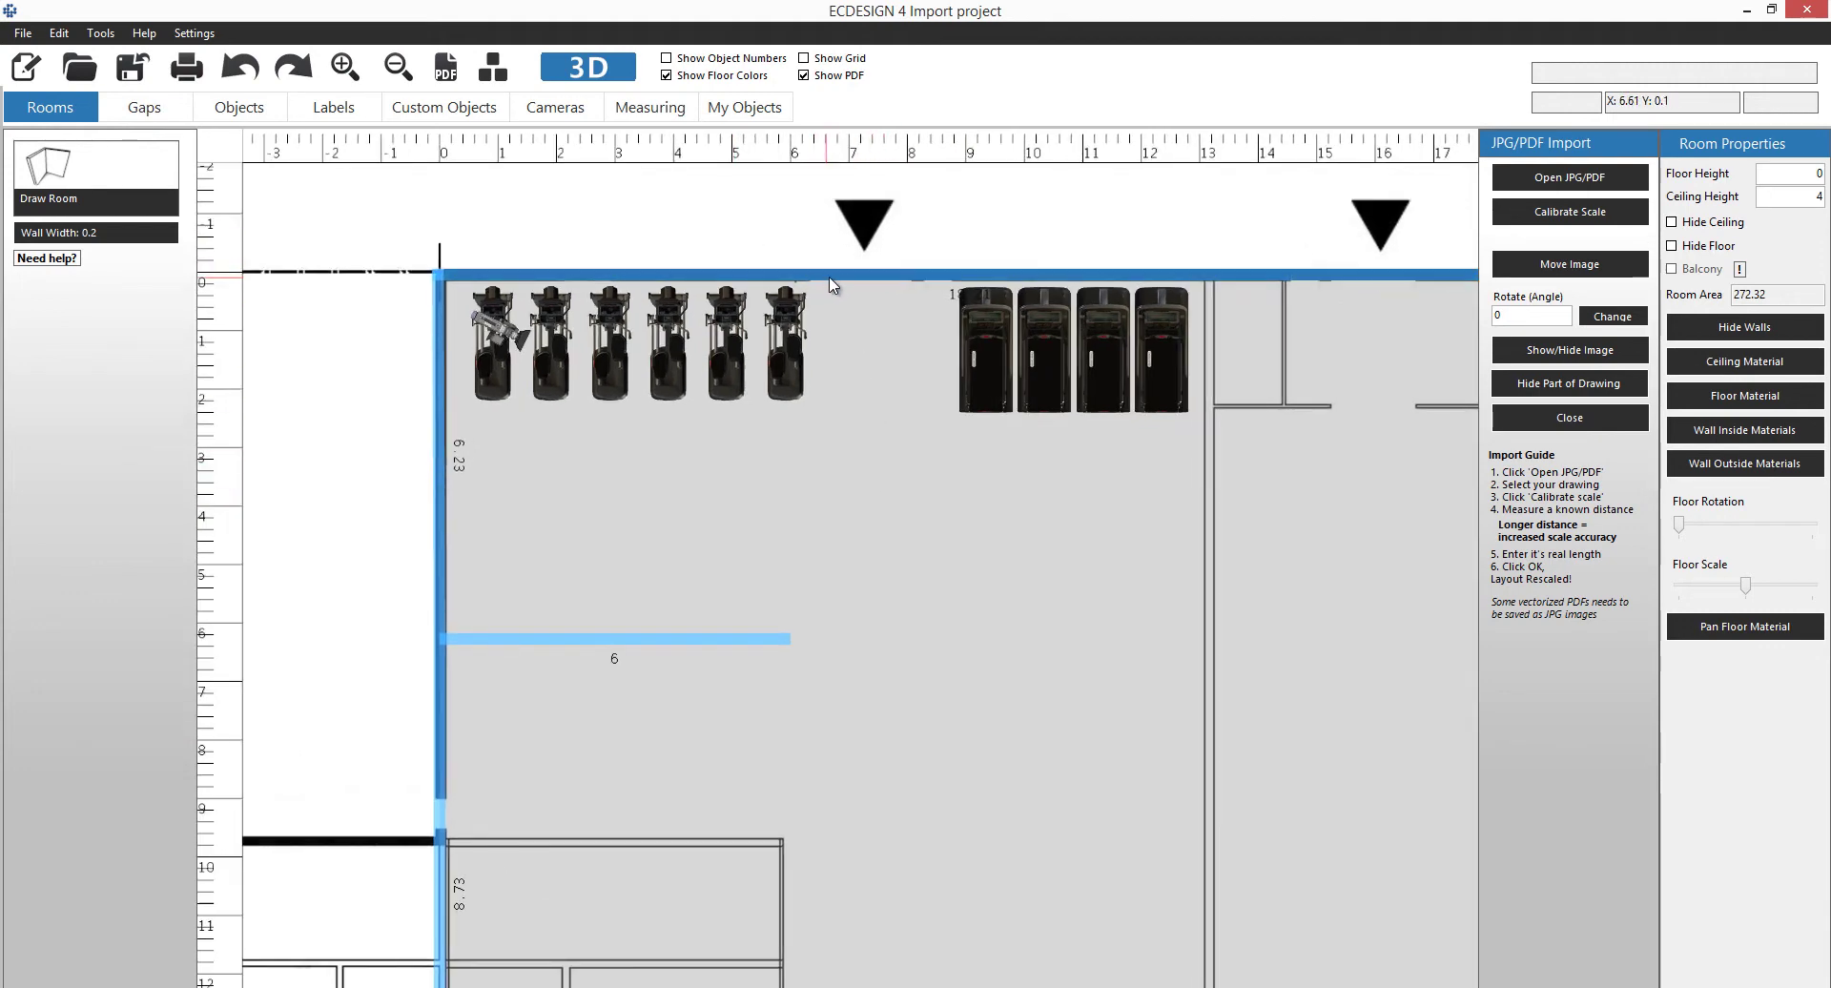
{"action": "scroll", "coordinate": [867, 335], "scroll_direction": "up", "scroll_amount": 2}
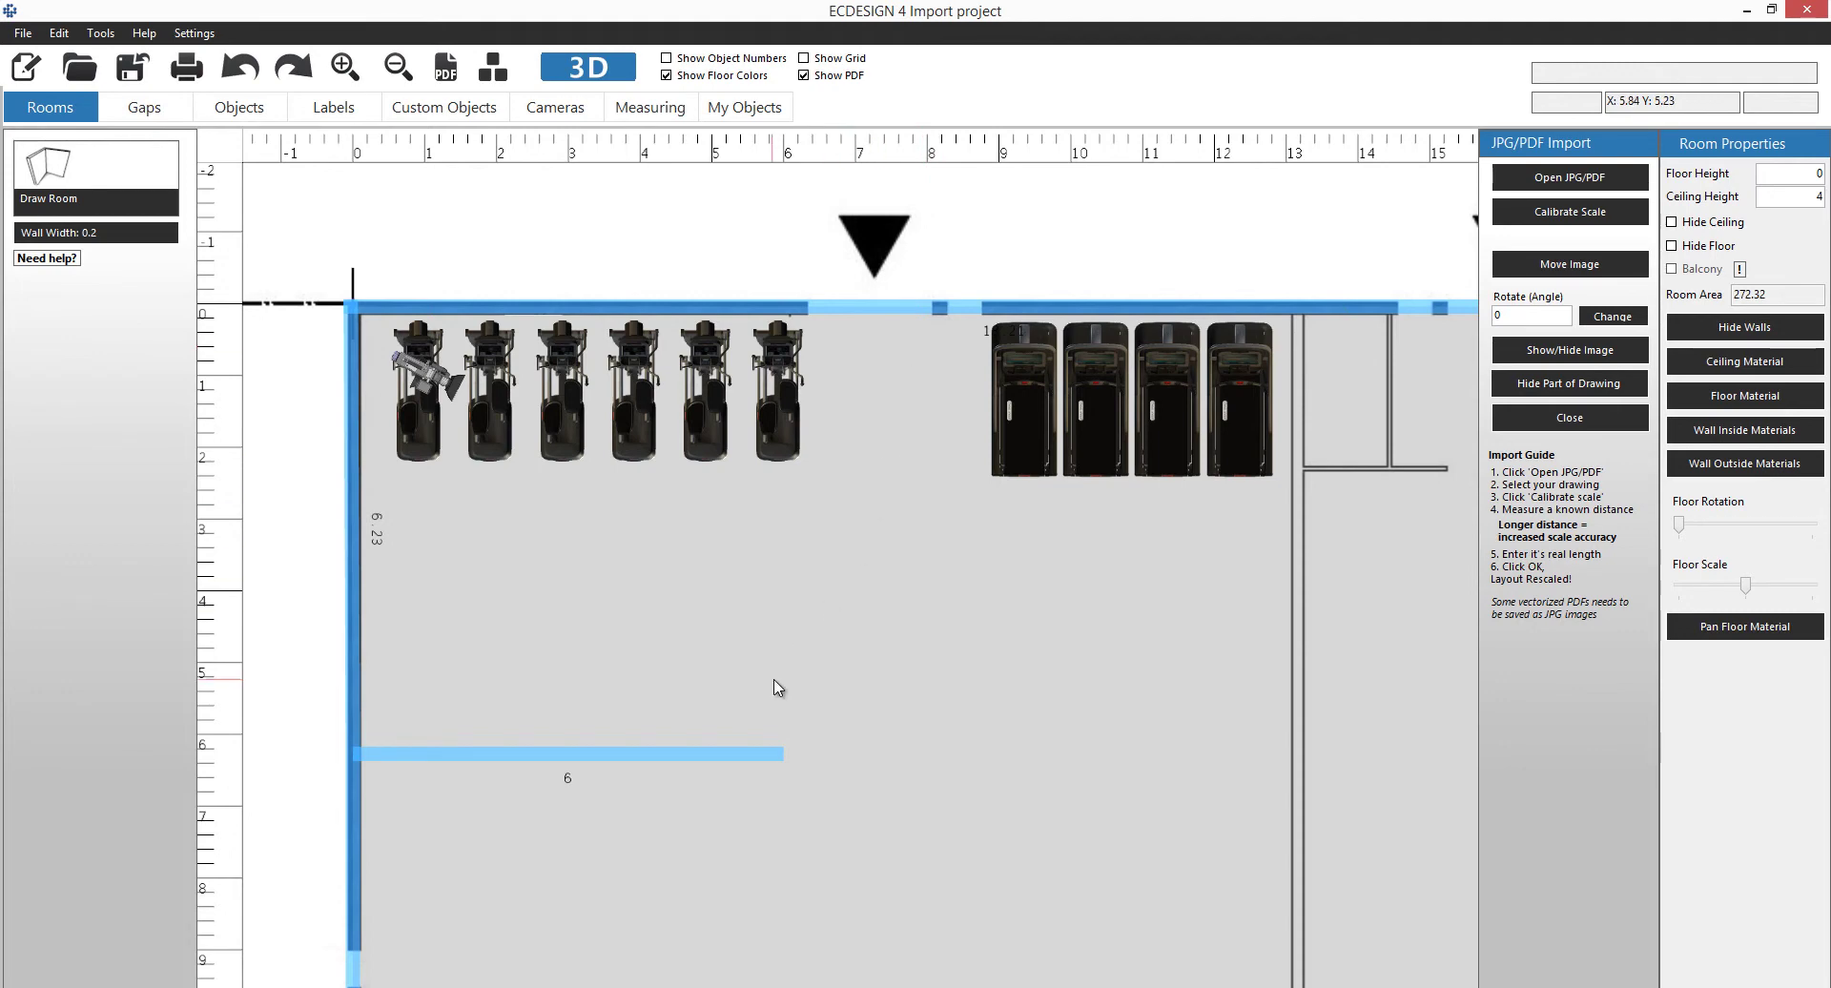
{"action": "middle_click_drag", "start_coordinate": [830, 695], "coordinate": [810, 641]}
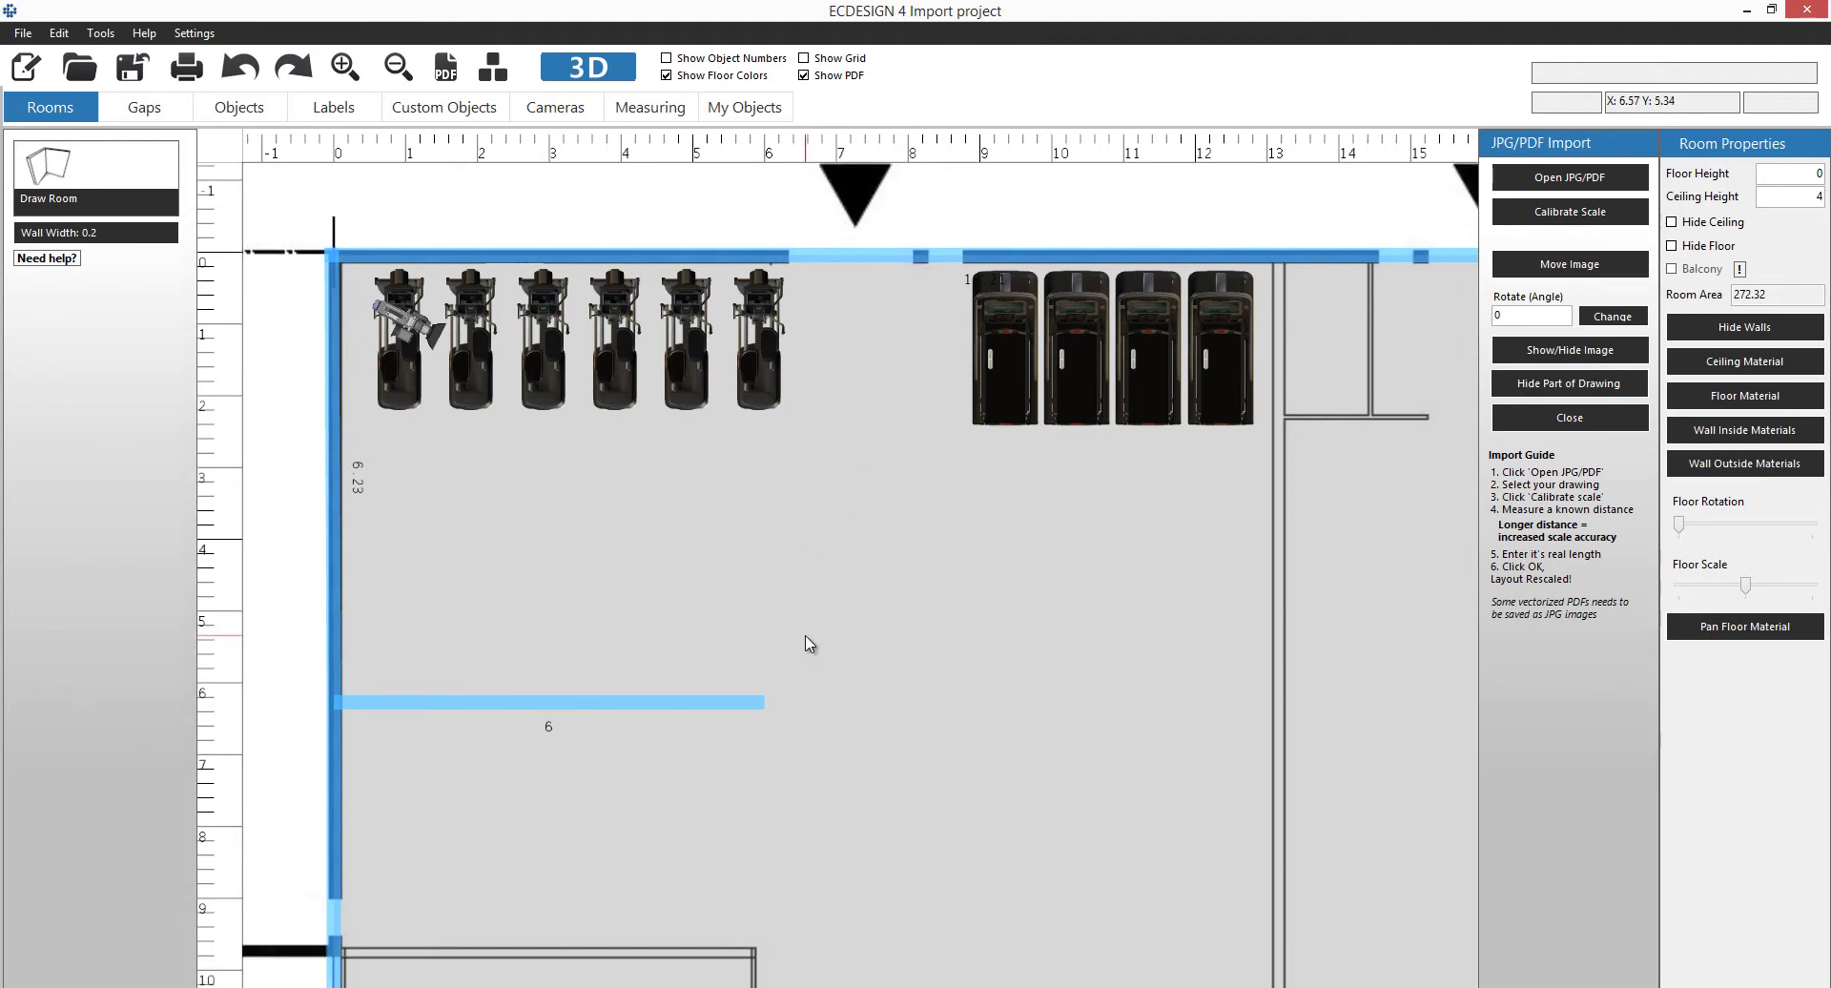
{"action": "scroll", "coordinate": [815, 651], "scroll_direction": "down", "scroll_amount": 3}
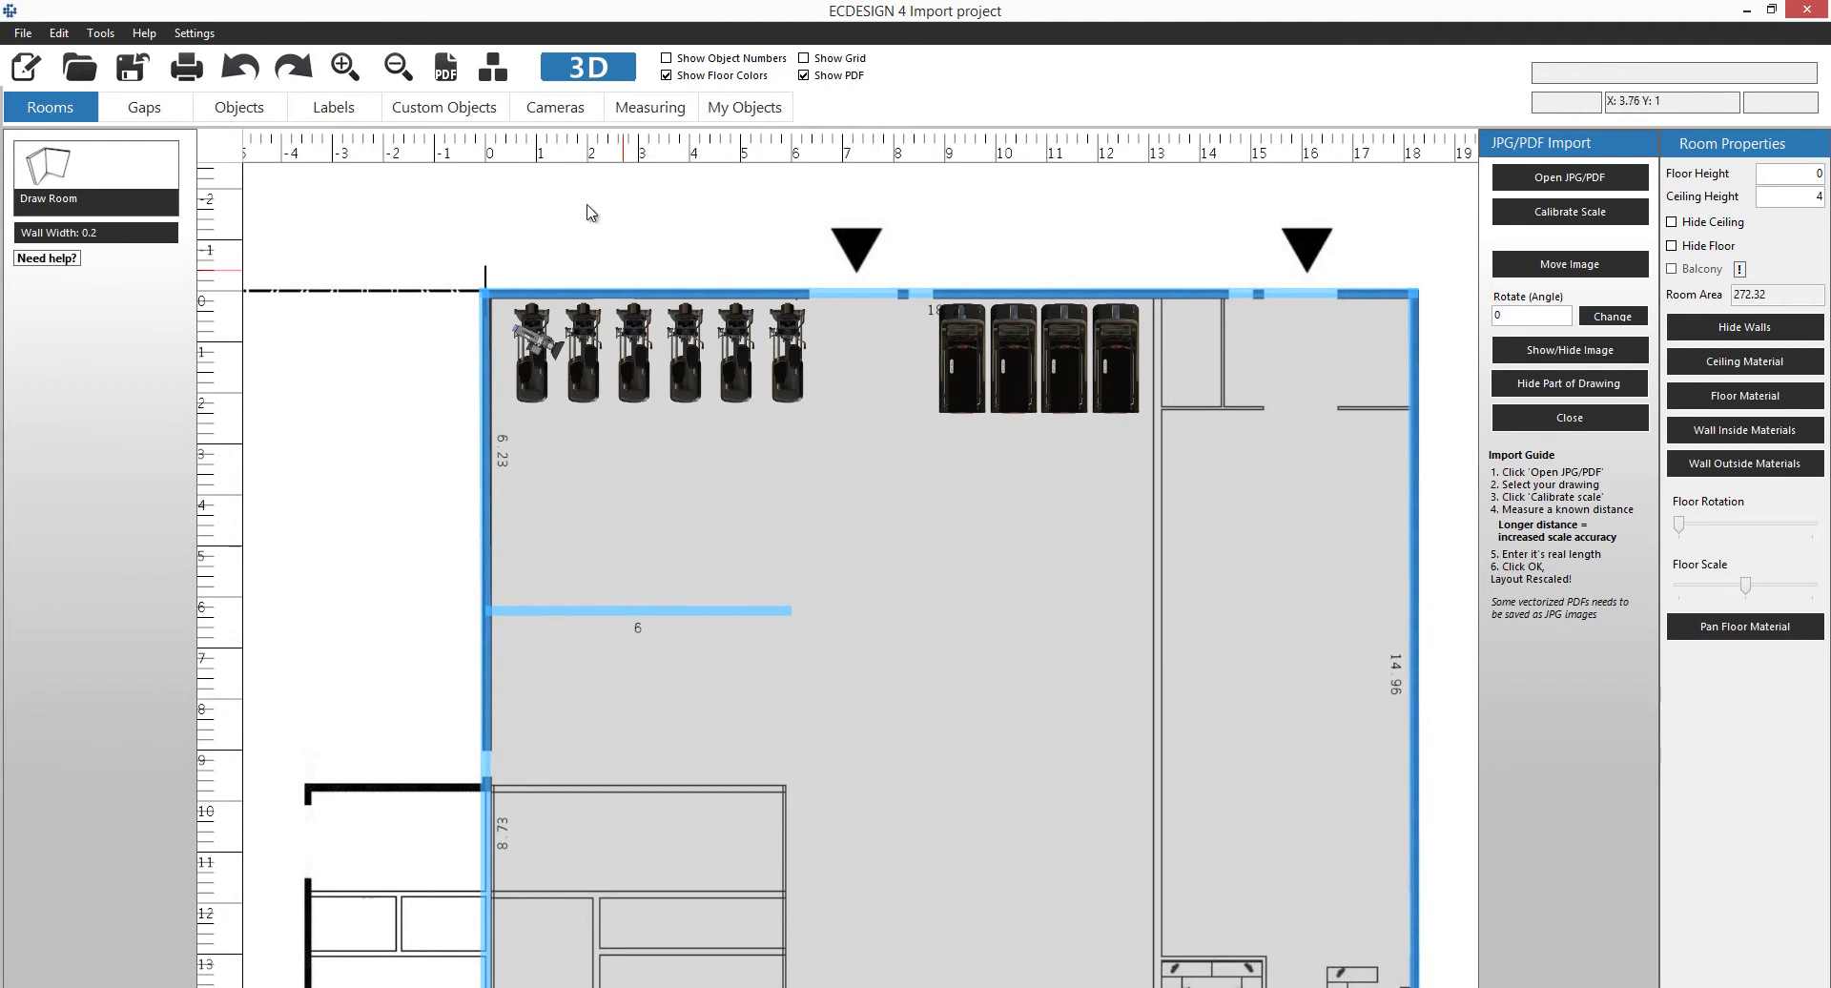
Preview the gym room in the 3D viewer, orbiting to an overhead view
{"action": "left_click", "coordinate": [577, 69]}
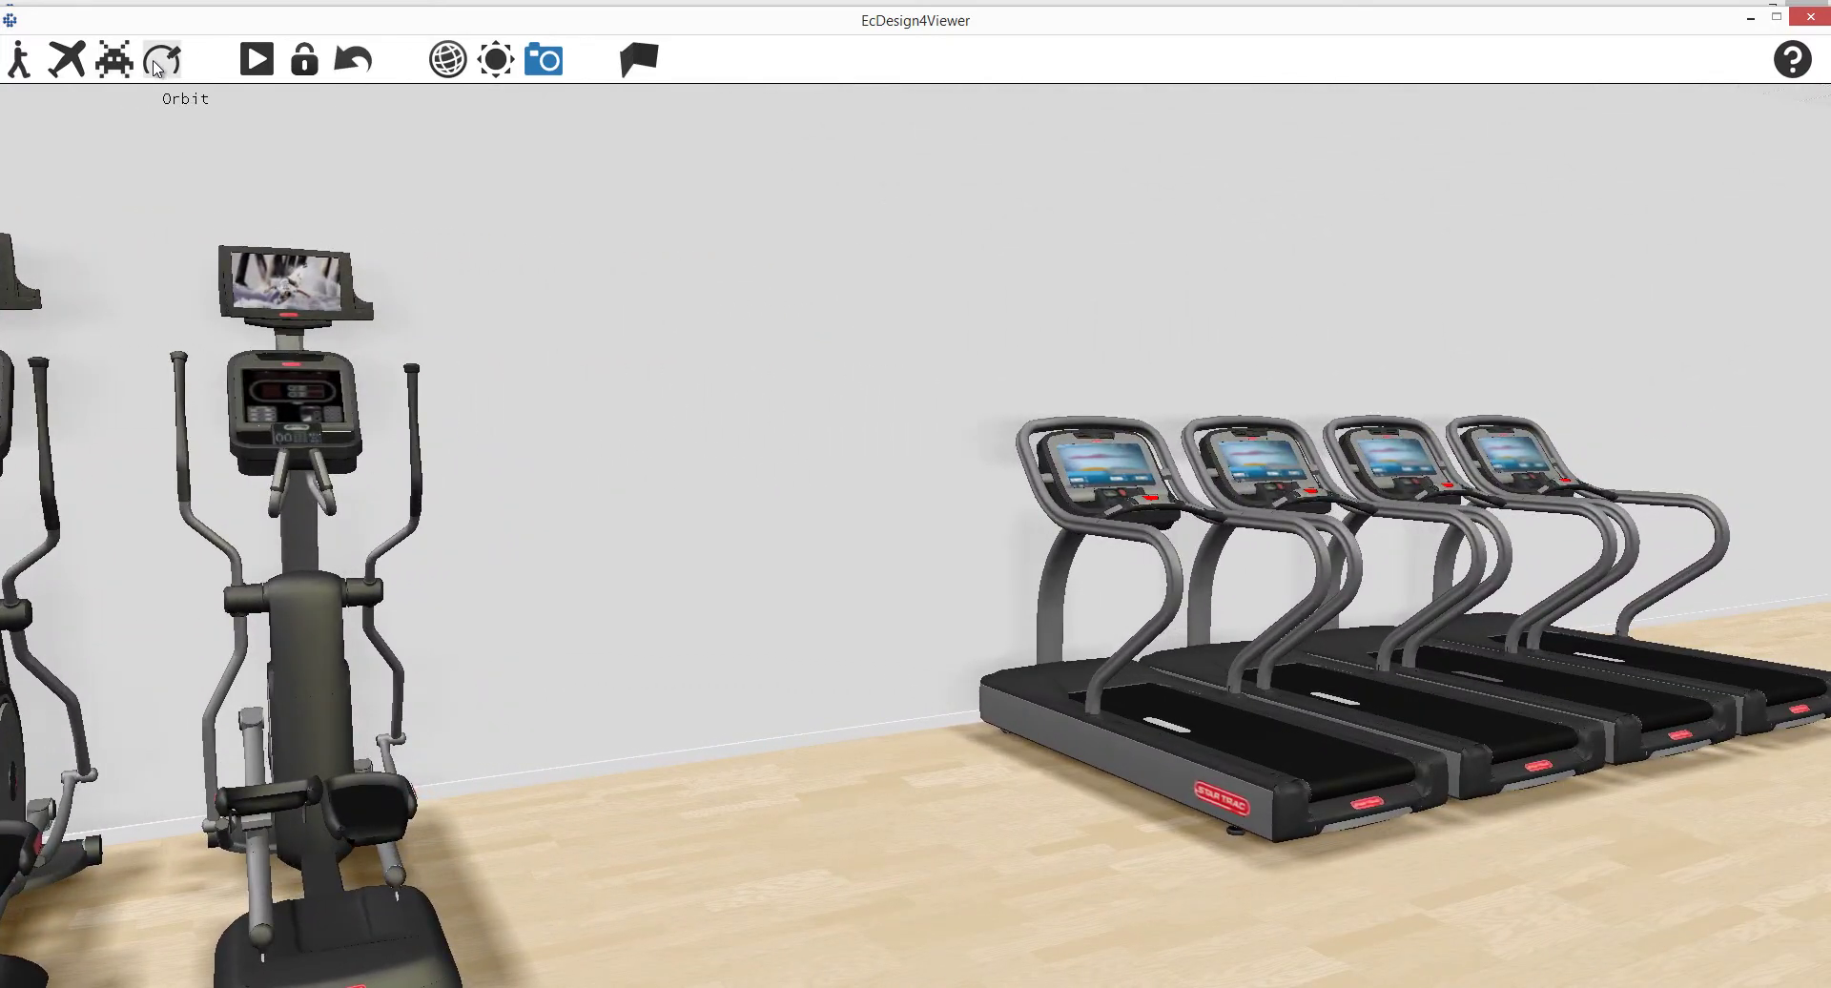
{"action": "left_click", "coordinate": [162, 59]}
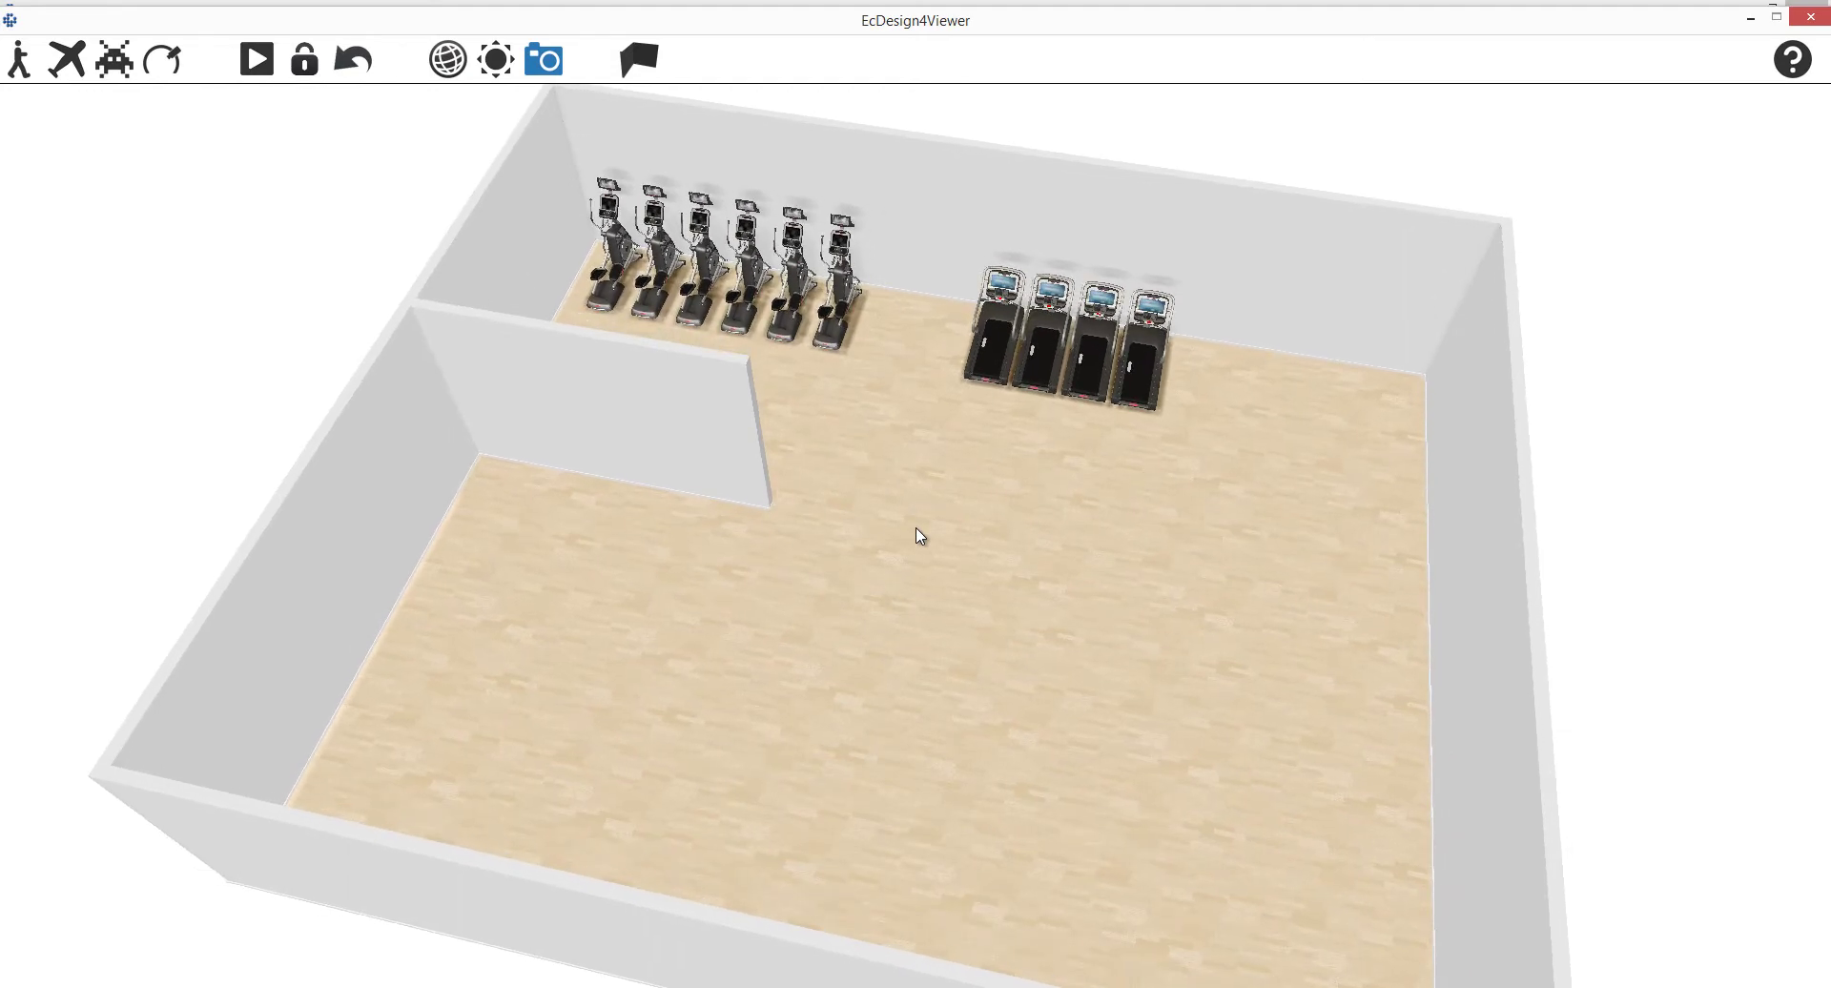
Close the 3D preview and the JPG/PDF Import panel
{"action": "left_click", "coordinate": [1809, 16]}
{"action": "scroll", "coordinate": [883, 564], "scroll_direction": "down", "scroll_amount": 2}
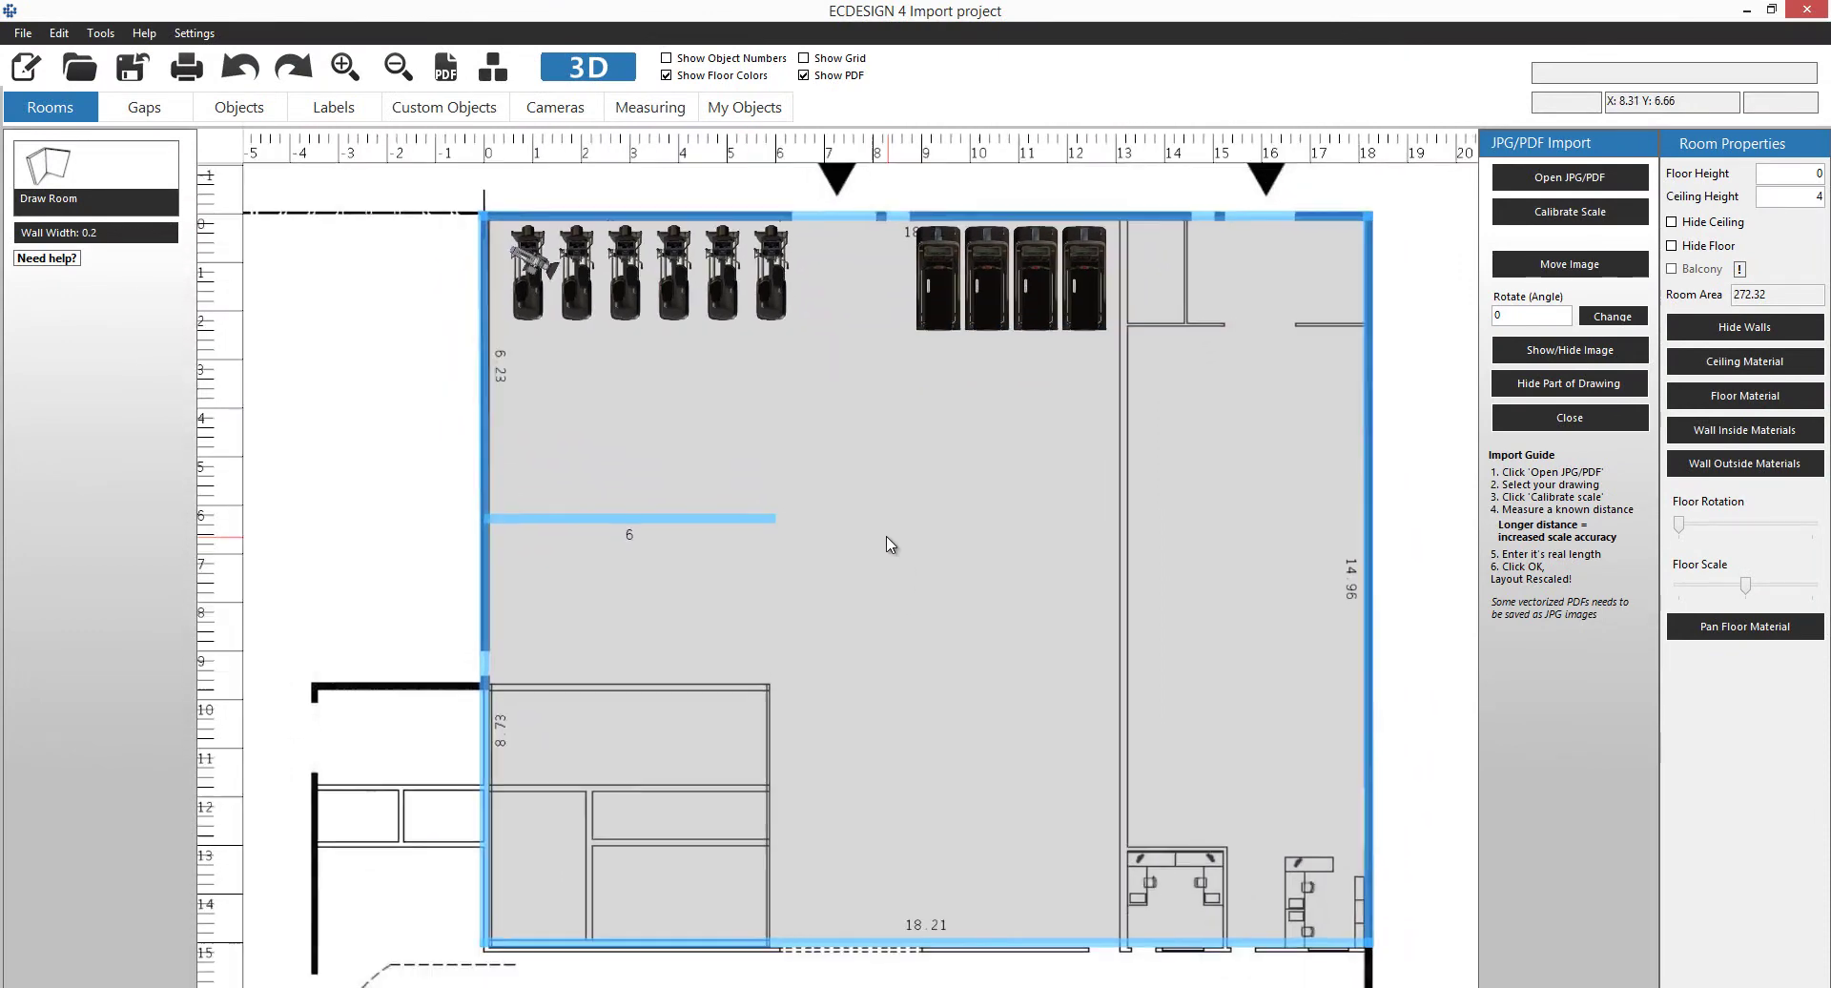
{"action": "scroll", "coordinate": [883, 563], "scroll_direction": "down", "scroll_amount": 2}
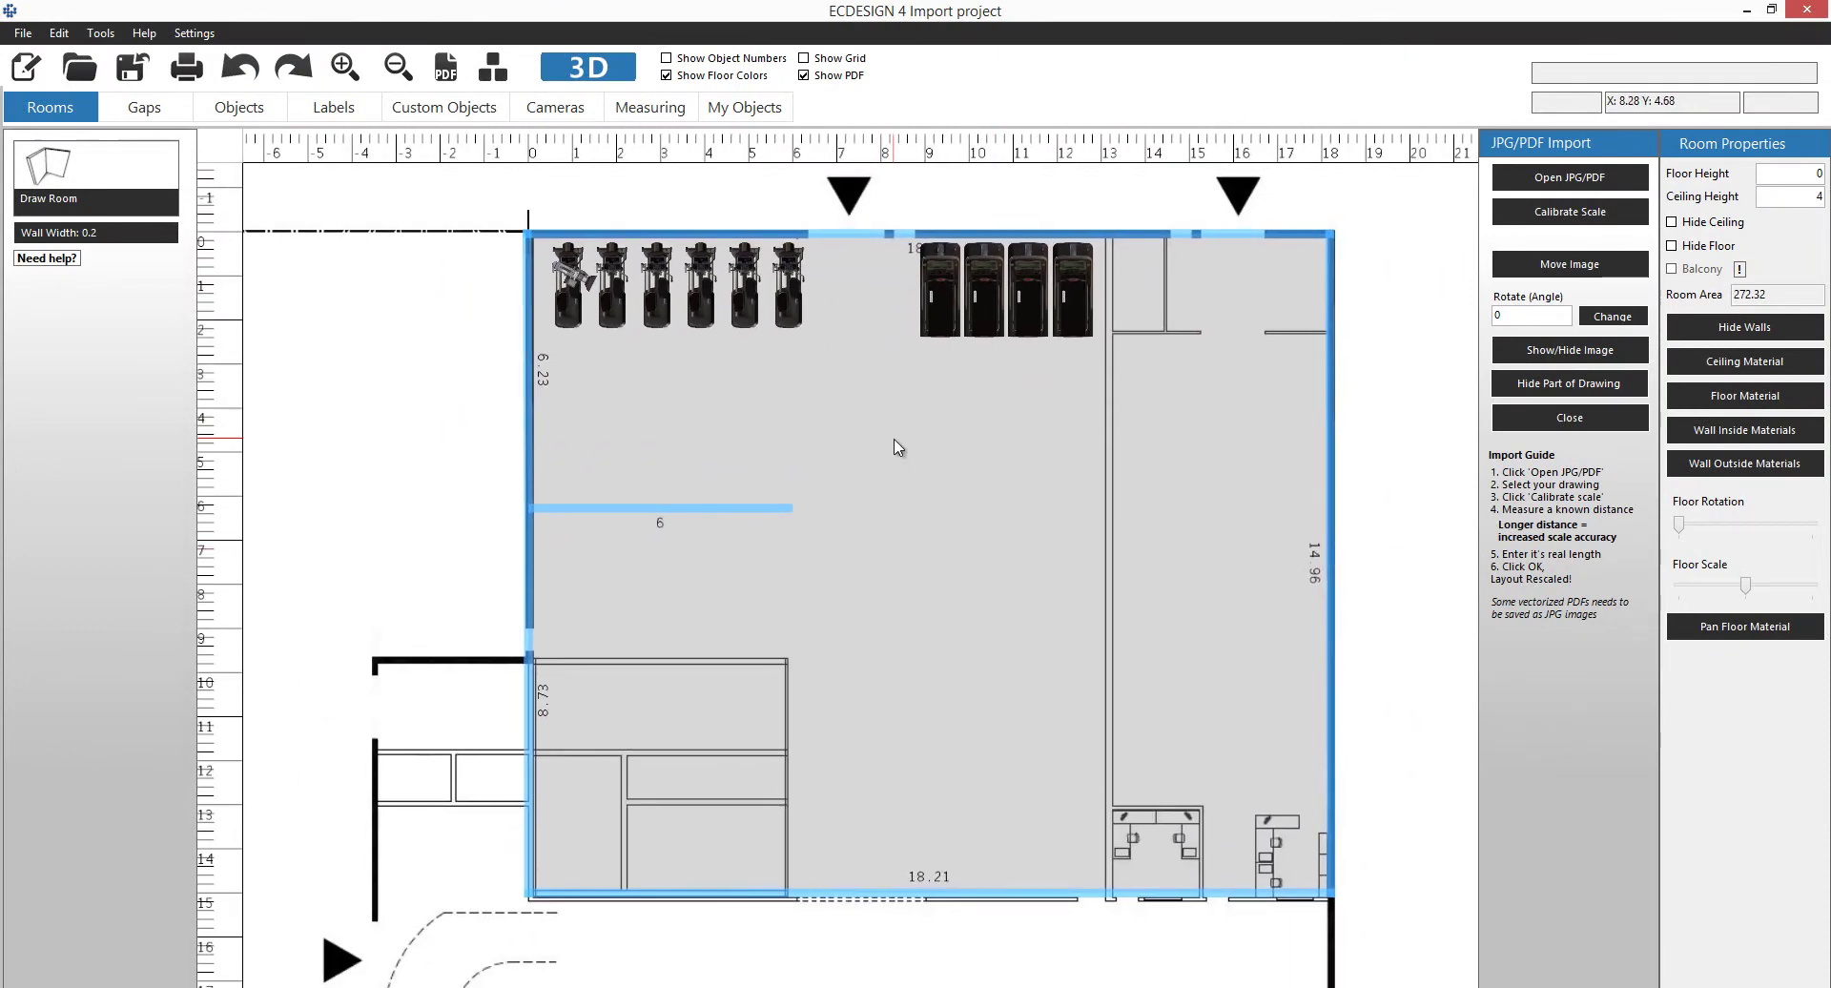
{"action": "left_click", "coordinate": [1569, 418]}
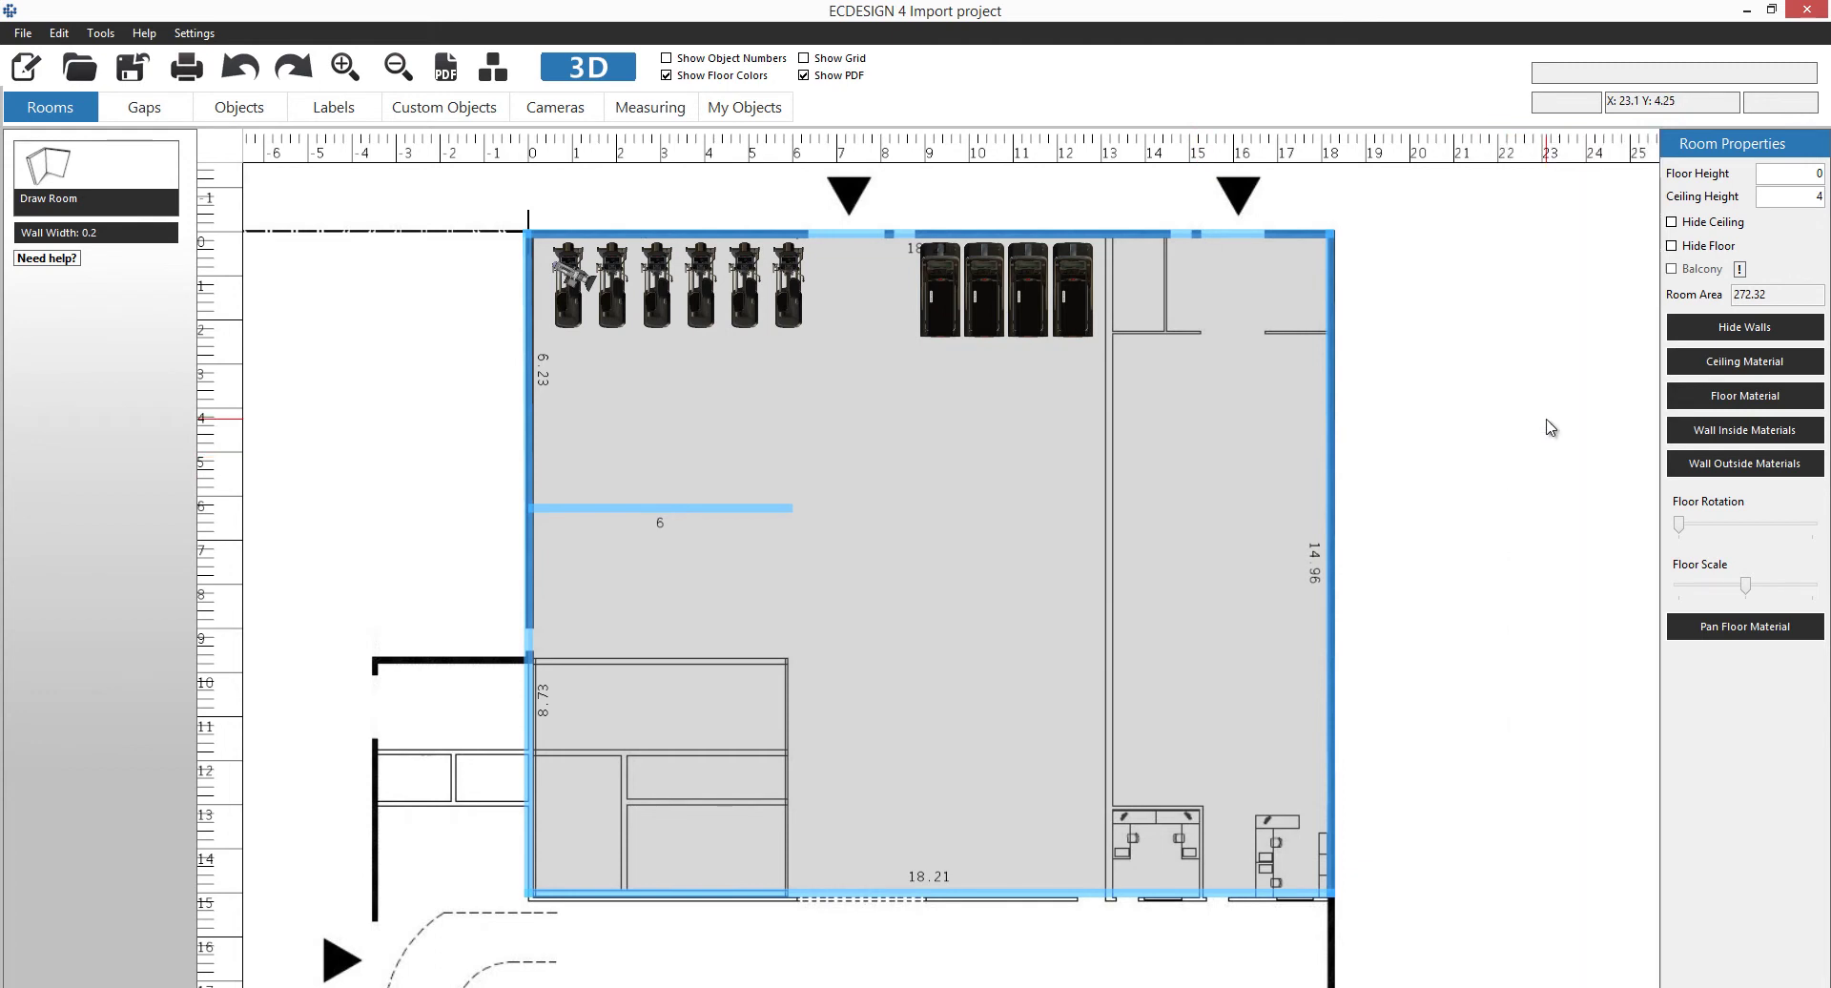
Uncheck Show PDF to hide the imported floor plan and deselect the room
{"action": "left_click", "coordinate": [804, 76]}
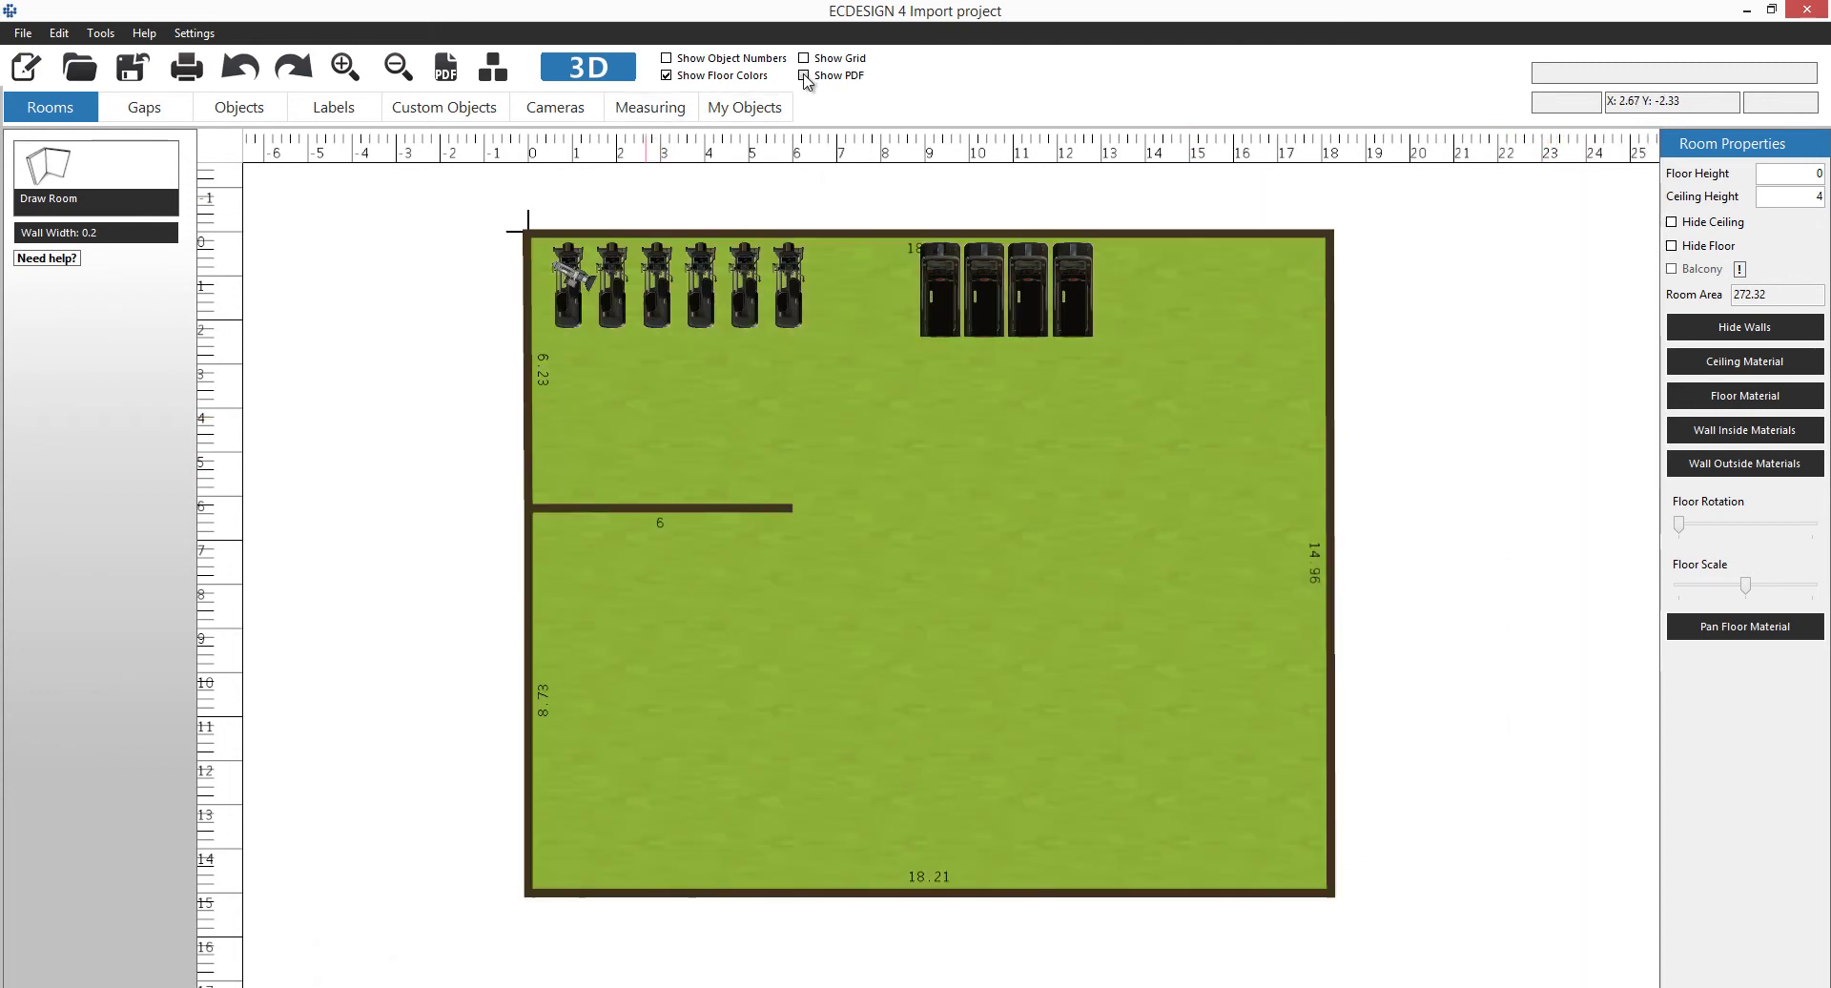
{"action": "left_click", "coordinate": [447, 300]}
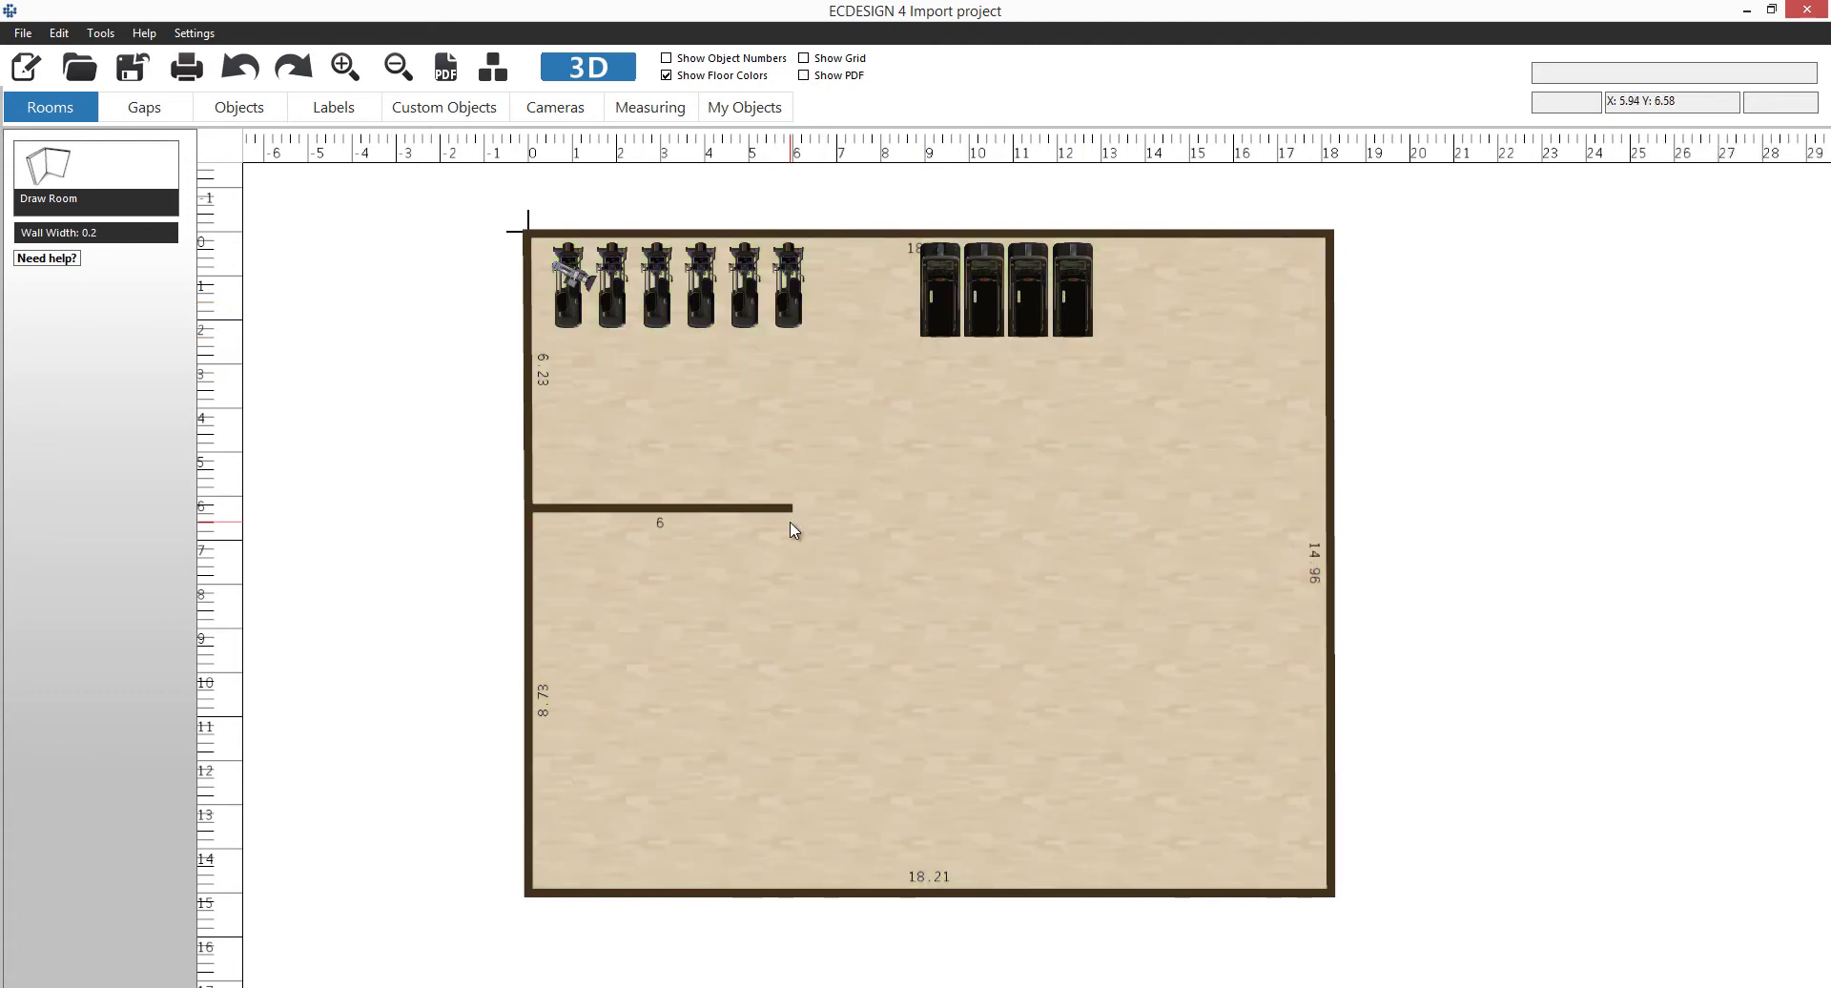
{"action": "left_click", "coordinate": [804, 76]}
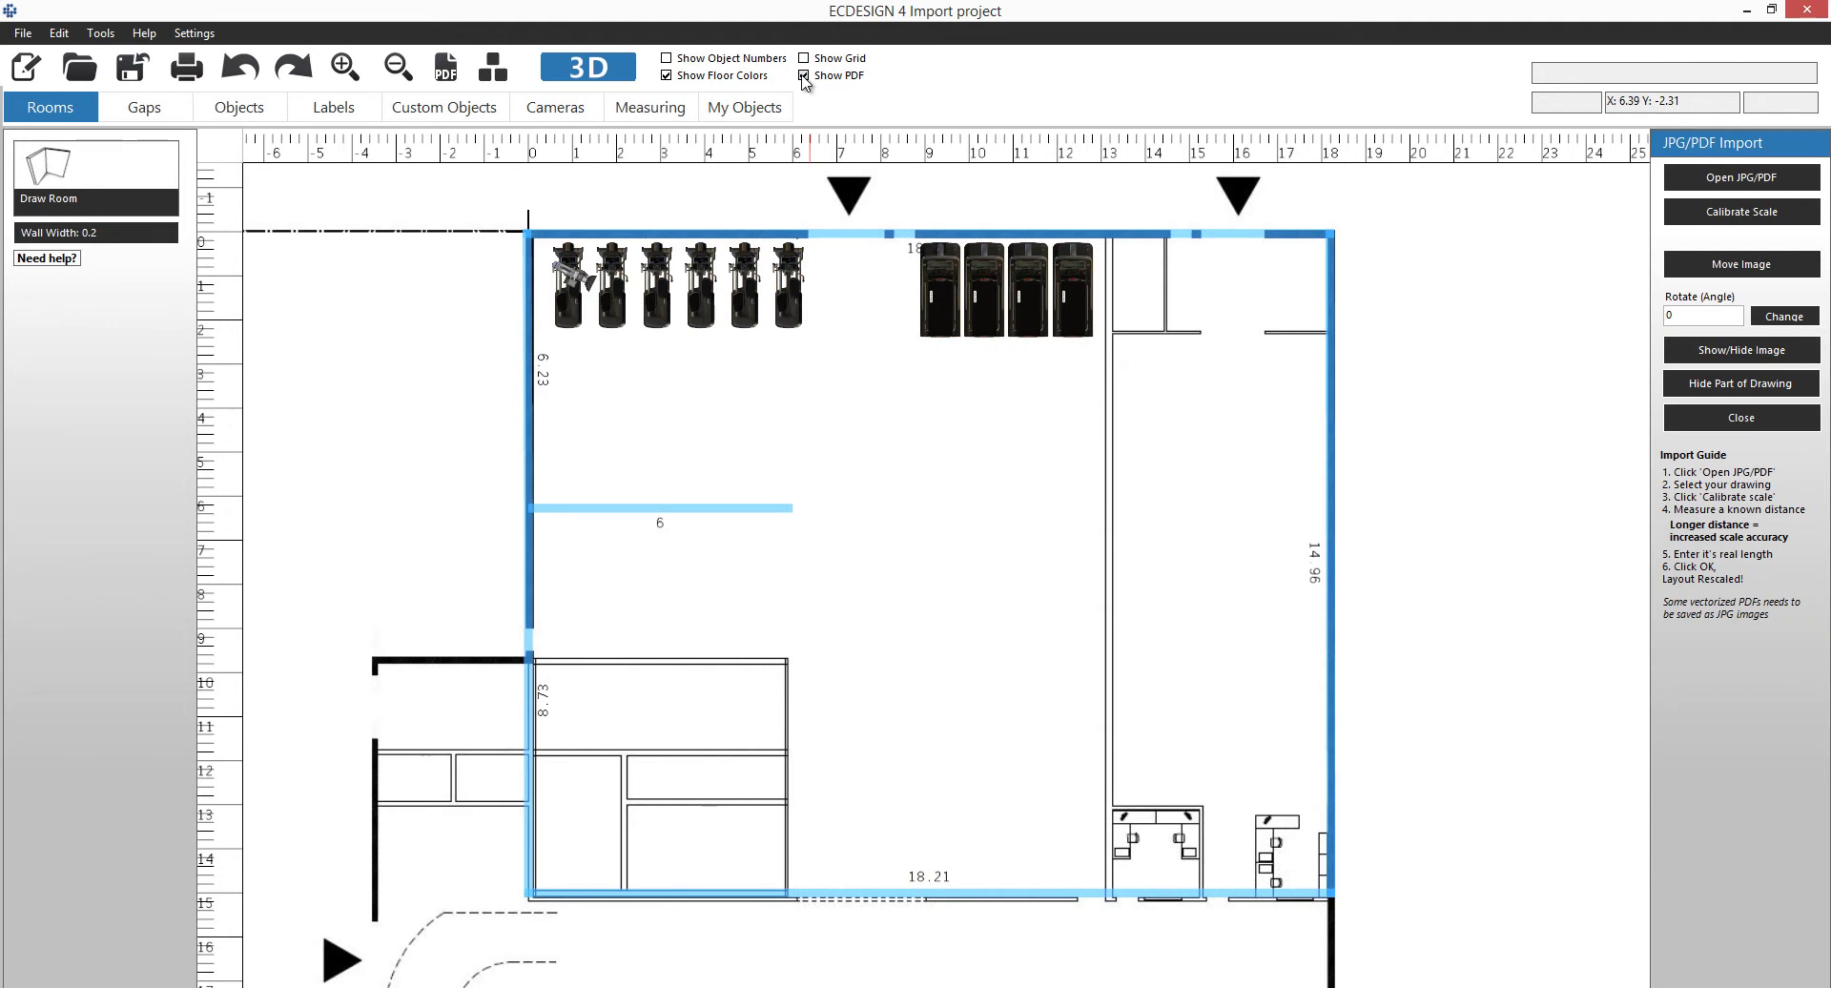
{"action": "left_click", "coordinate": [803, 76]}
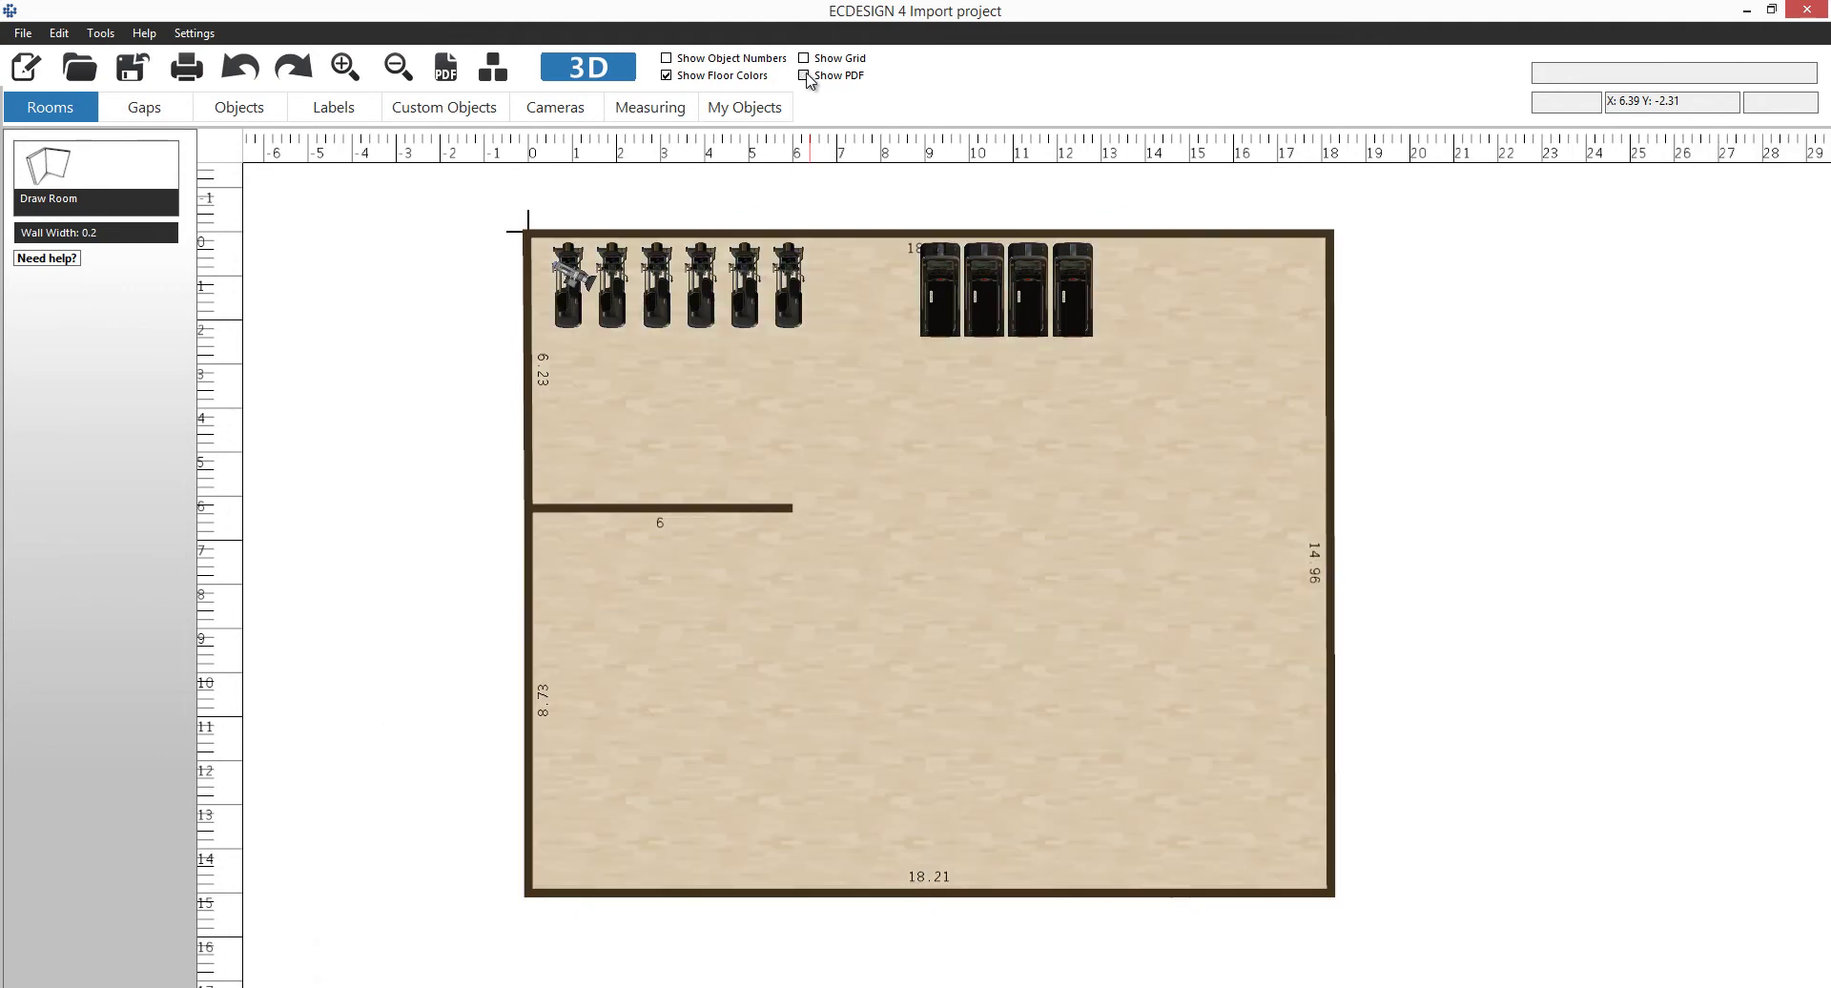
{"action": "middle_click_drag", "start_coordinate": [930, 363], "coordinate": [928, 345]}
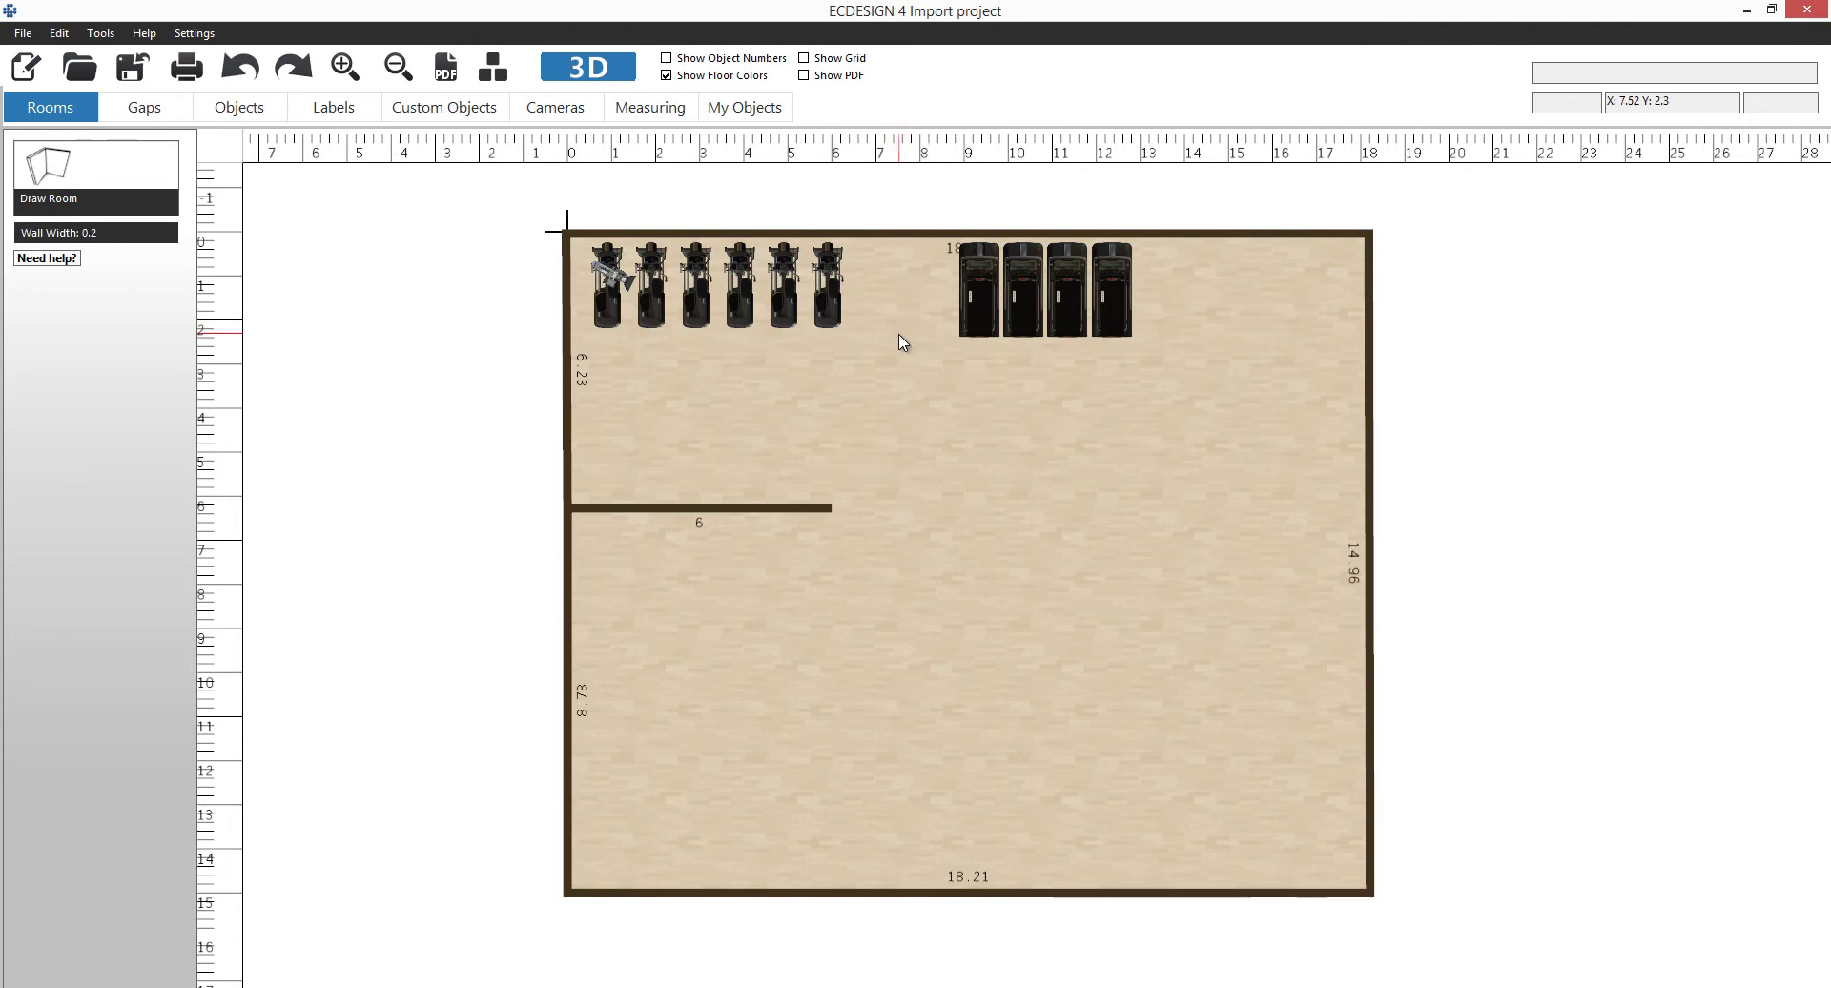
Rescale the whole layout from the top wall, changing its 18.21 m length to 18 m
{"action": "scroll", "coordinate": [901, 340], "scroll_direction": "up", "scroll_amount": 3}
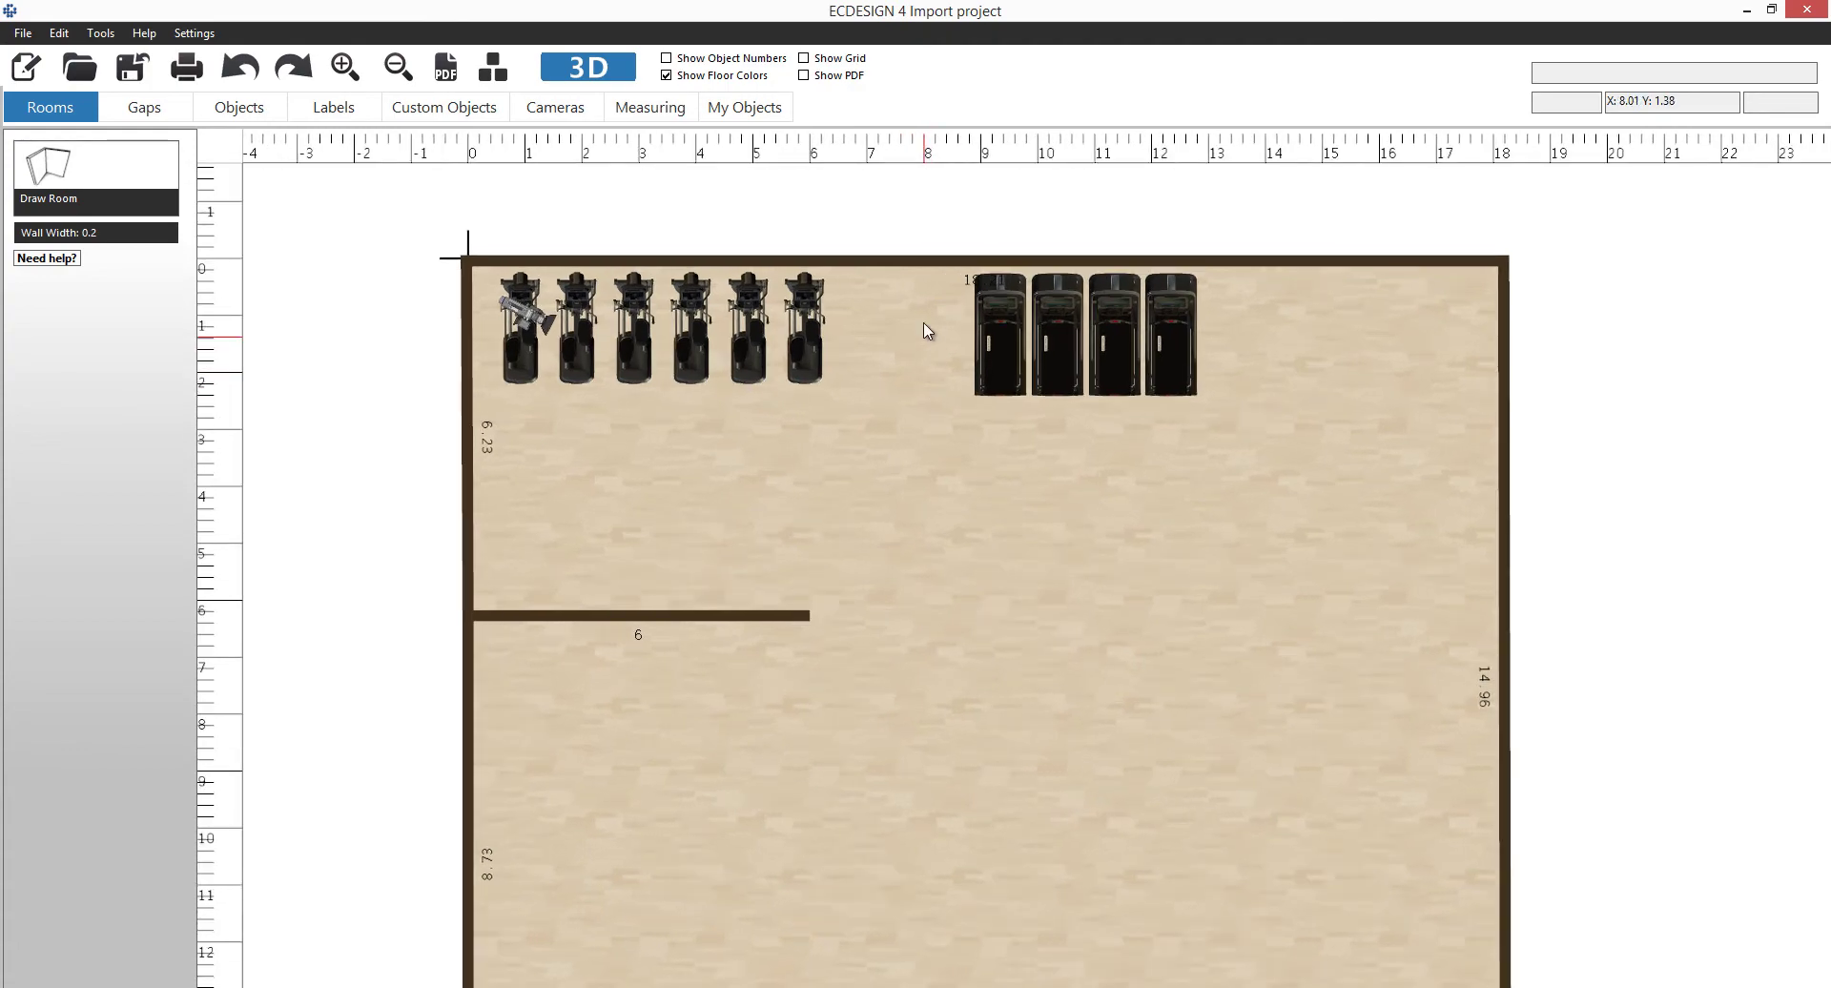
{"action": "left_click", "coordinate": [919, 261]}
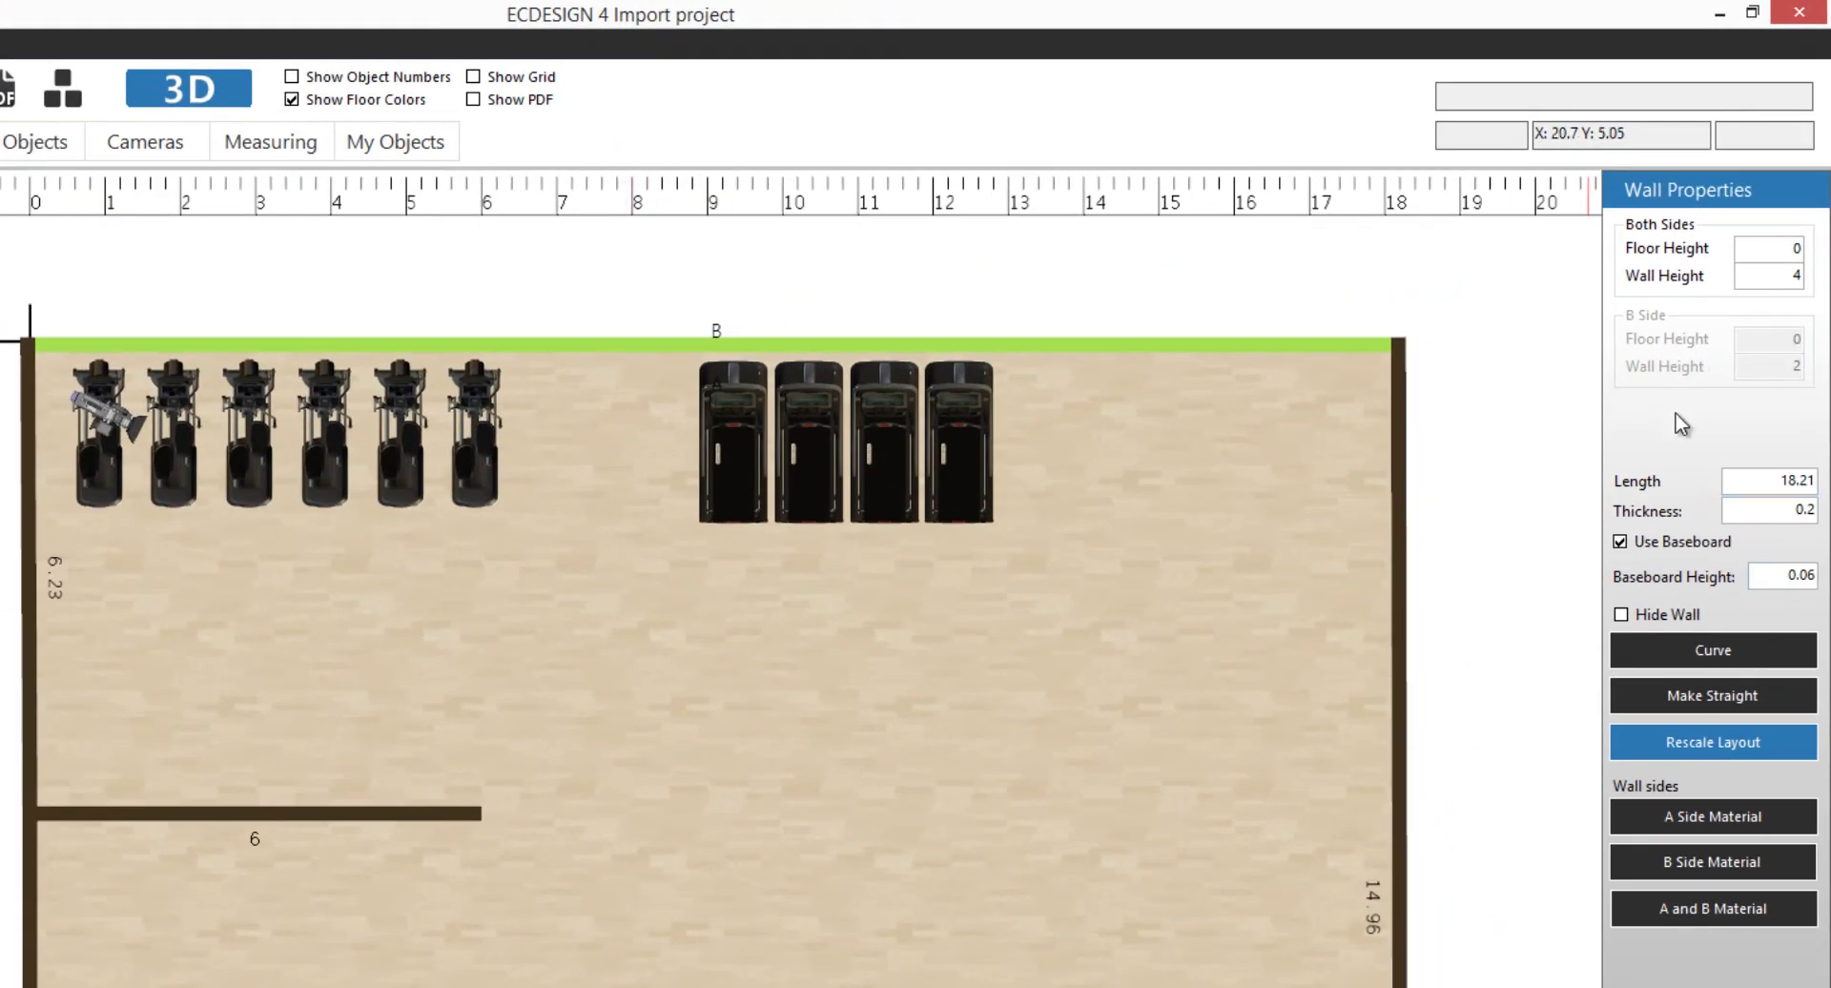
{"action": "left_click", "coordinate": [1725, 745]}
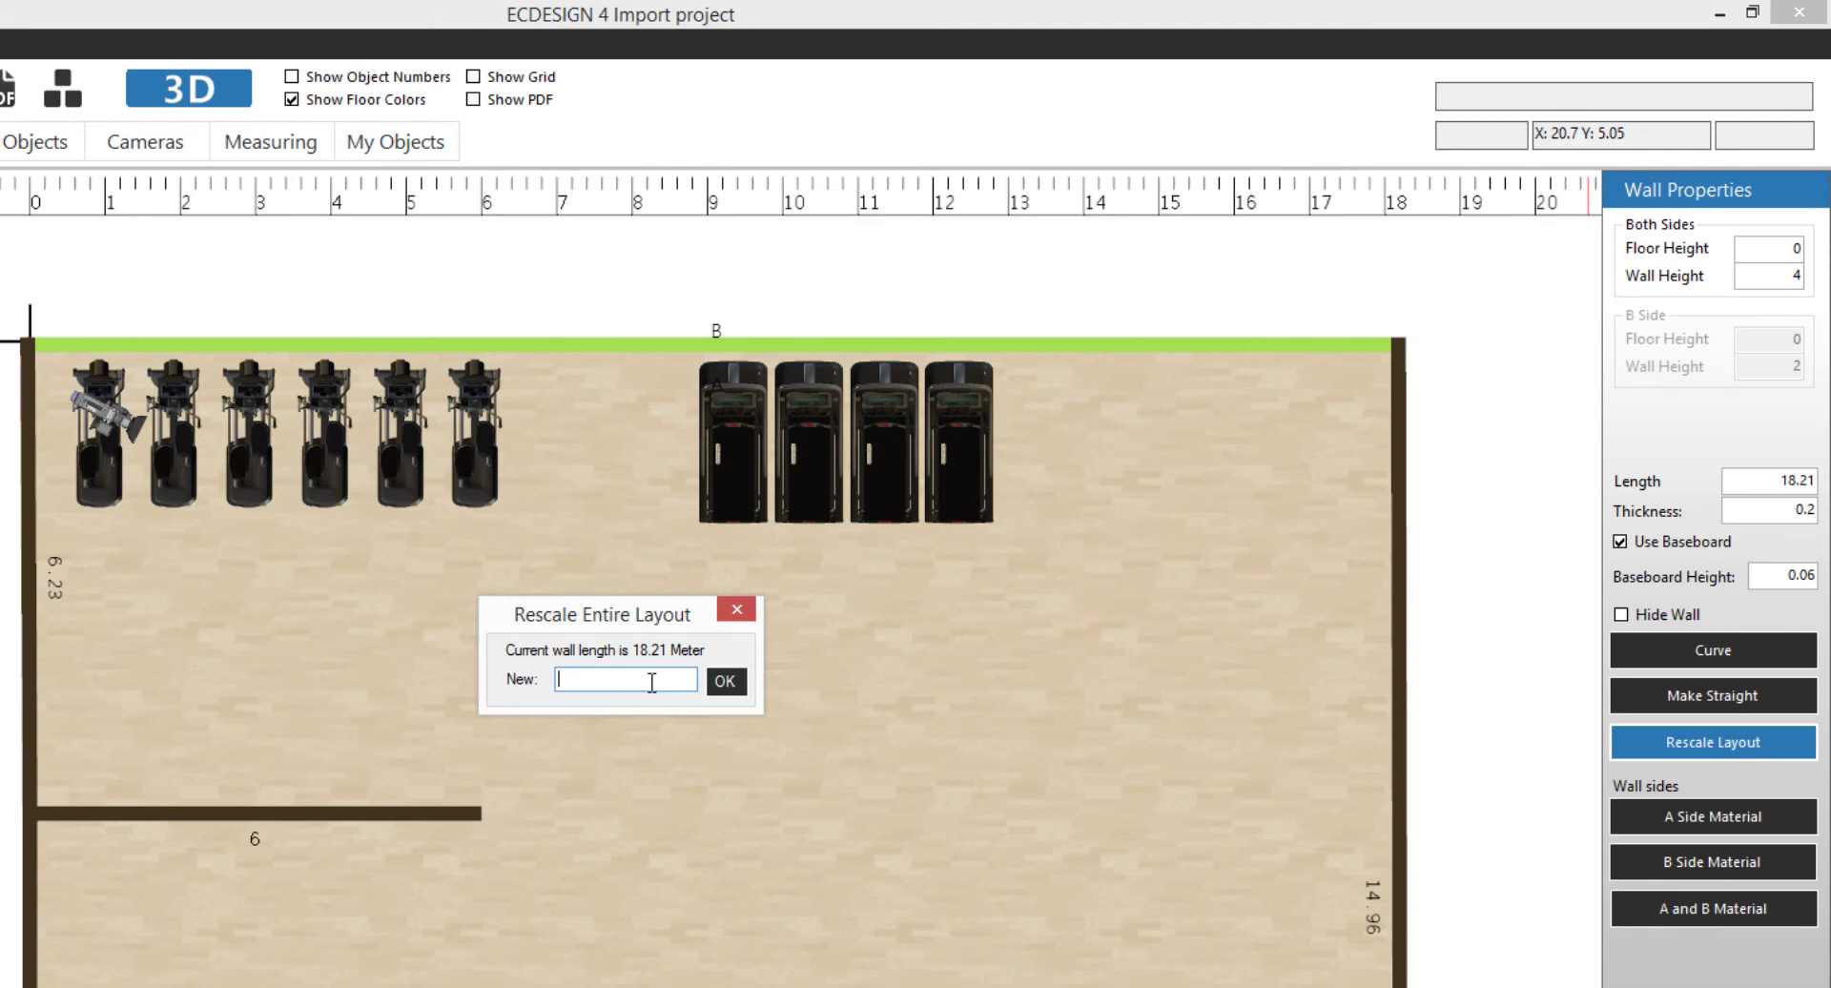
{"action": "left_click", "coordinate": [728, 681]}
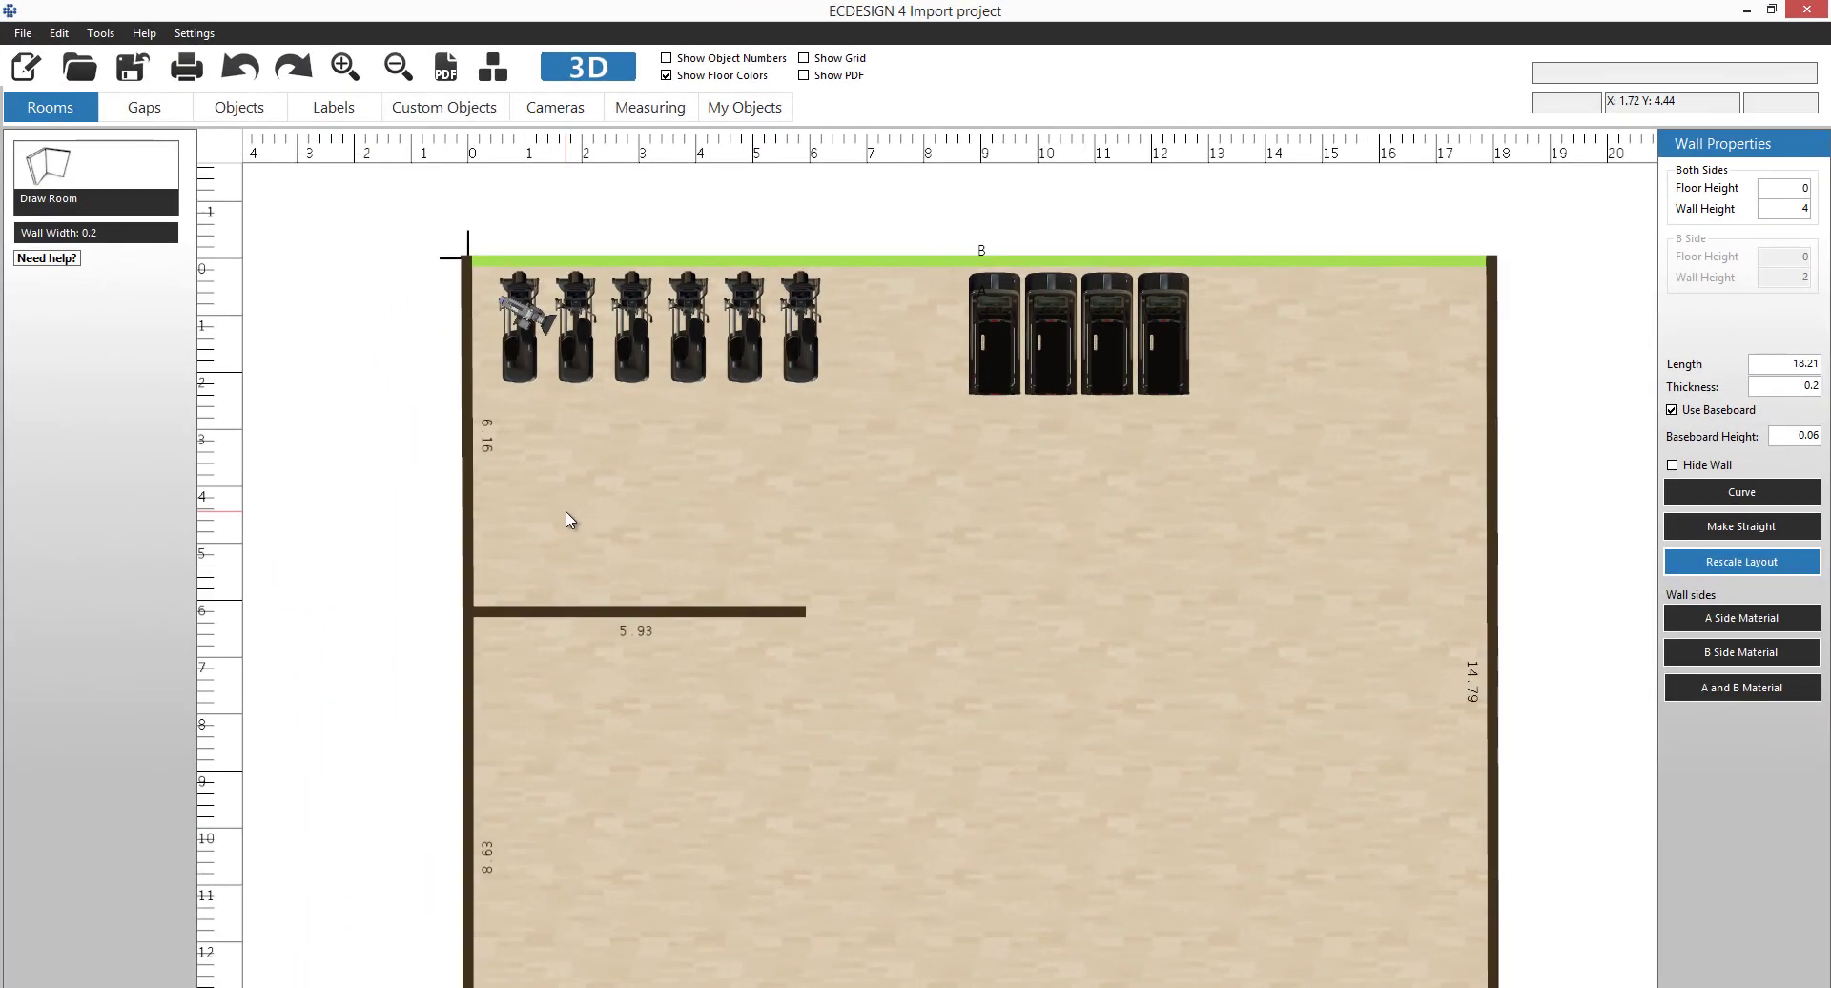
Deselect the top wall and zoom out to centre the whole rescaled room
{"action": "left_click", "coordinate": [656, 218]}
{"action": "scroll", "coordinate": [833, 560], "scroll_direction": "down", "scroll_amount": 2}
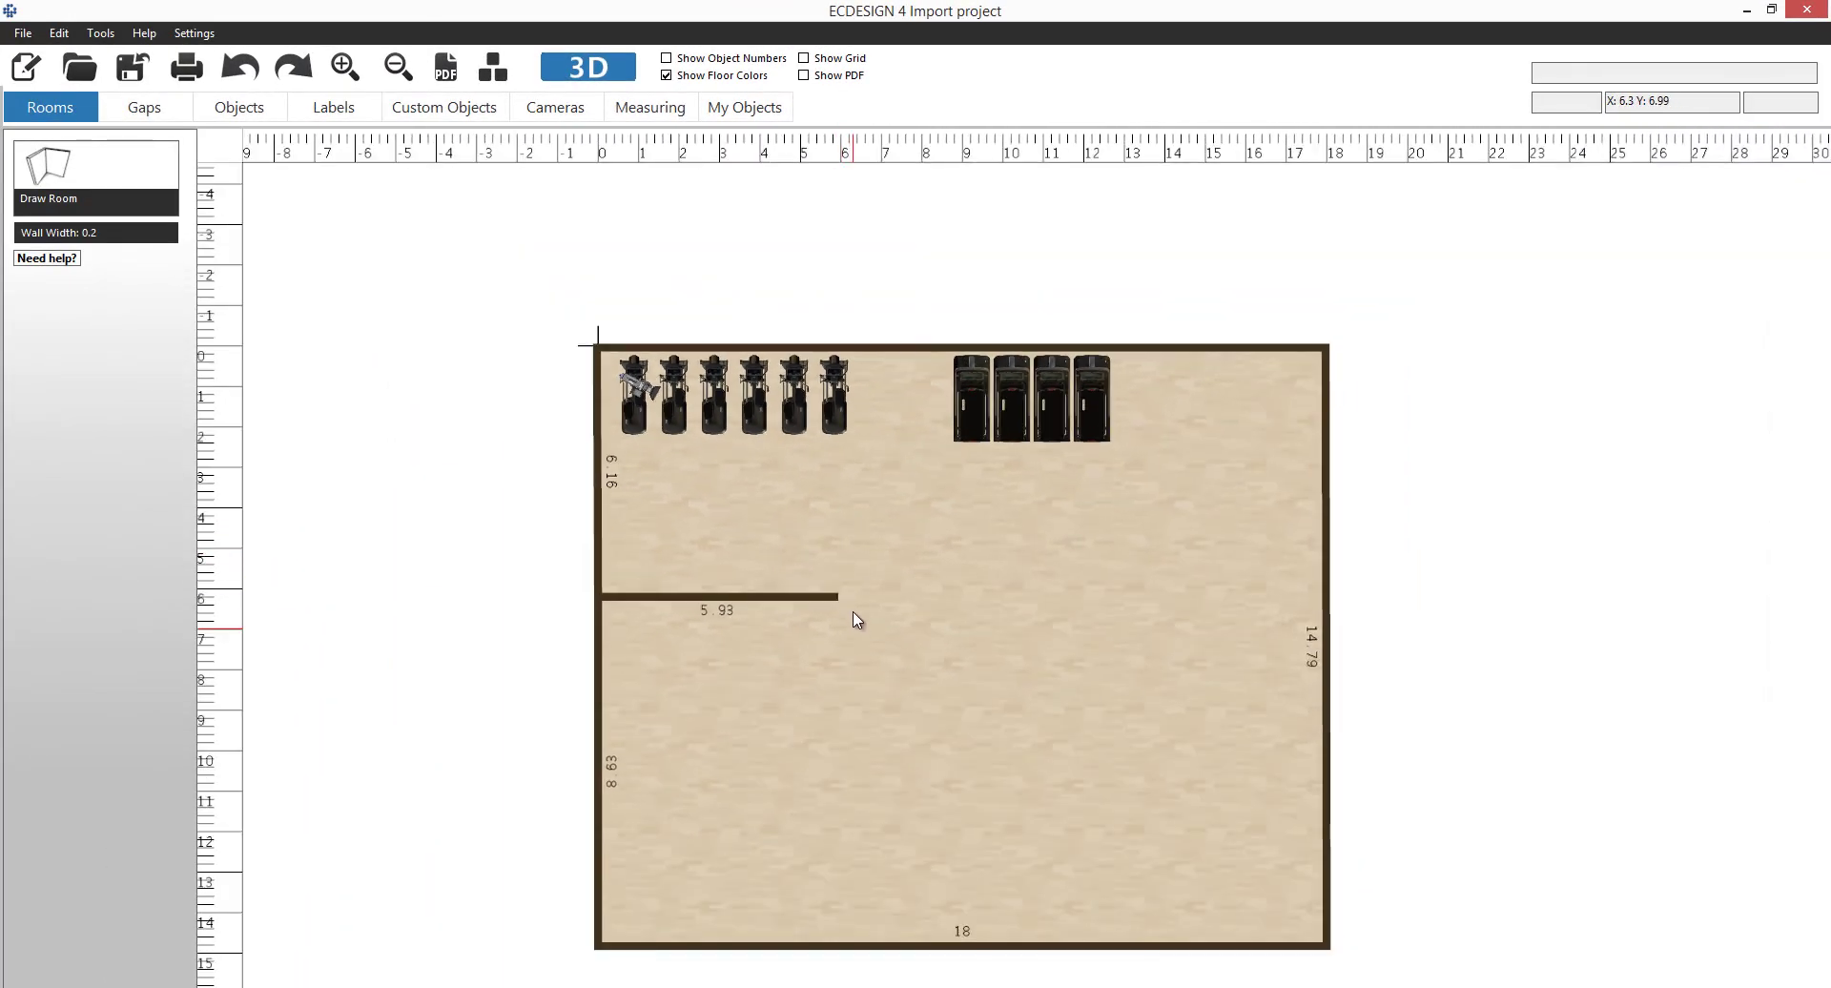
{"action": "middle_click_drag", "start_coordinate": [858, 601], "coordinate": [849, 523]}
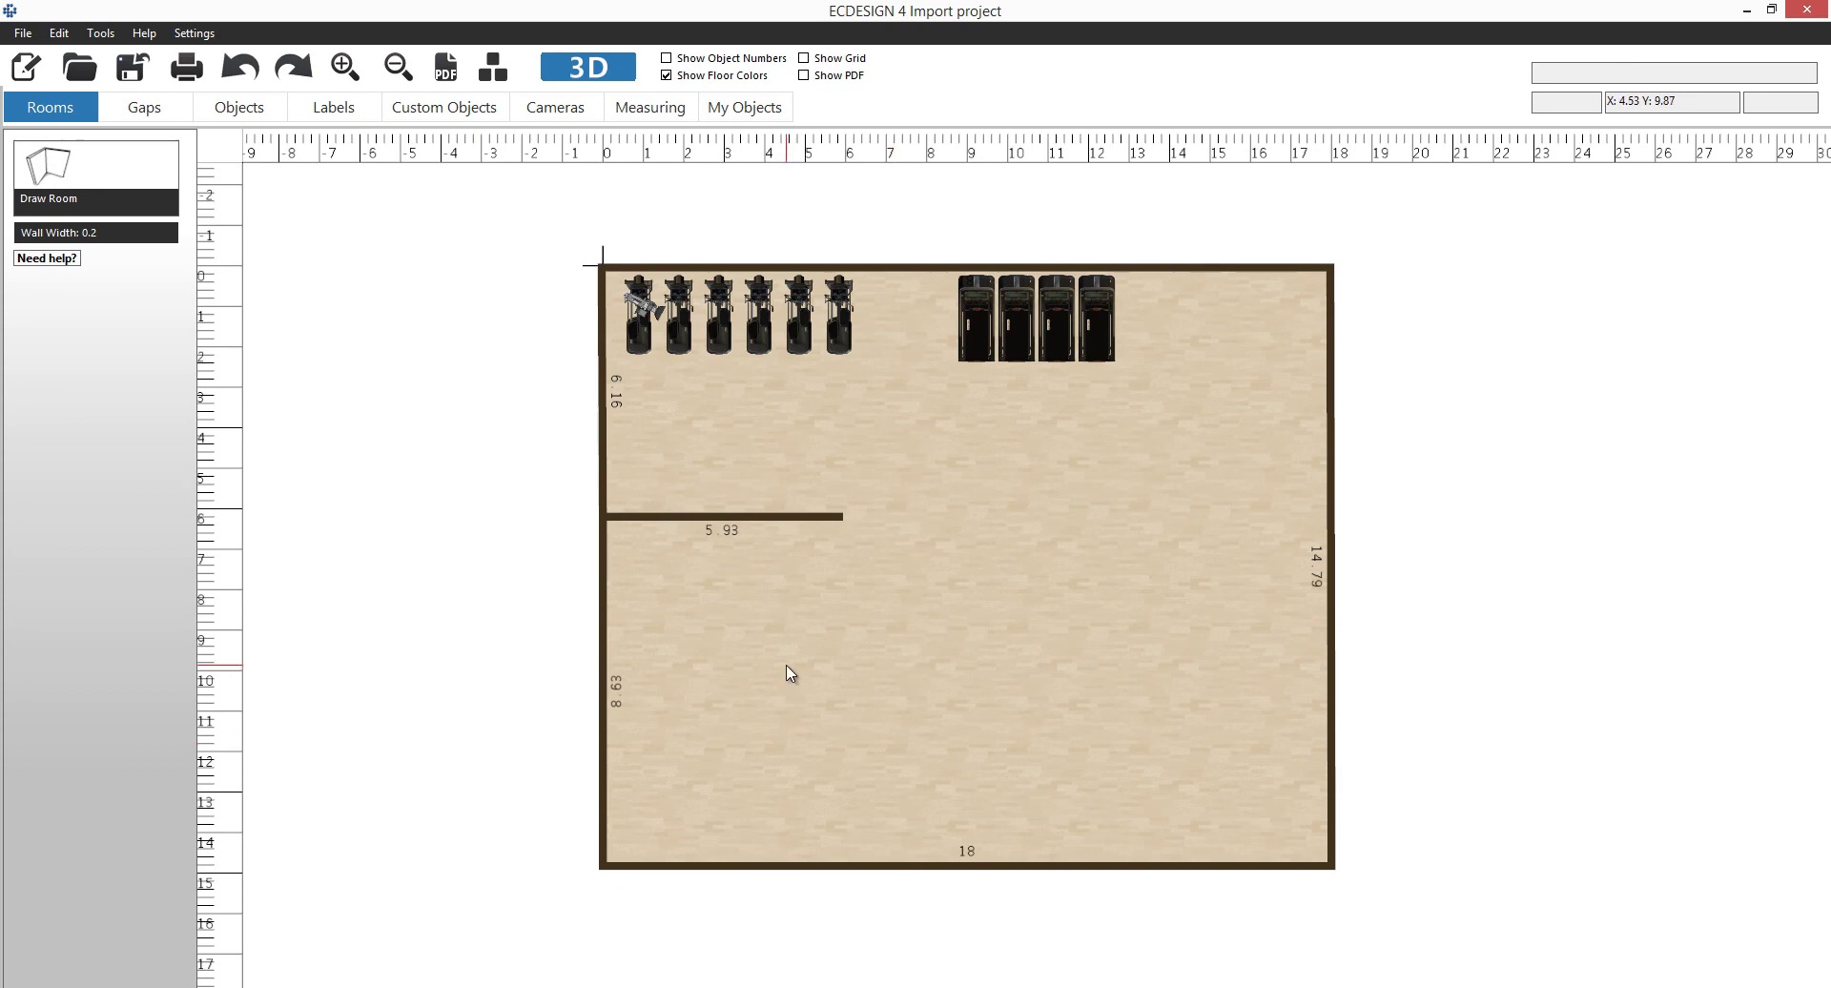